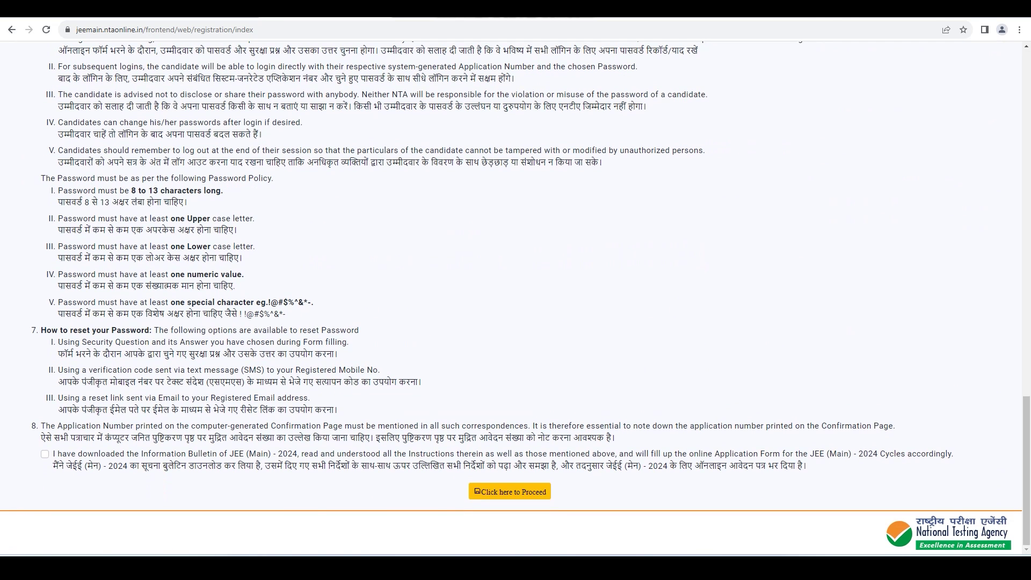
Accept the instructions declaration and continue to the login and identification options
left_click(45, 454)
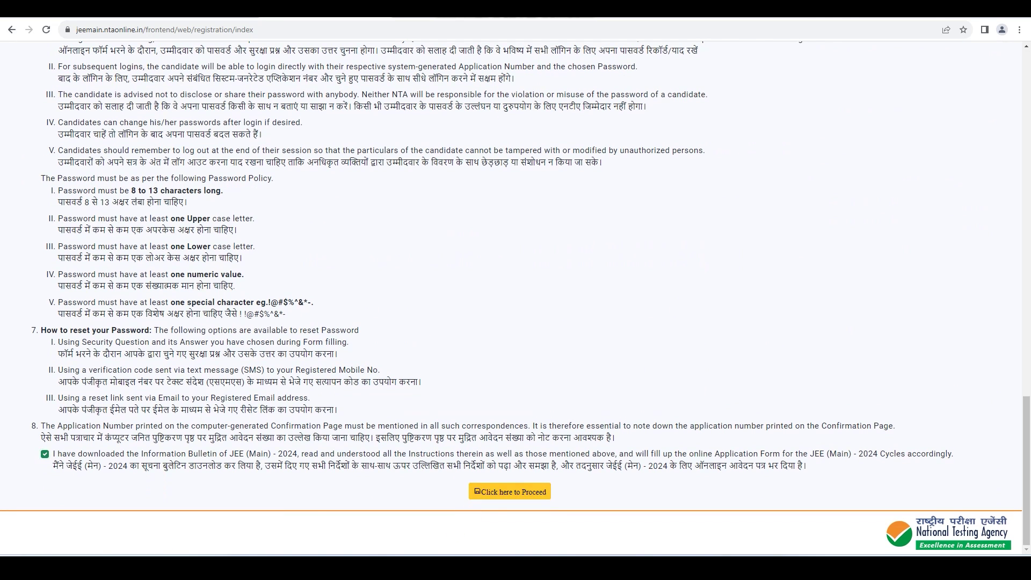
left_click(509, 492)
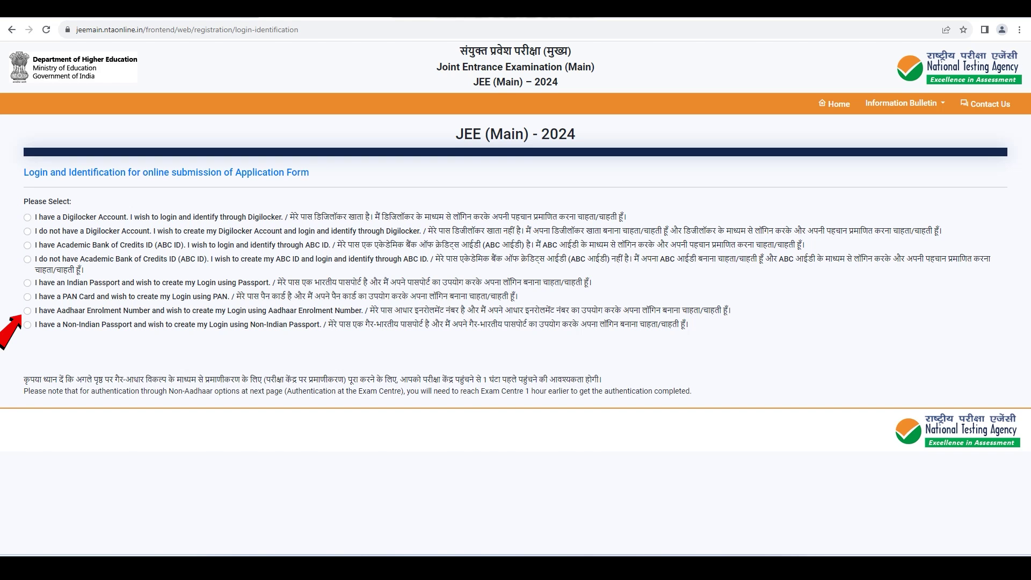
Choose Aadhaar Enrolment Number login, enter the Aadhaar number and submit it
left_click(27, 310)
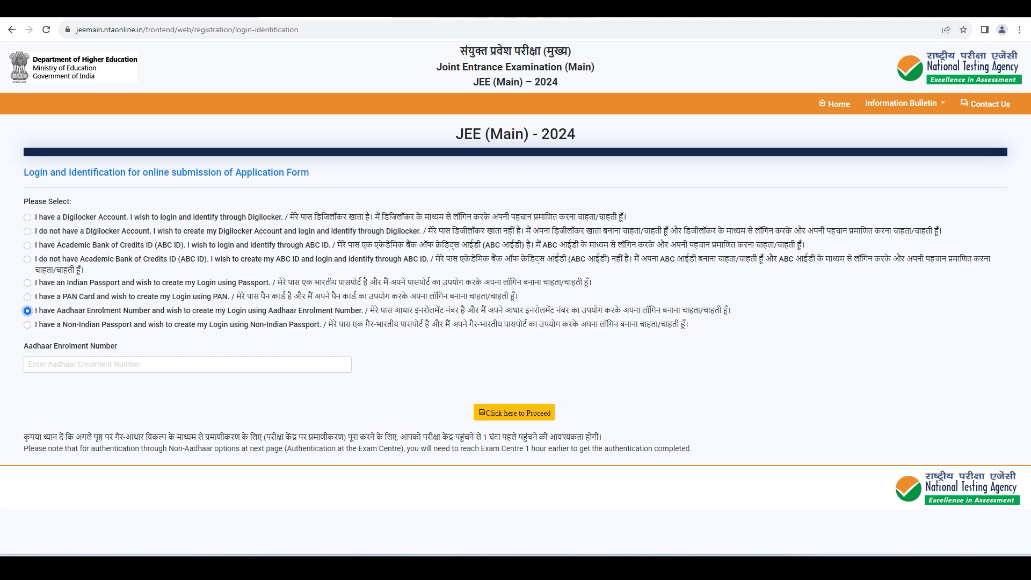
left_click(29, 364)
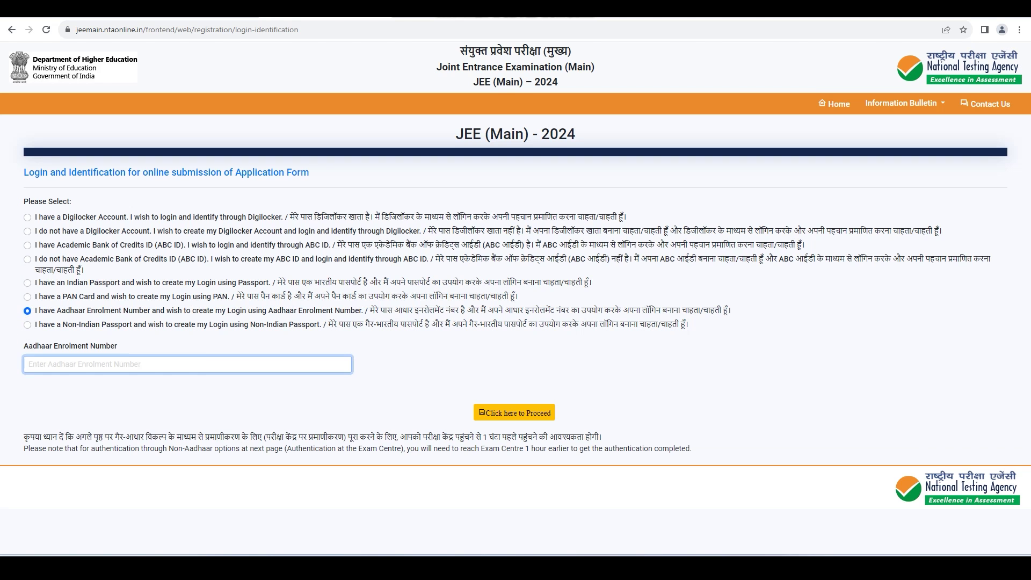
key("ctrl+v")
type("12")
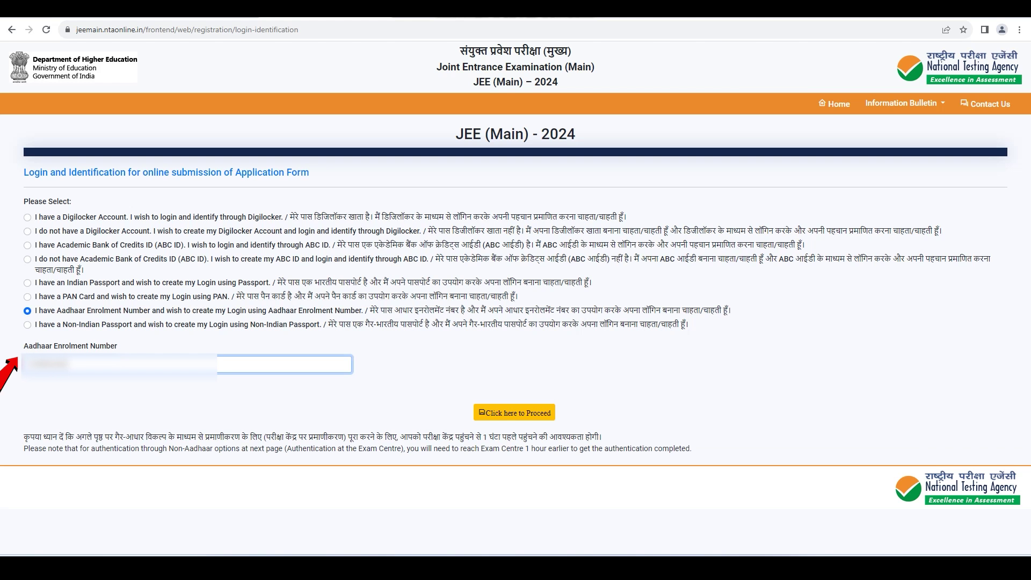
type("1234")
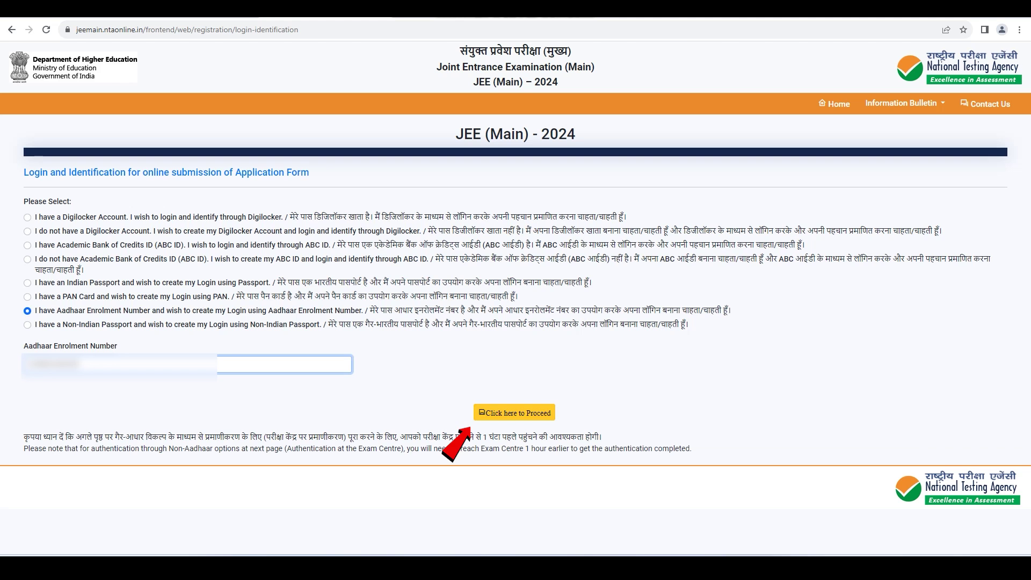
key("Return")
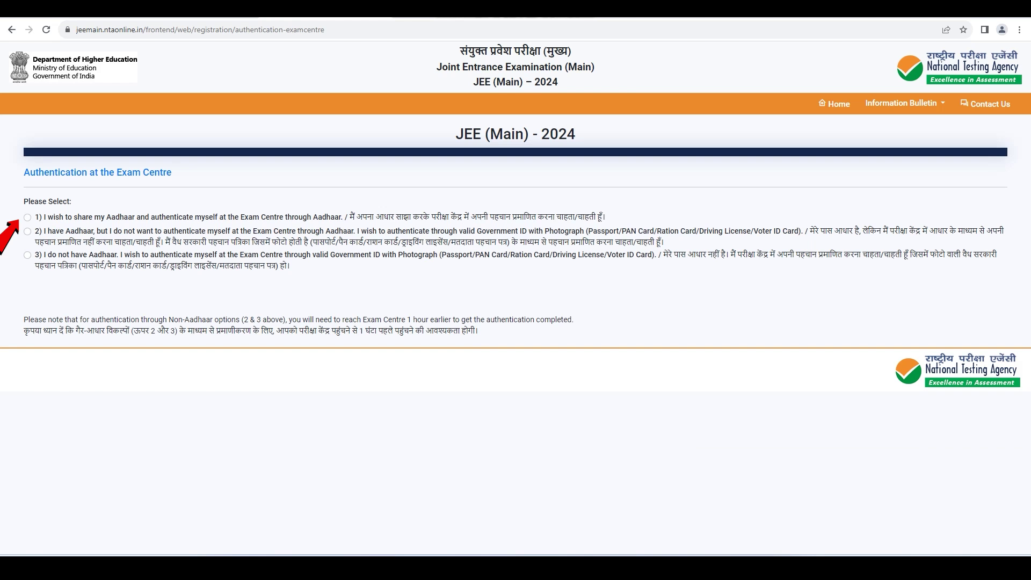
Check the other photo ID option, then settle on sharing Aadhaar for exam-centre authentication
left_click(27, 217)
left_click(26, 231)
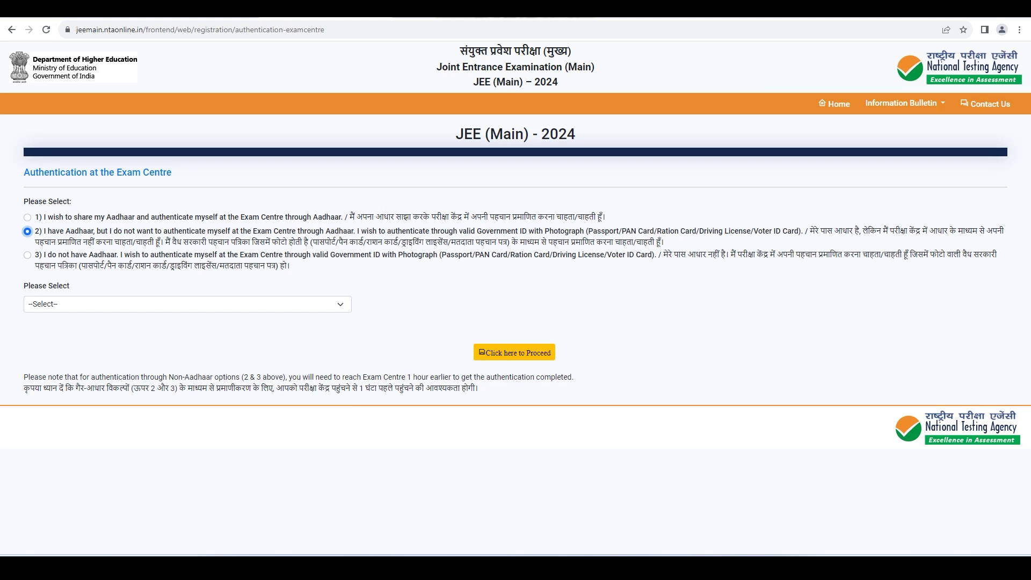
left_click(187, 304)
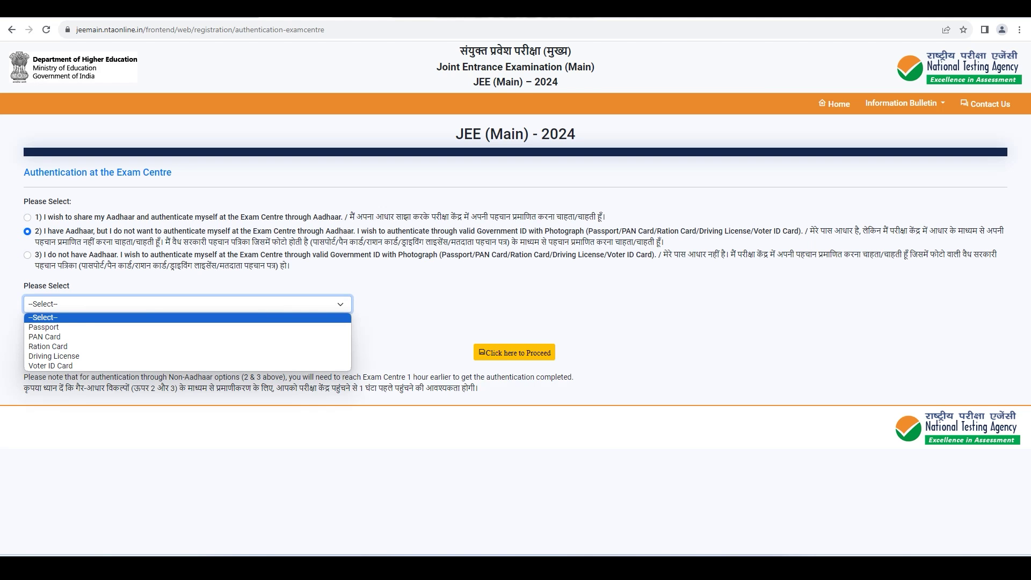
key("Down")
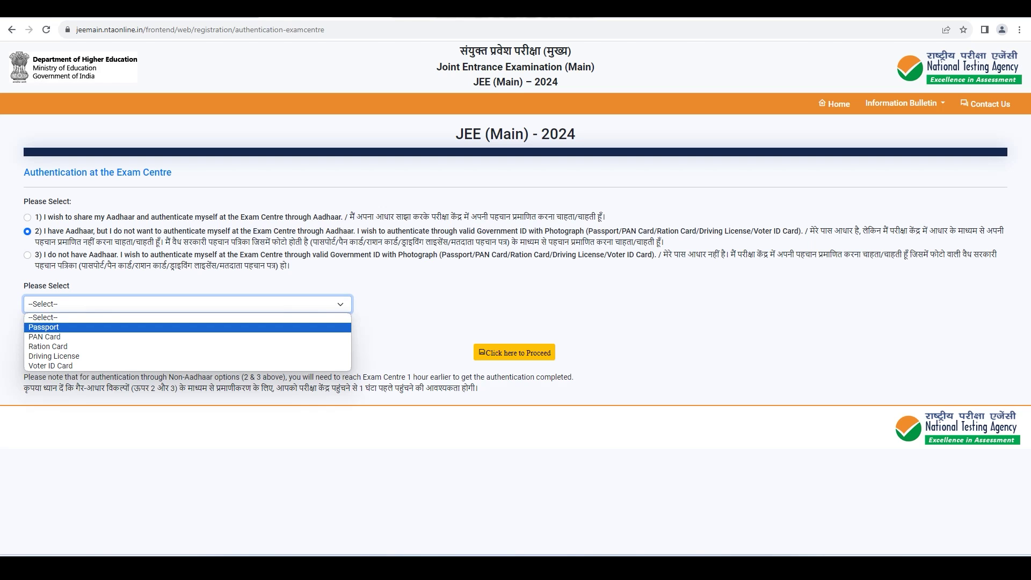
key("Up")
key("Escape")
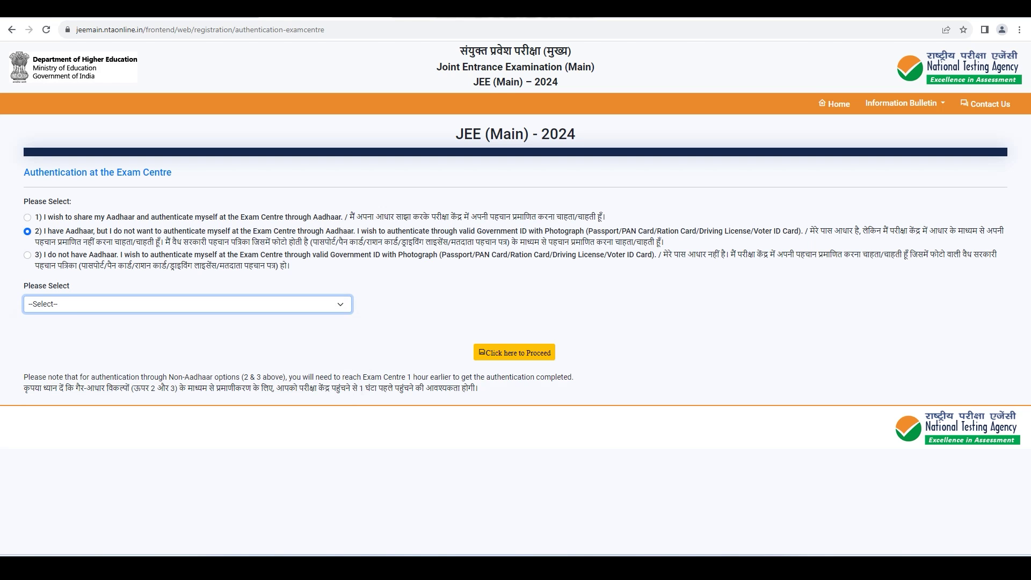
key("shift+Tab")
key("Up")
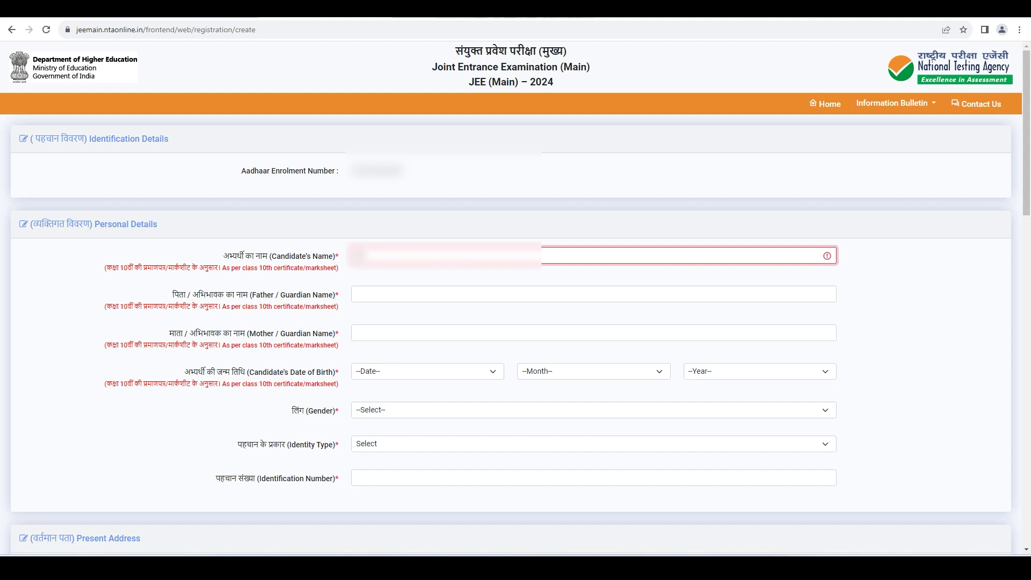
Fill in the candidate's, father's and mother's names
type("ANKUMA")
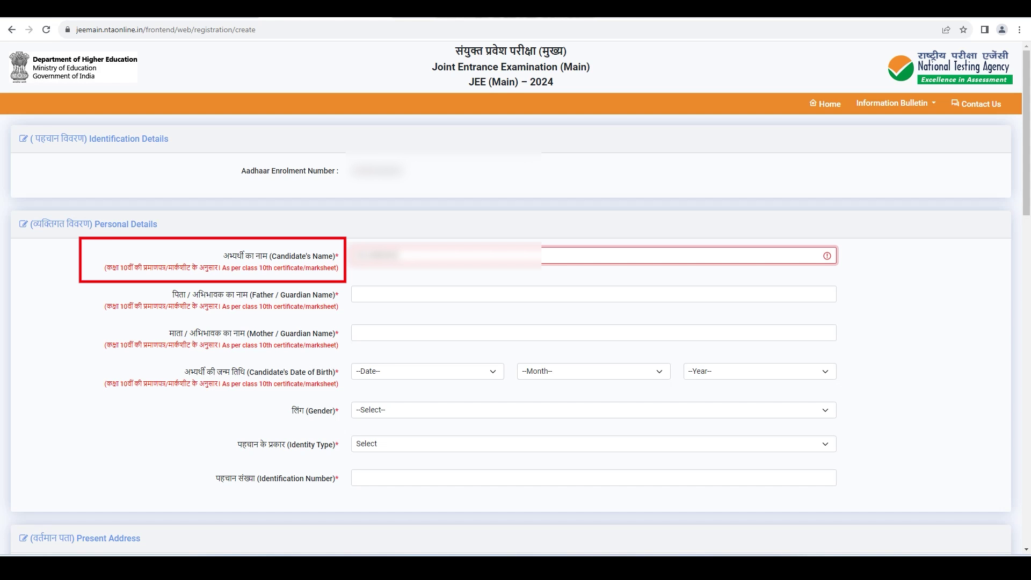
type("R")
key("Tab")
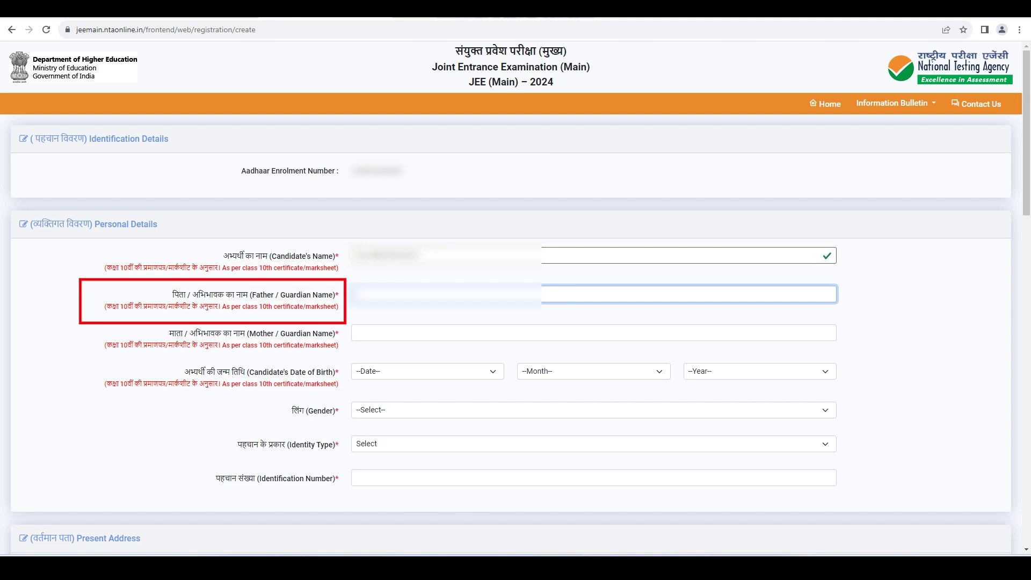
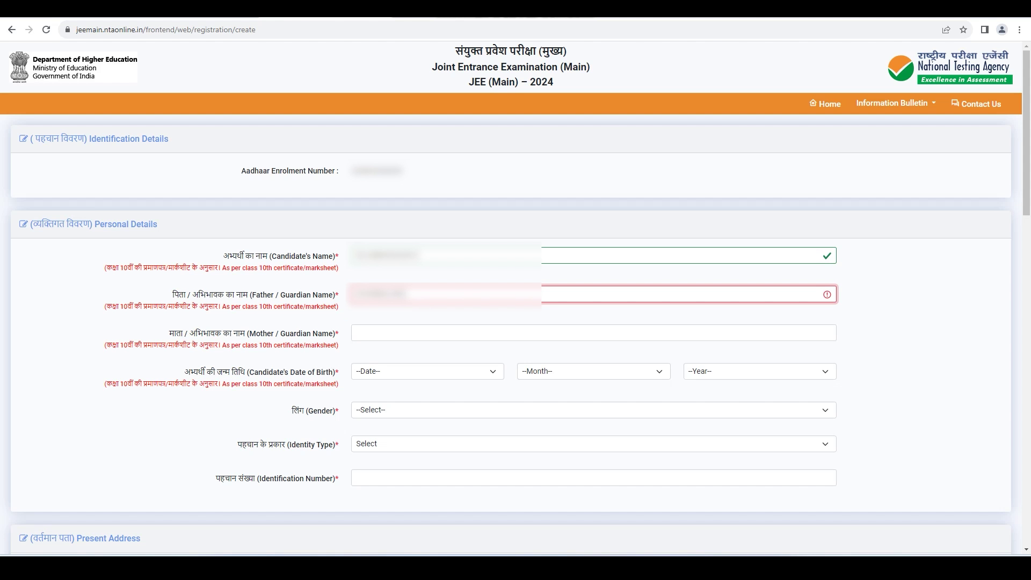
left_click(357, 333)
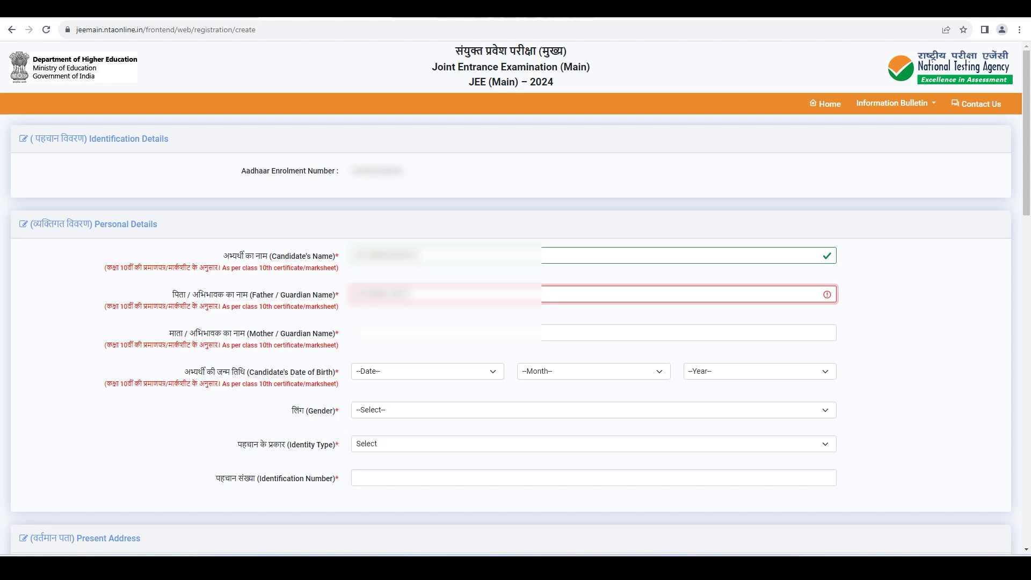
type("SUNIT")
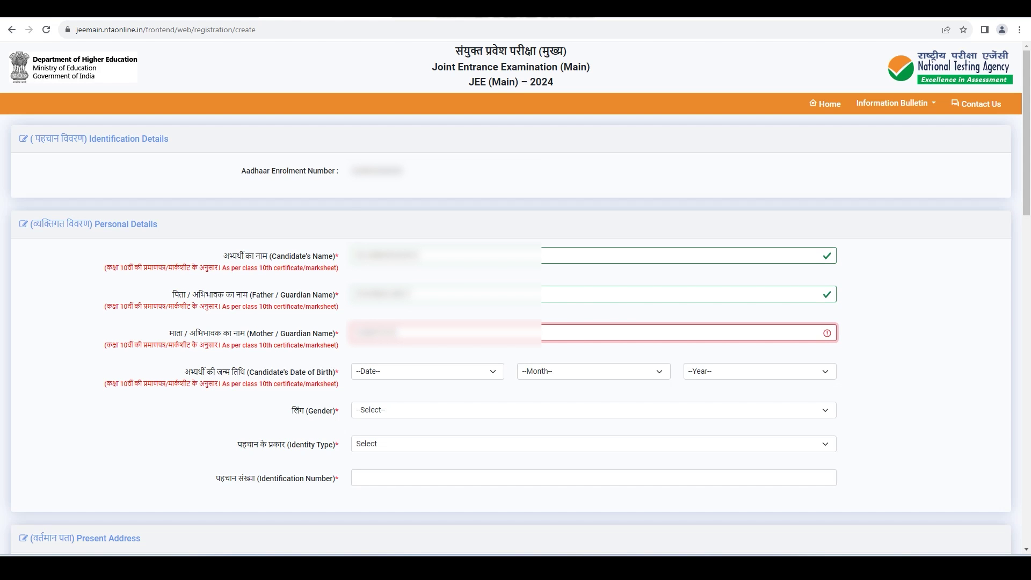
key("Tab")
left_click(427, 371)
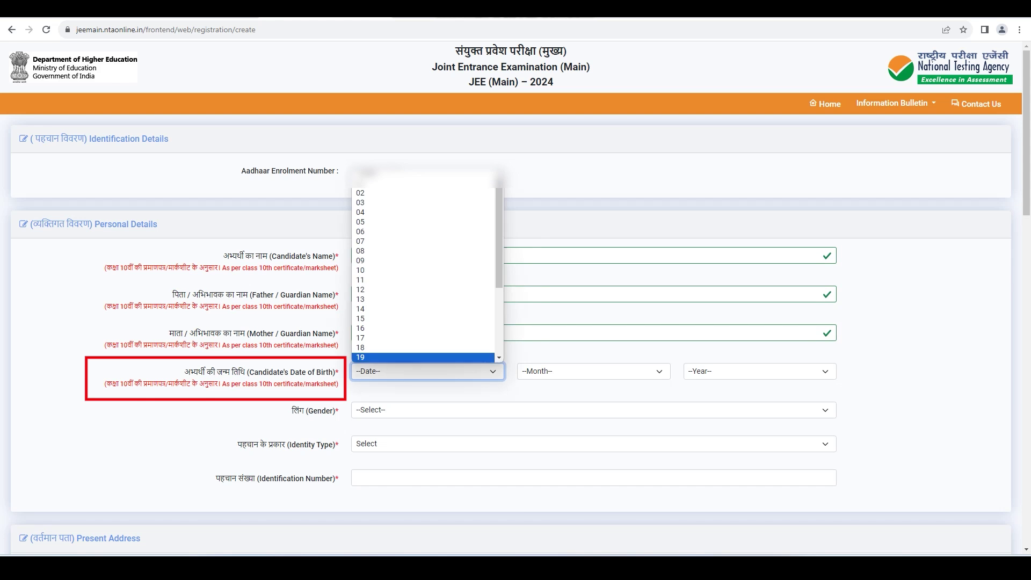
left_click(361, 222)
left_click(594, 371)
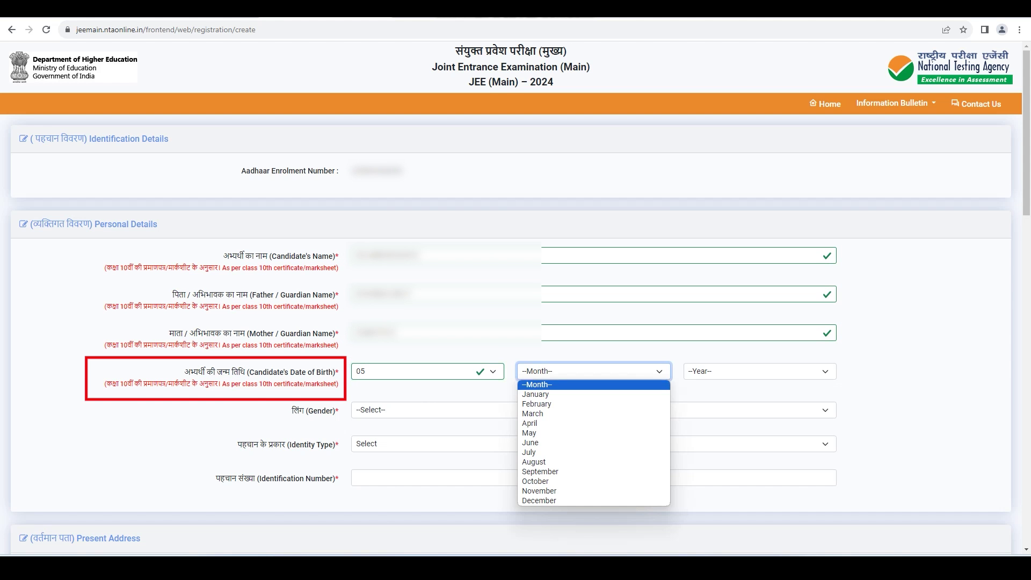
left_click(537, 403)
left_click(759, 371)
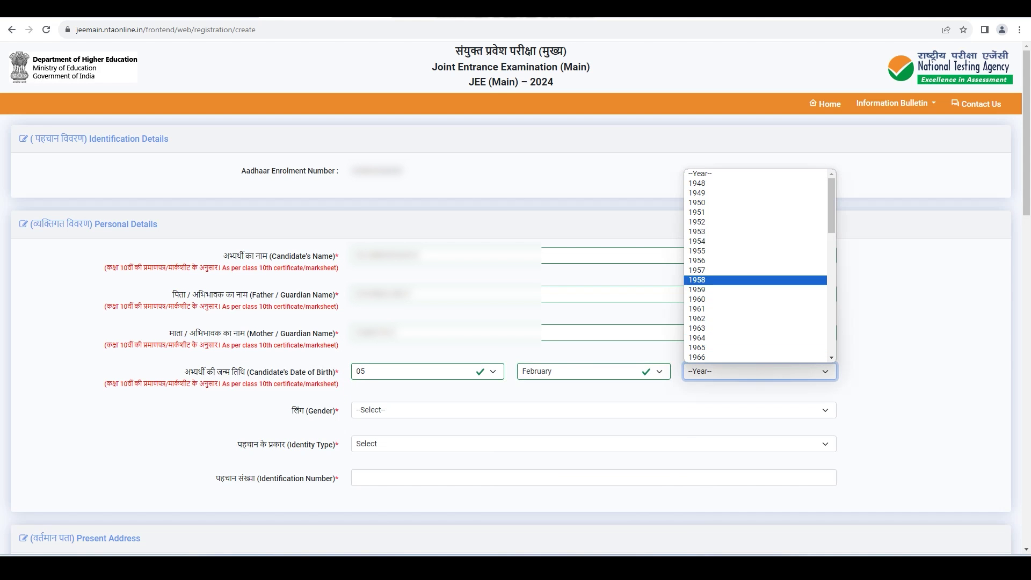
scroll(752, 290, "down", 8)
left_click(752, 299)
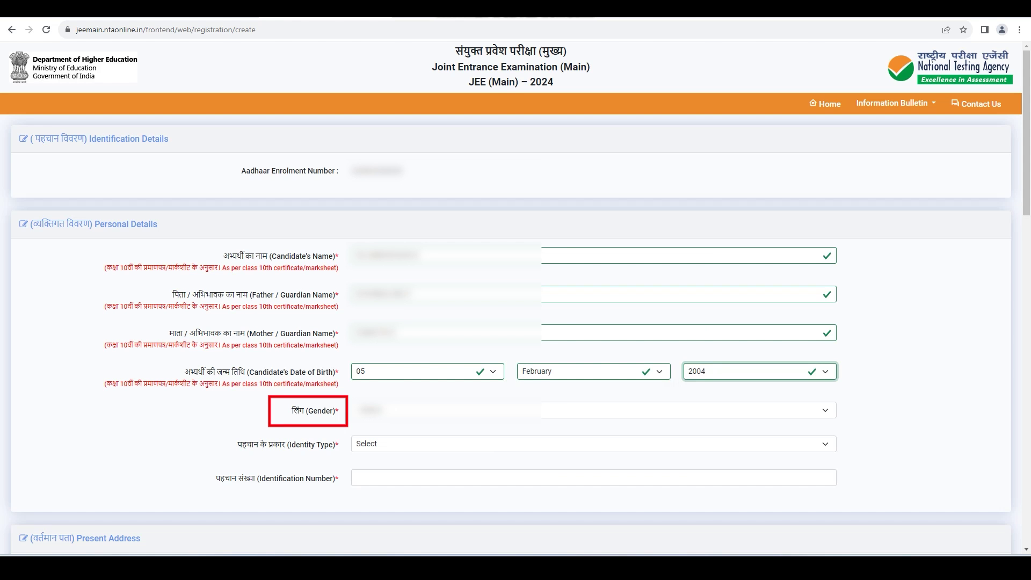
Set gender Male and identity type 'ANY OTHER VALID GOVT IDENTITY WITH PHOTOGRAPH'
key("Tab")
key("alt+Down")
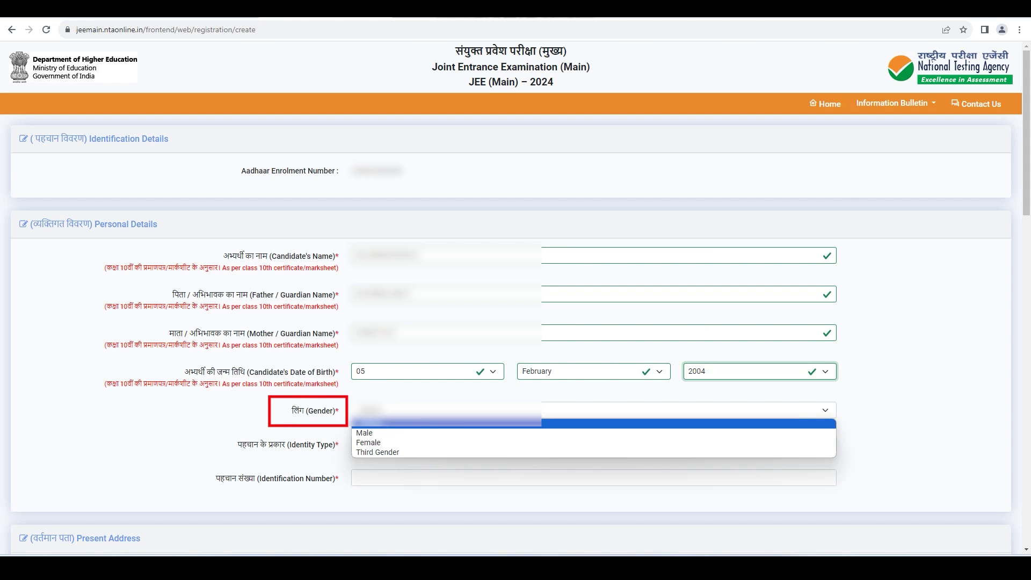
key("Down")
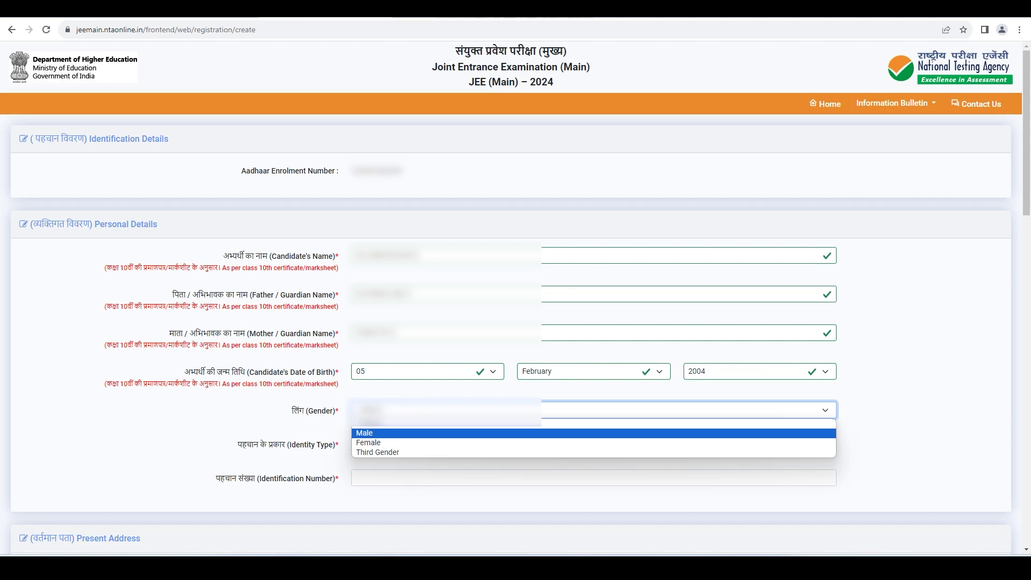
key("Return")
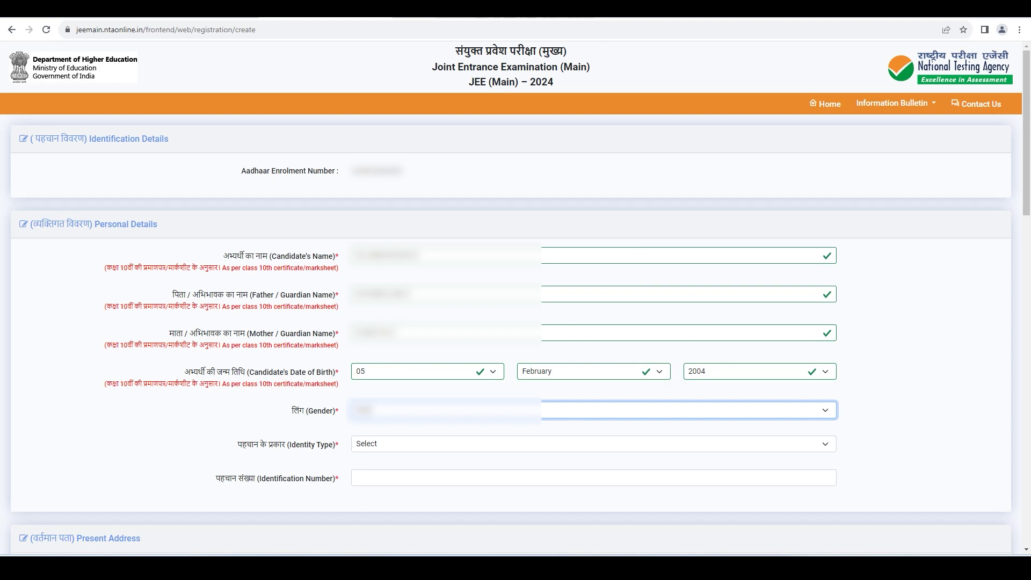
key("Tab")
key("space")
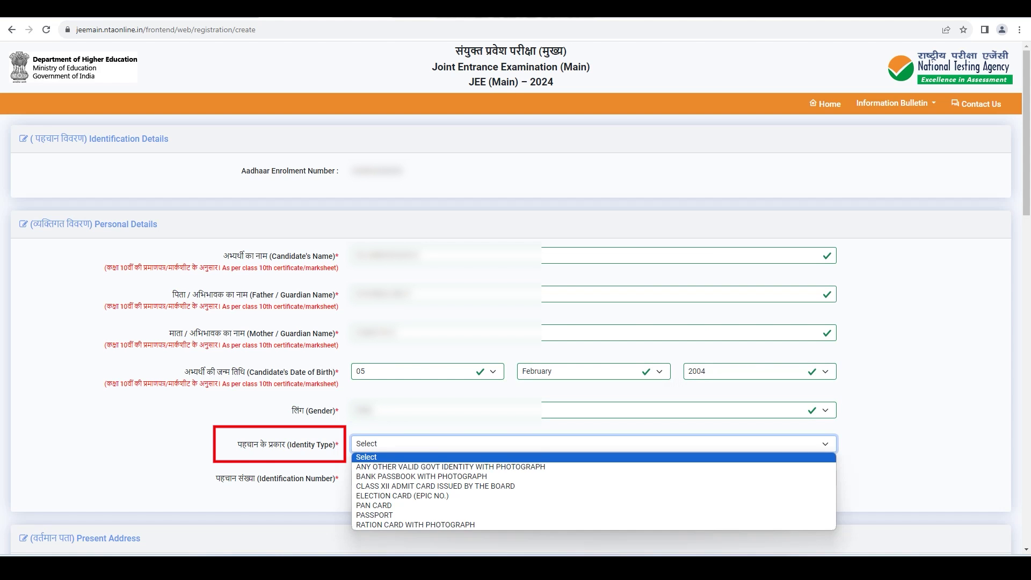
key("Down")
key("Down")
key("Down")
key("Down")
key("Down")
key("Down")
key("Down")
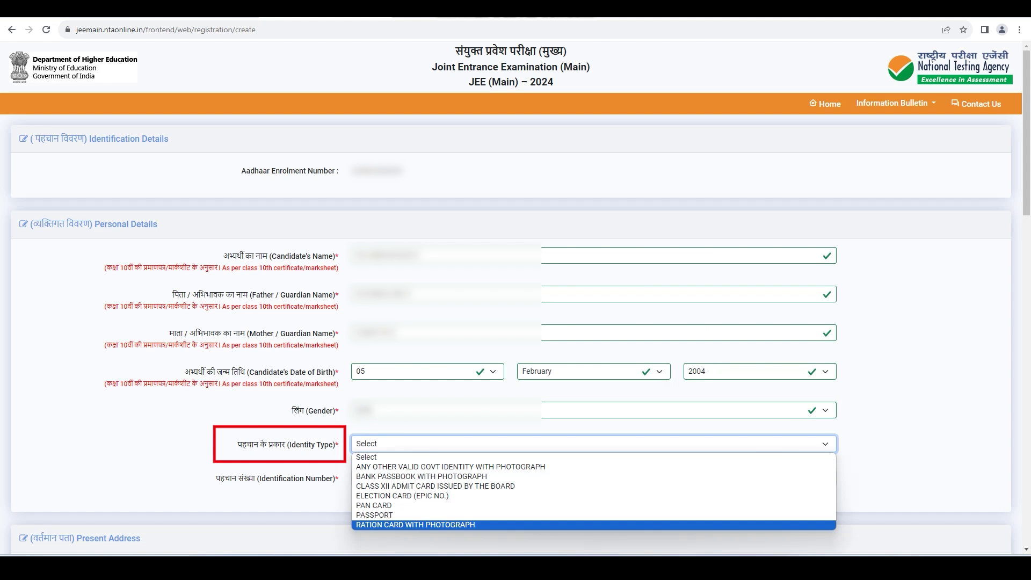
key("Up")
key("Up")
key("Up")
key("Up")
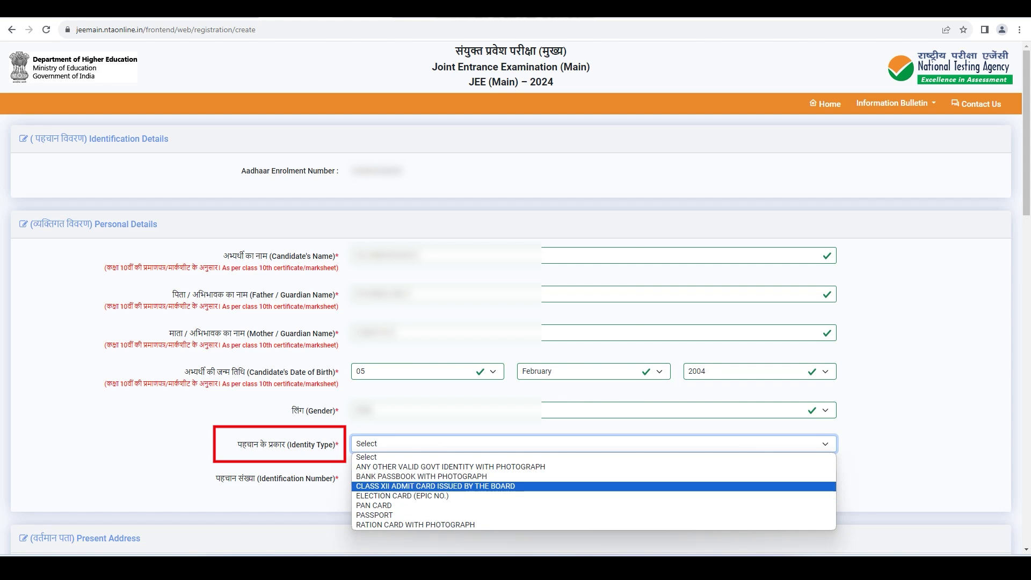
key("Up")
key("Up")
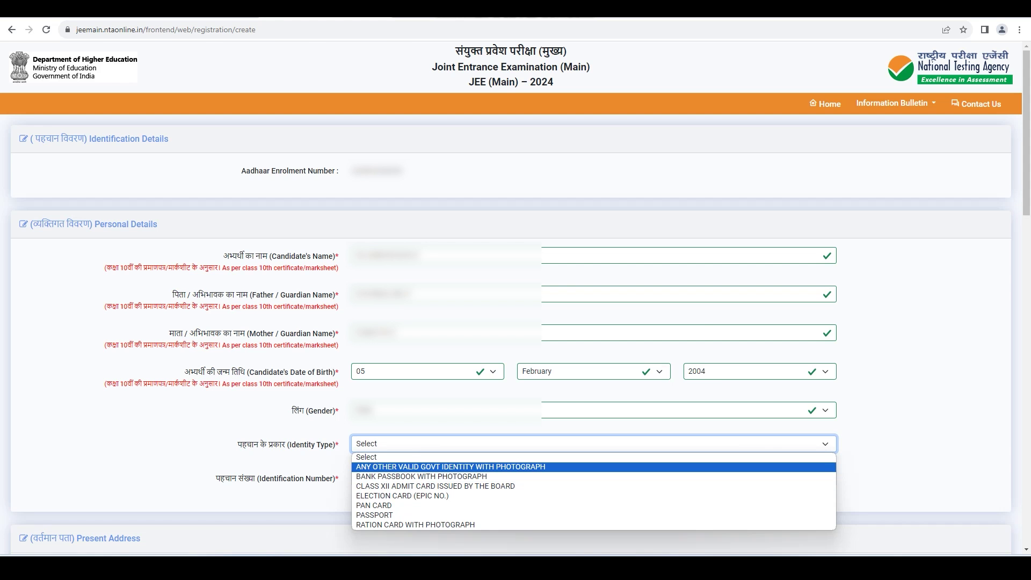
key("Return")
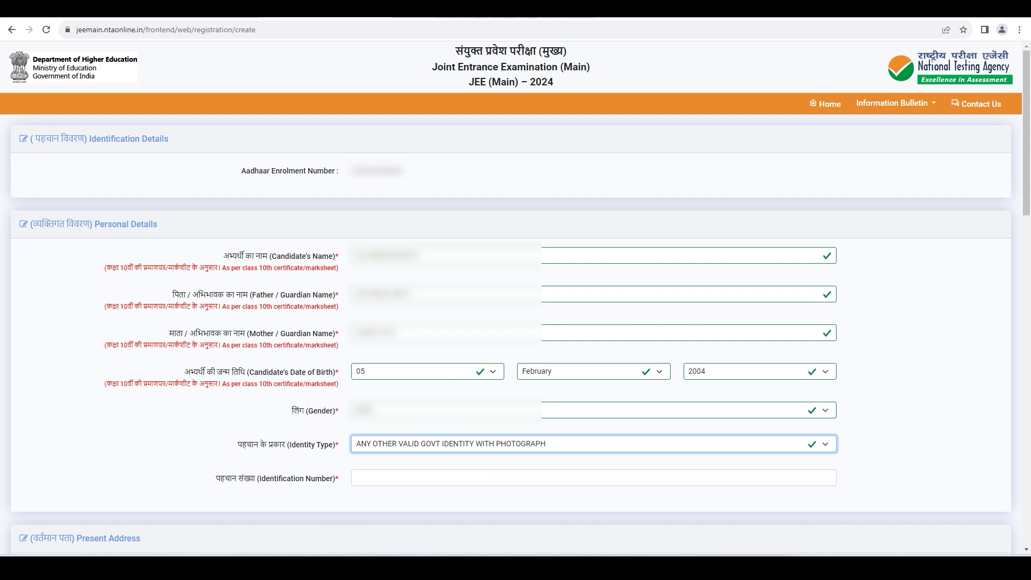
key("Tab")
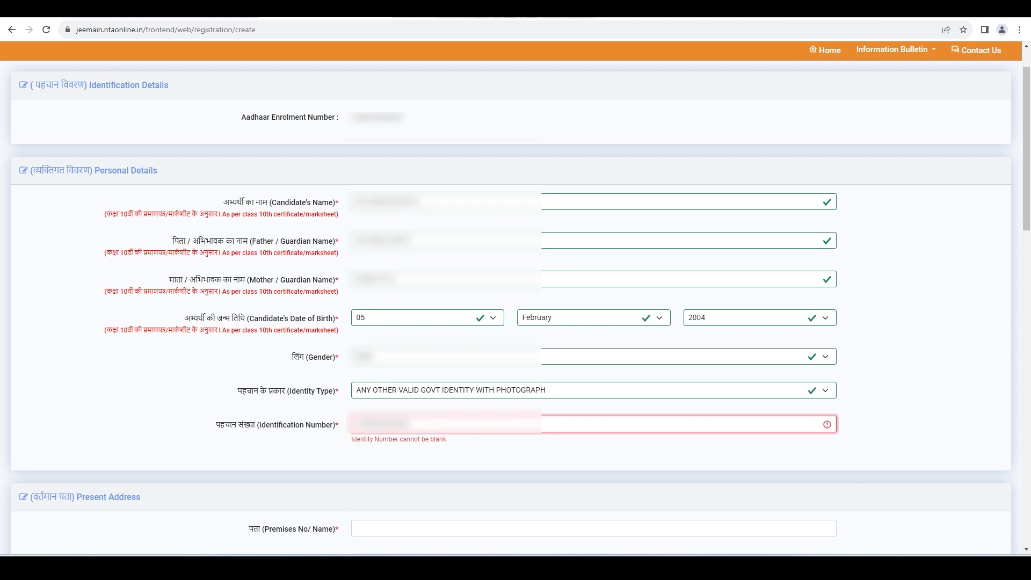
Enter the premises, sub-locality and locality lines of the present address, with country India
scroll(516, 295, "down", 8)
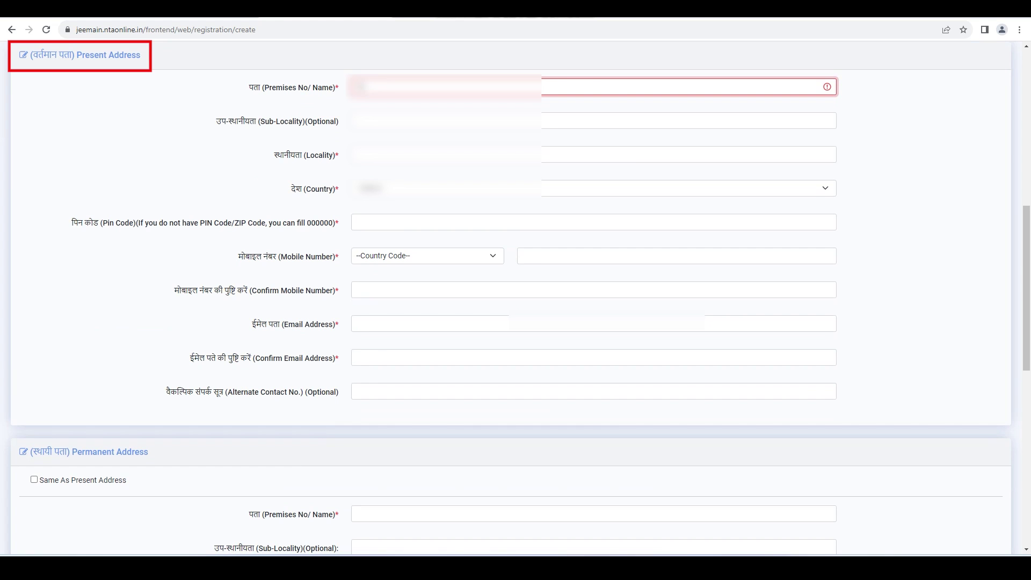
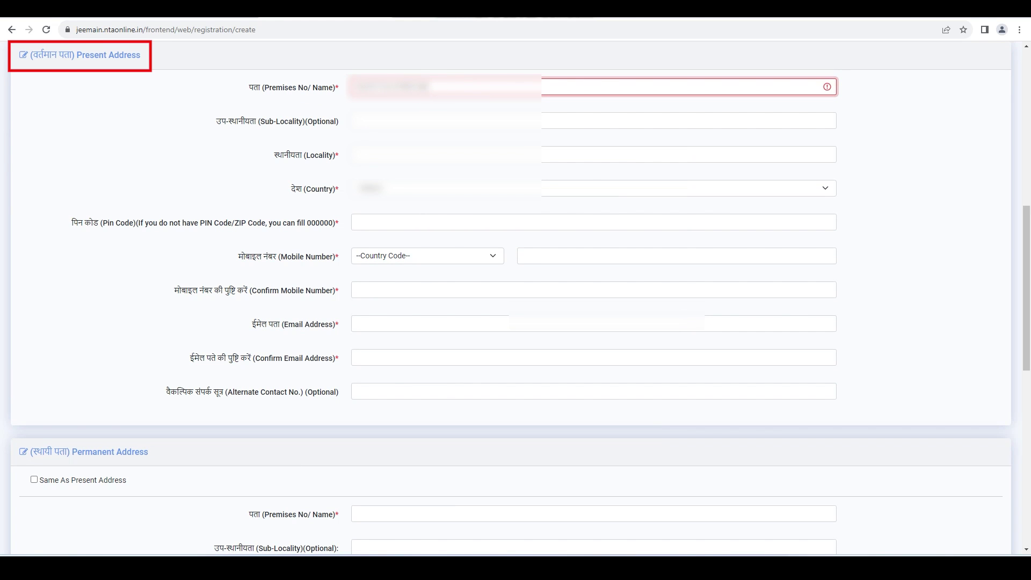
left_click(591, 121)
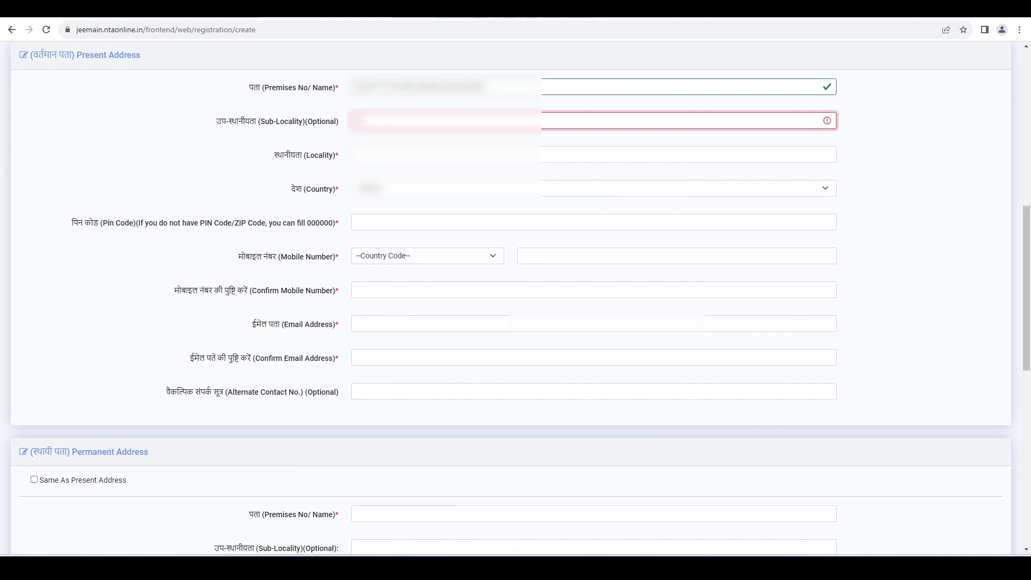
left_click(590, 154)
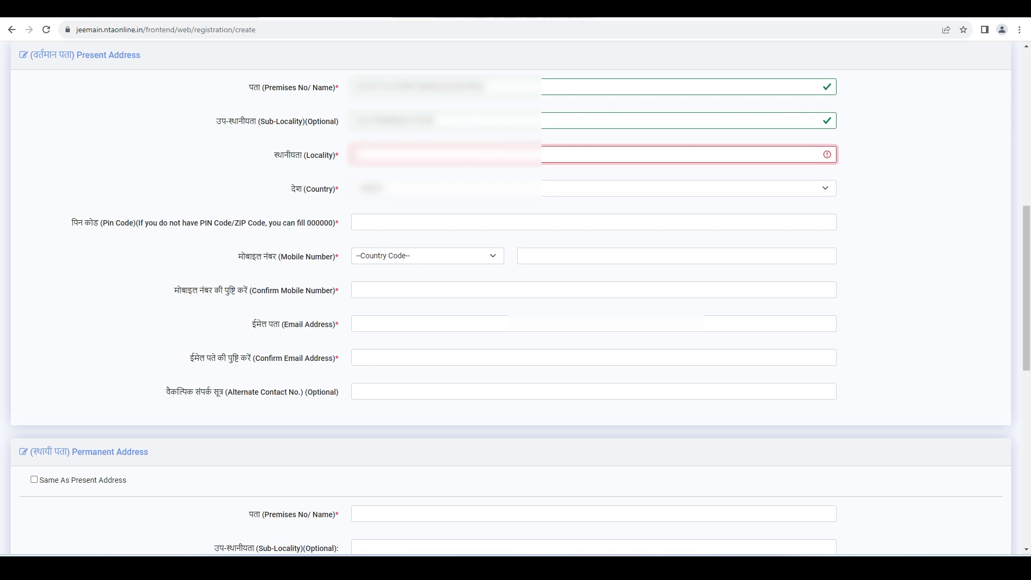
type("Delhi")
key("Tab")
key("alt+Down")
scroll(612, 301, "down", 10)
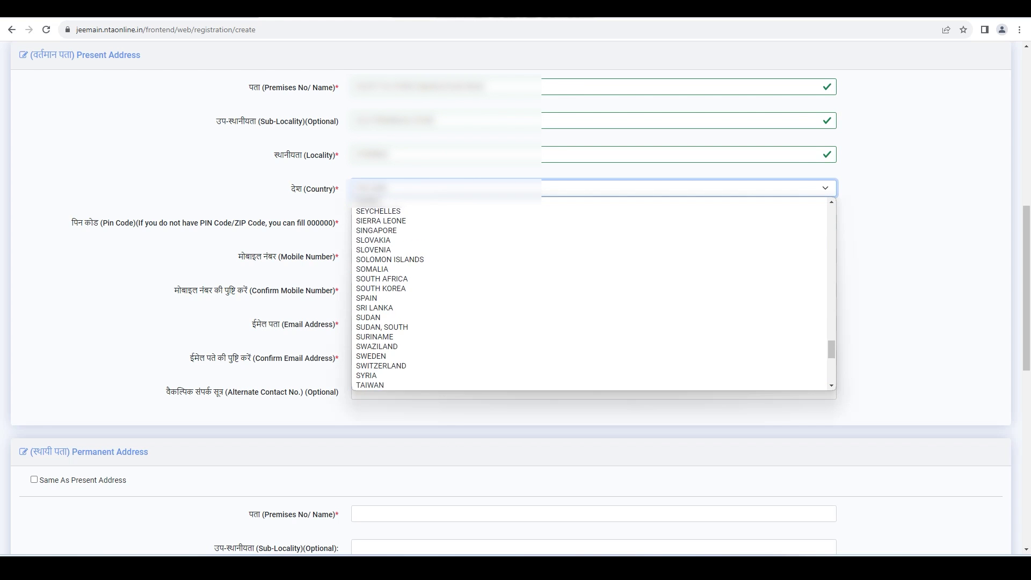
key("Return")
Choose state TAMILNADU and district Chennai, and enter the pin code
key("Tab")
key("alt+Down")
type("tamil")
key("Return")
key("Tab")
key("alt+Down")
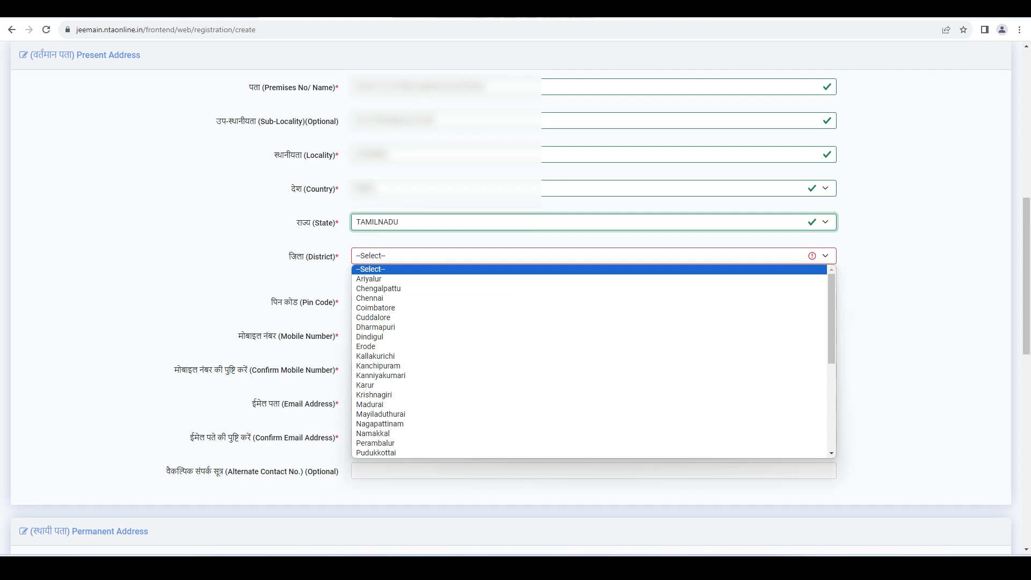
key("Down")
key("Down")
key("Down")
key("Return")
key("Tab")
type("600063")
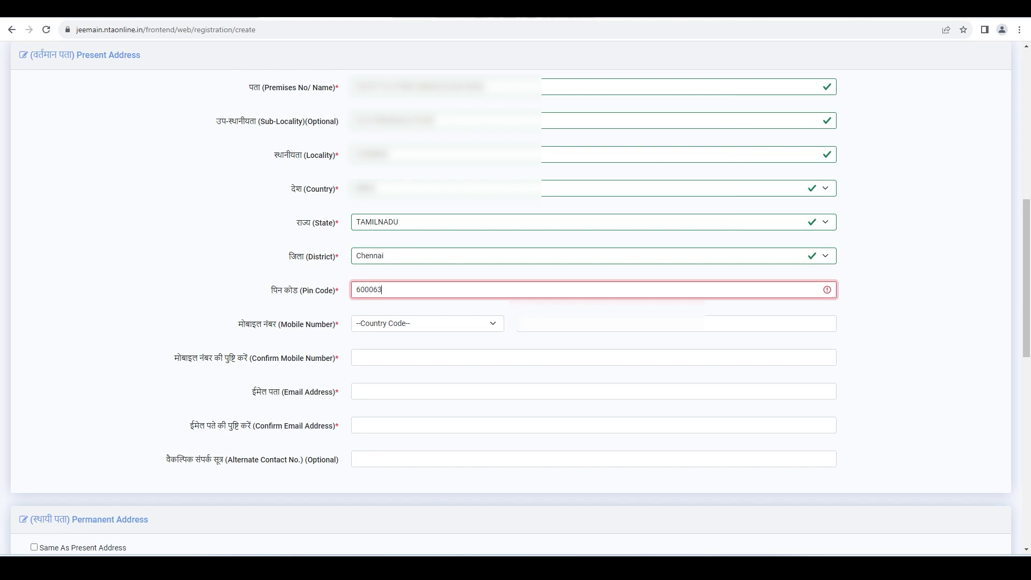
Select the +91 country code and fill in the mobile number, e-mail and confirmation e-mail
key("Tab")
key("alt+Down")
key("Down")
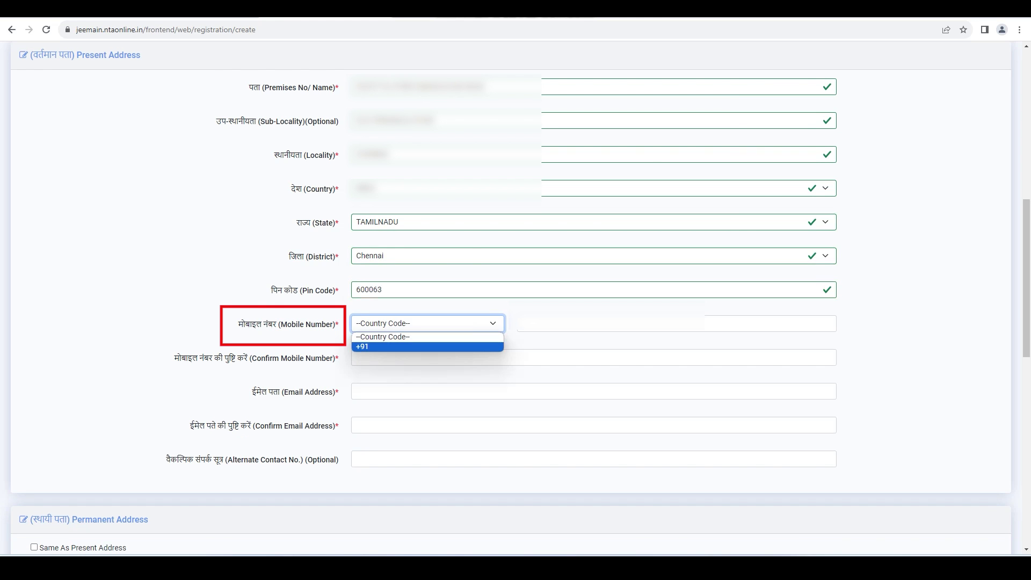
key("Return")
key("Tab")
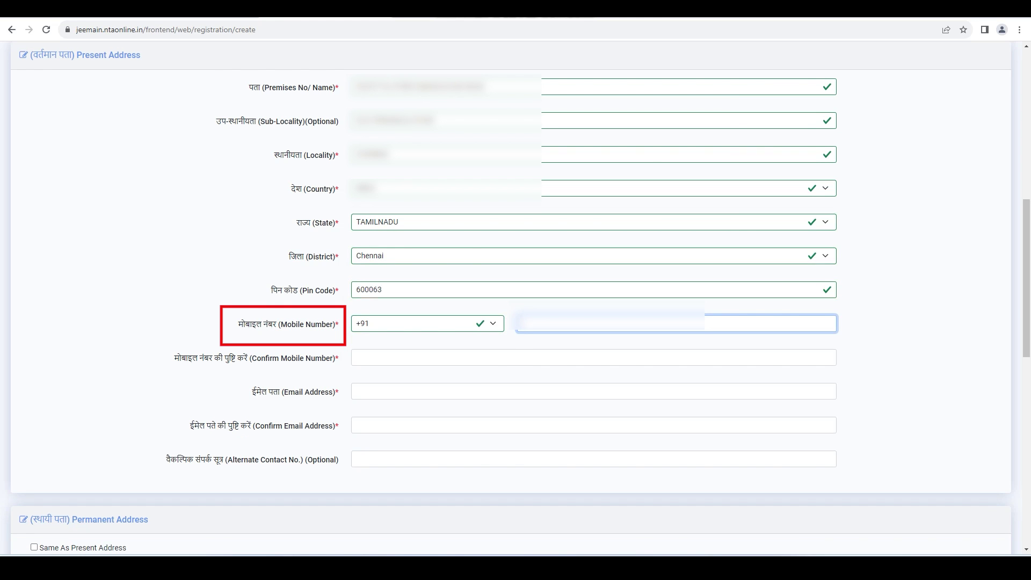
type("9")
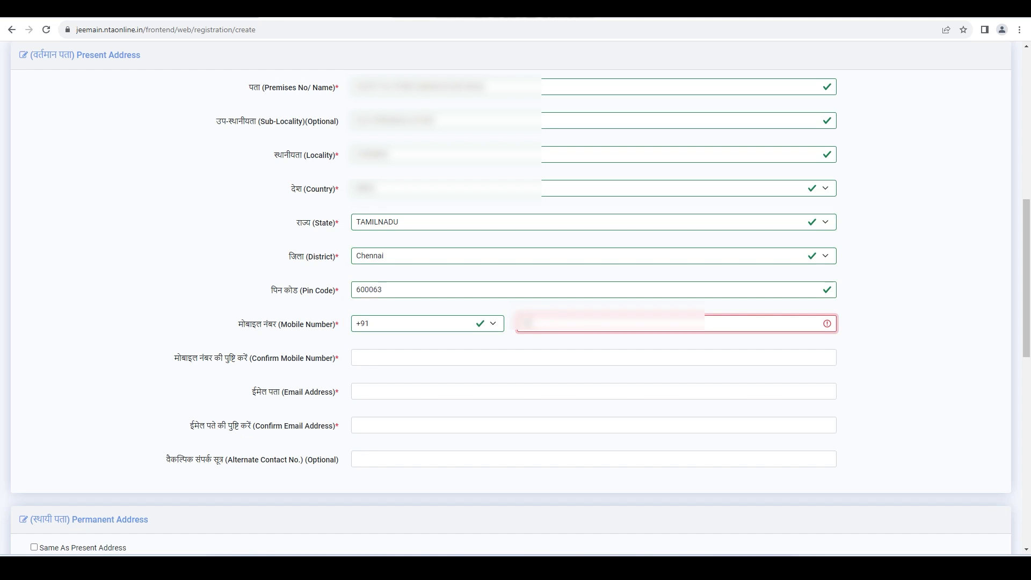
type("87650")
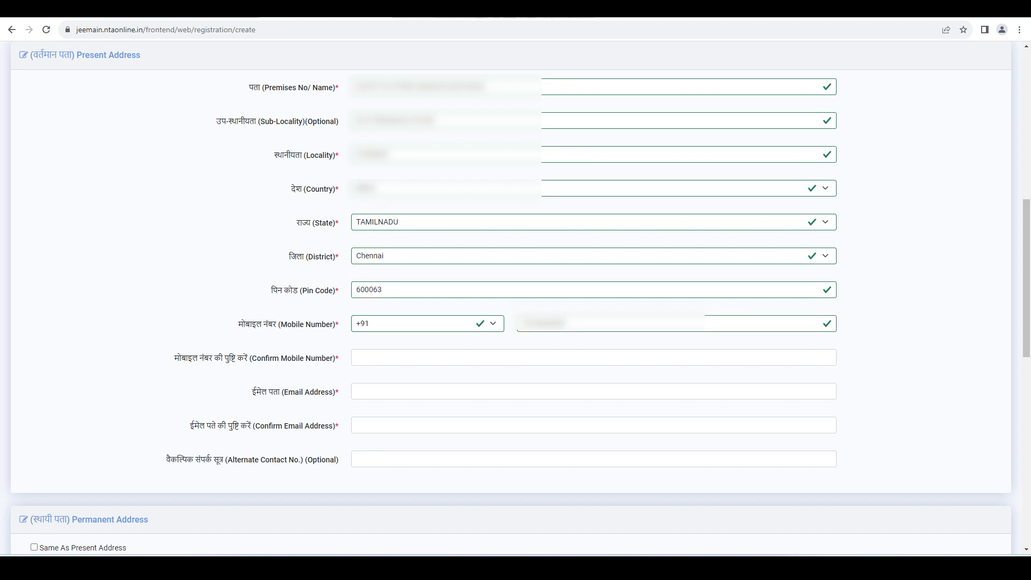
type("987654321")
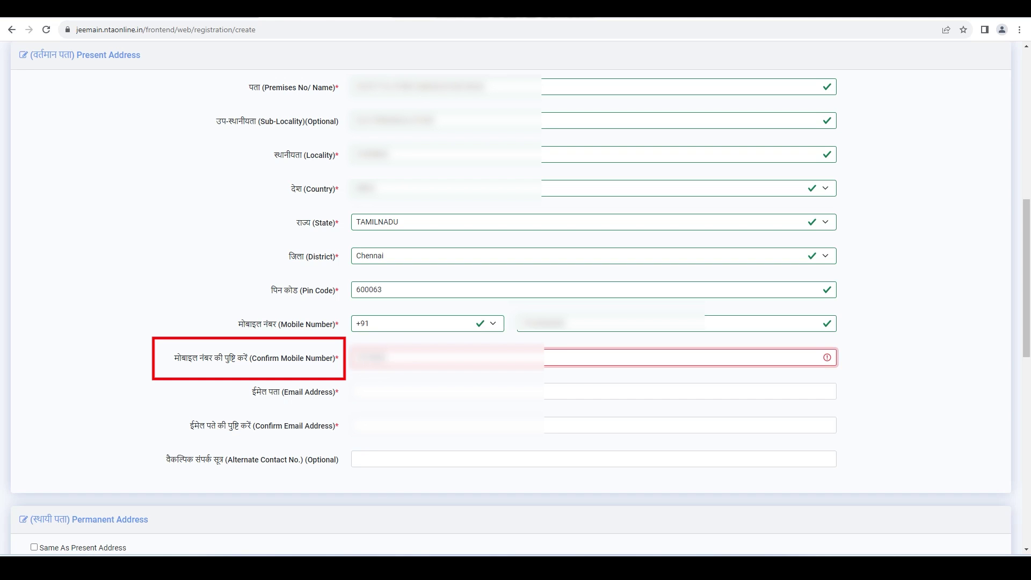
type("0")
key("Tab")
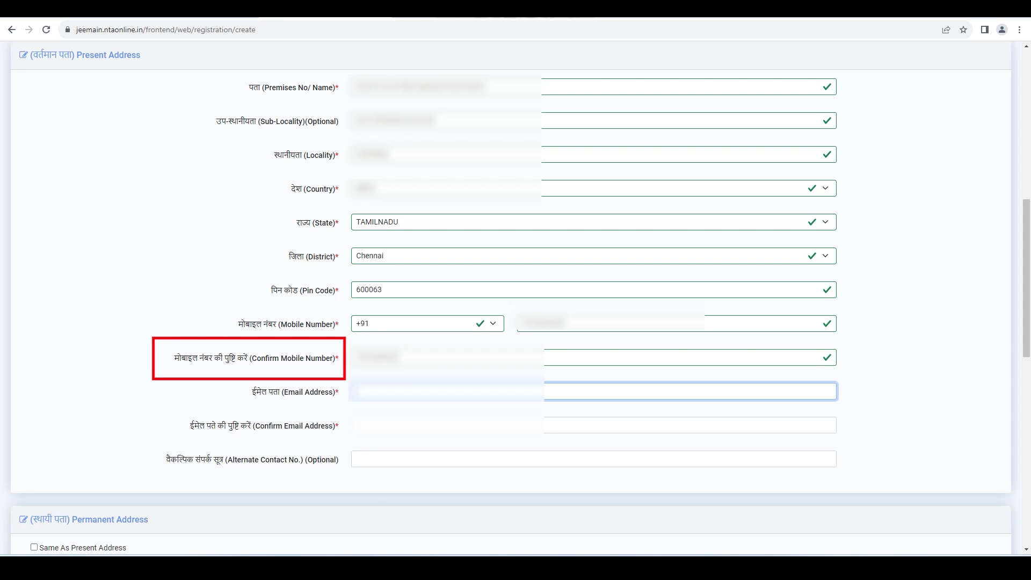
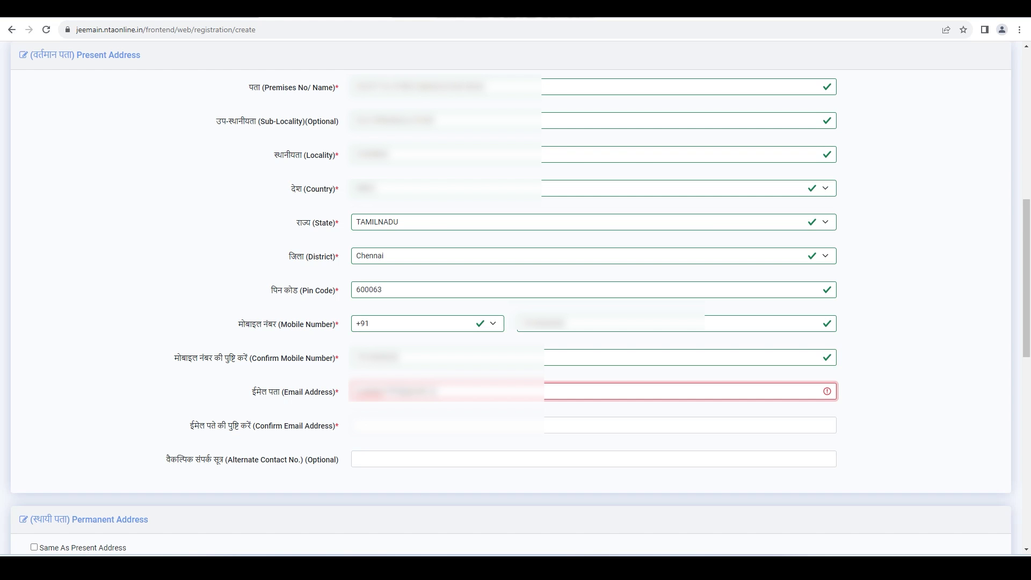
key("Tab")
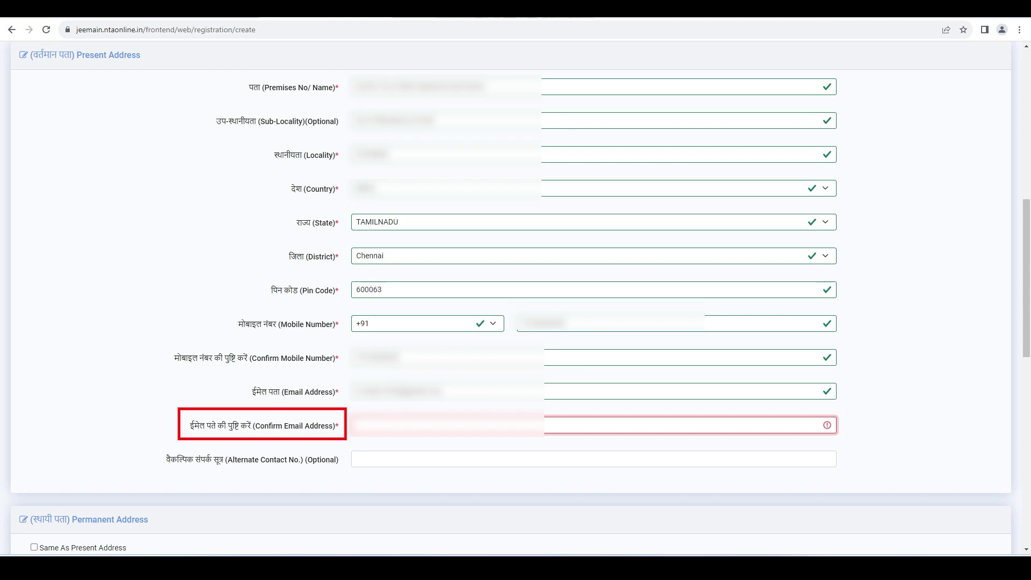
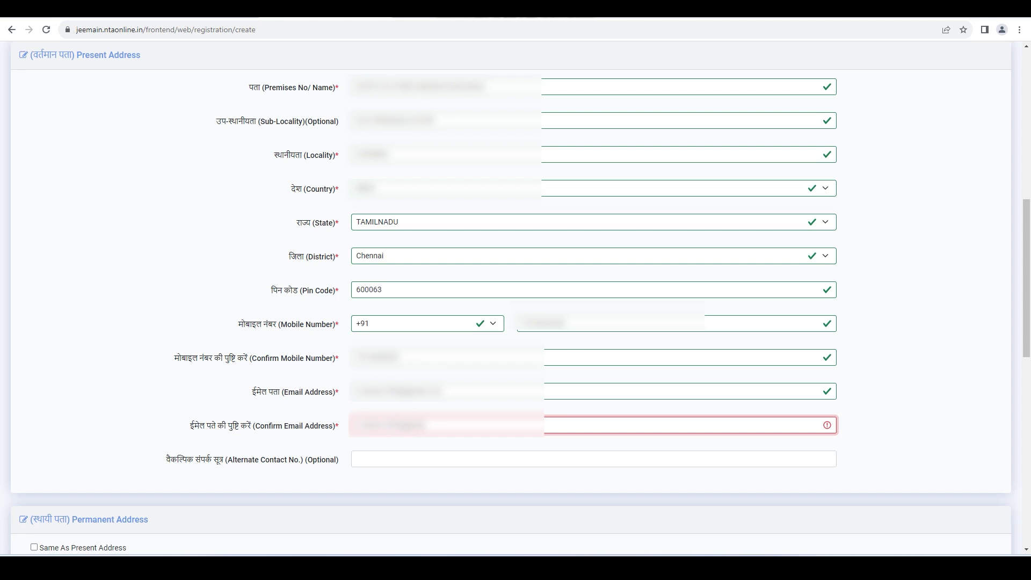
Scroll to Permanent Address, now Same As Present Address with INDIA, TAMILNADU, Chennai
scroll(515, 296, "down", 8)
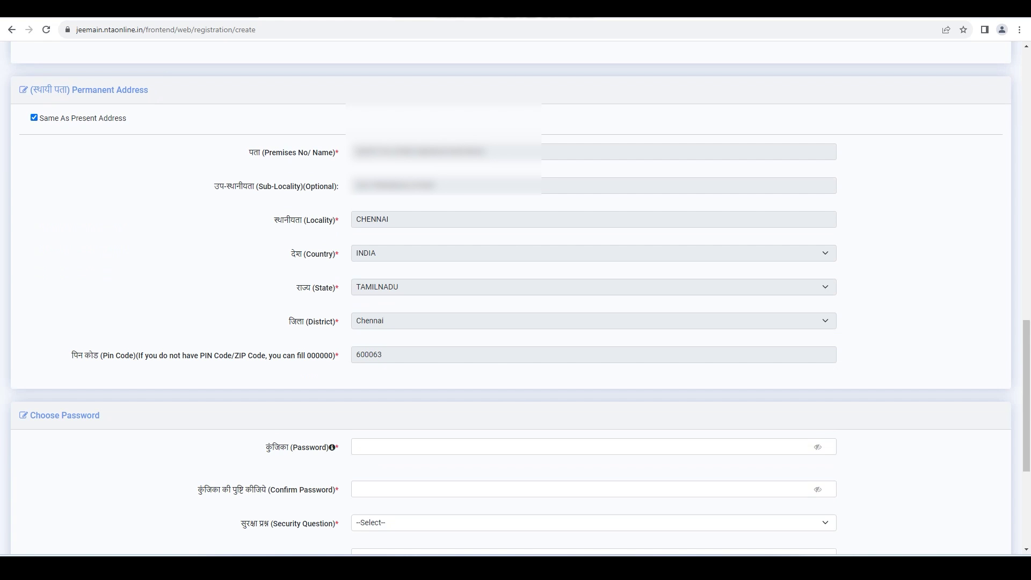
scroll(510, 301, "down", 1)
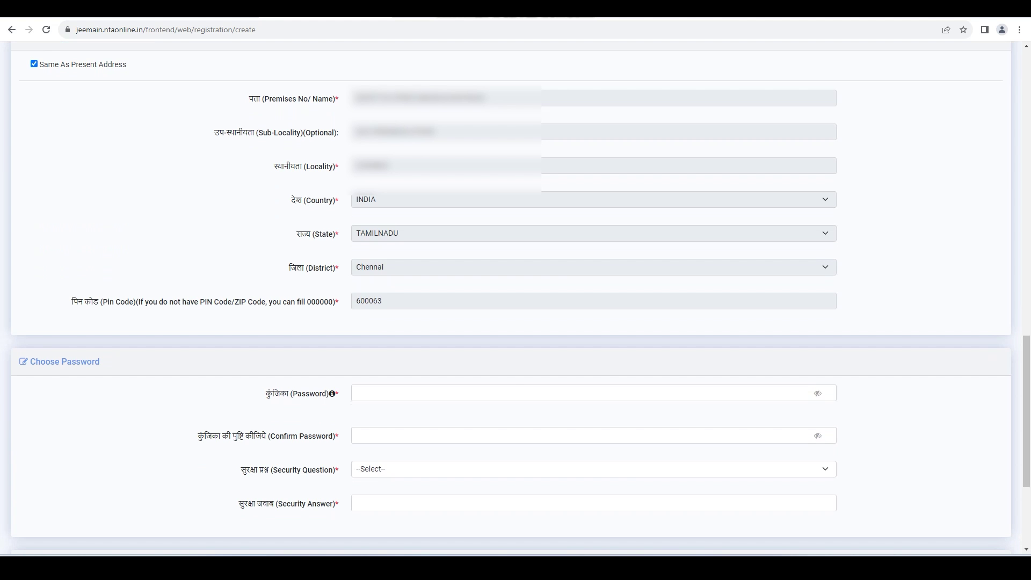
Enter and confirm the account password
scroll(511, 301, "down", 3)
left_click(591, 198)
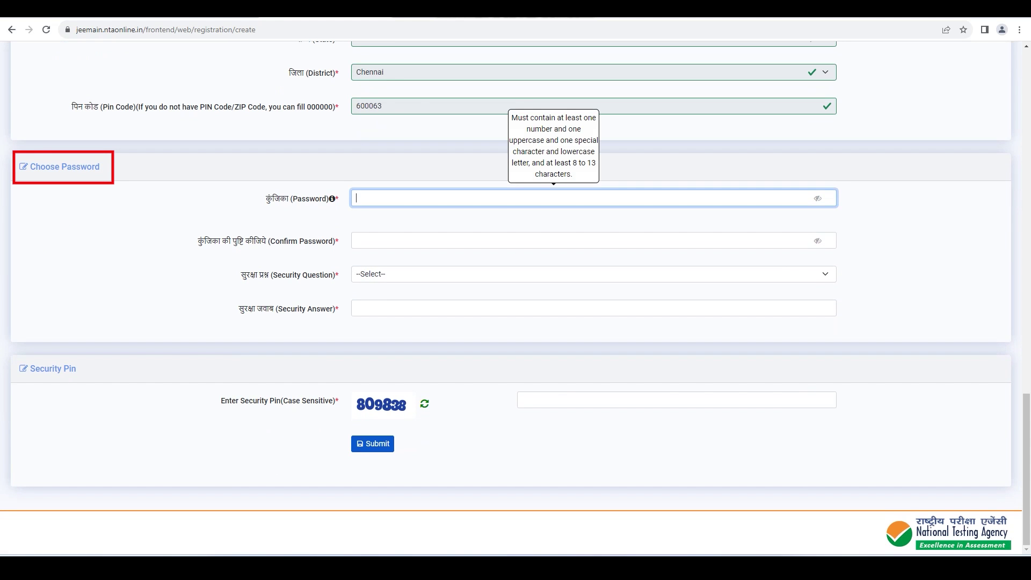
type("••••")
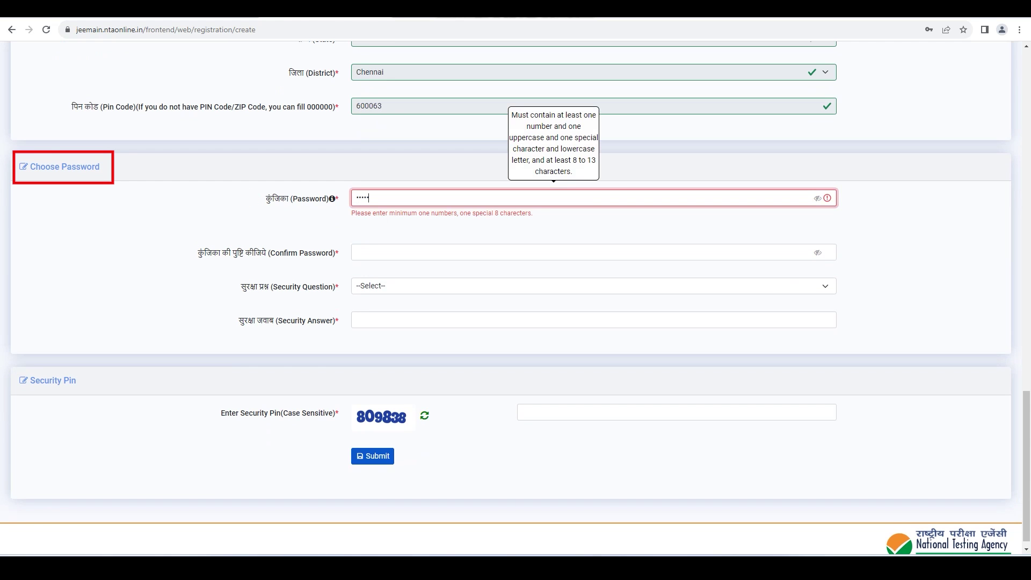
type("•")
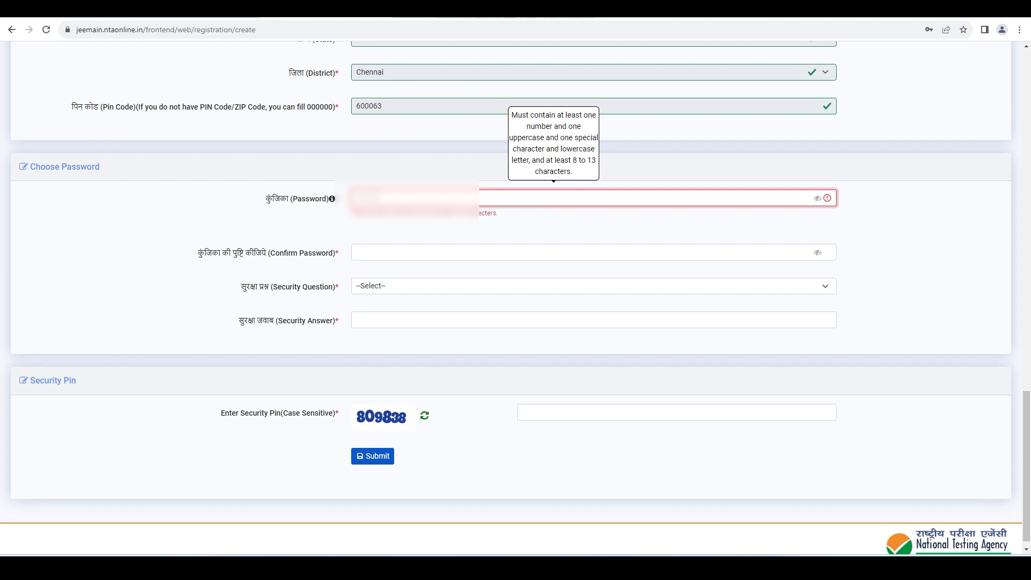
type("•")
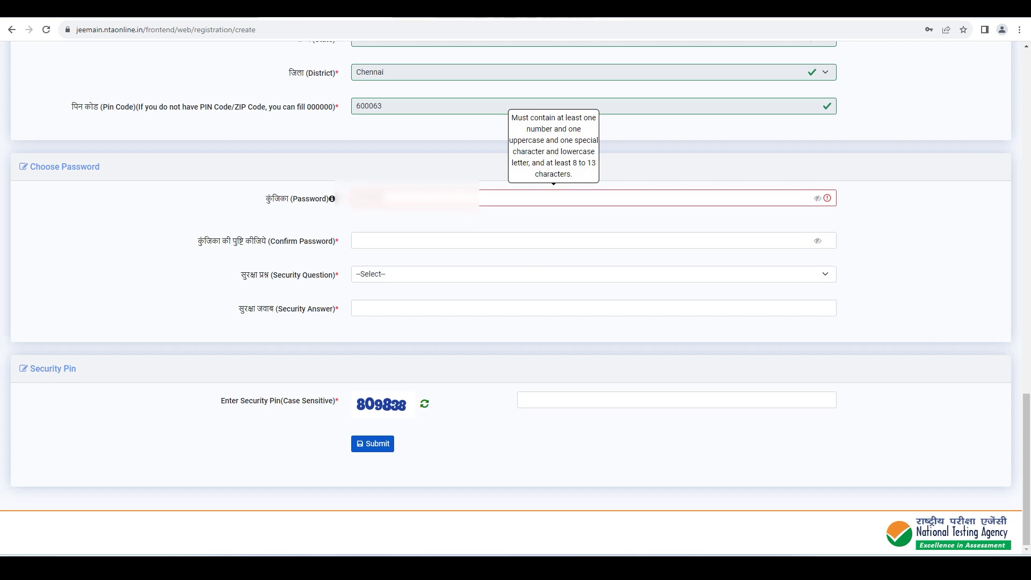
type("•")
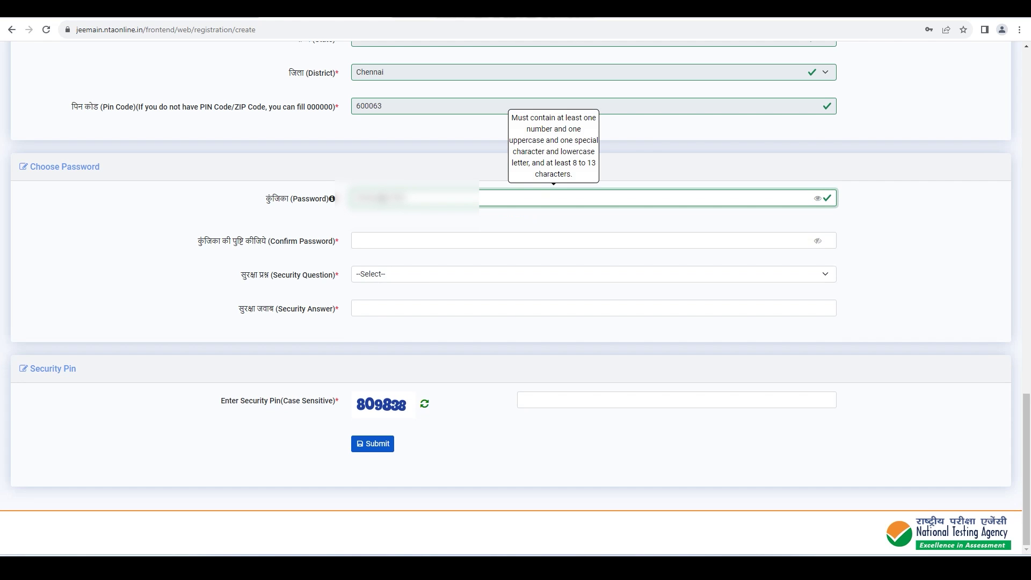
key("BackSpace")
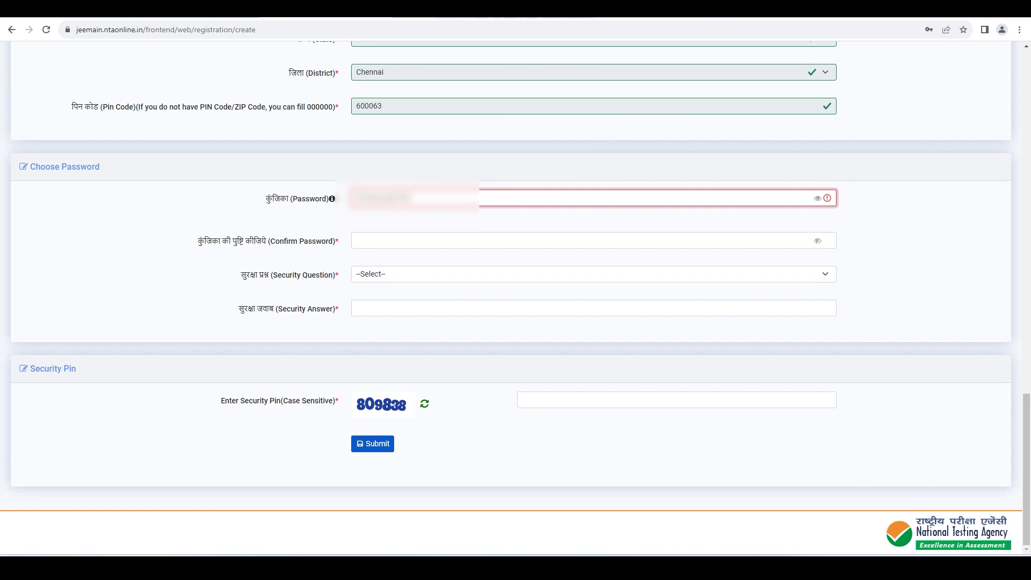
key("Tab")
type("•••••••")
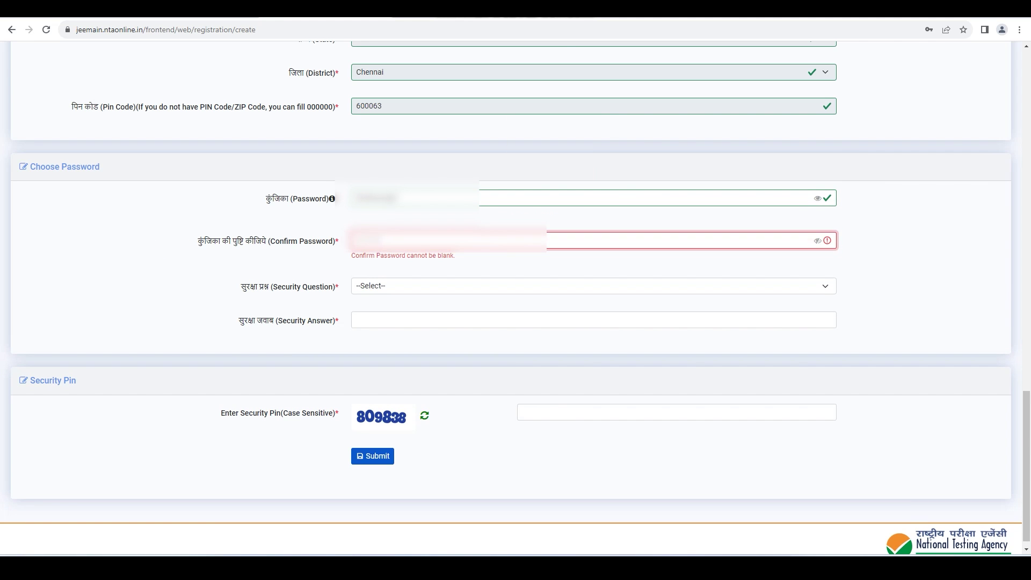
type("•")
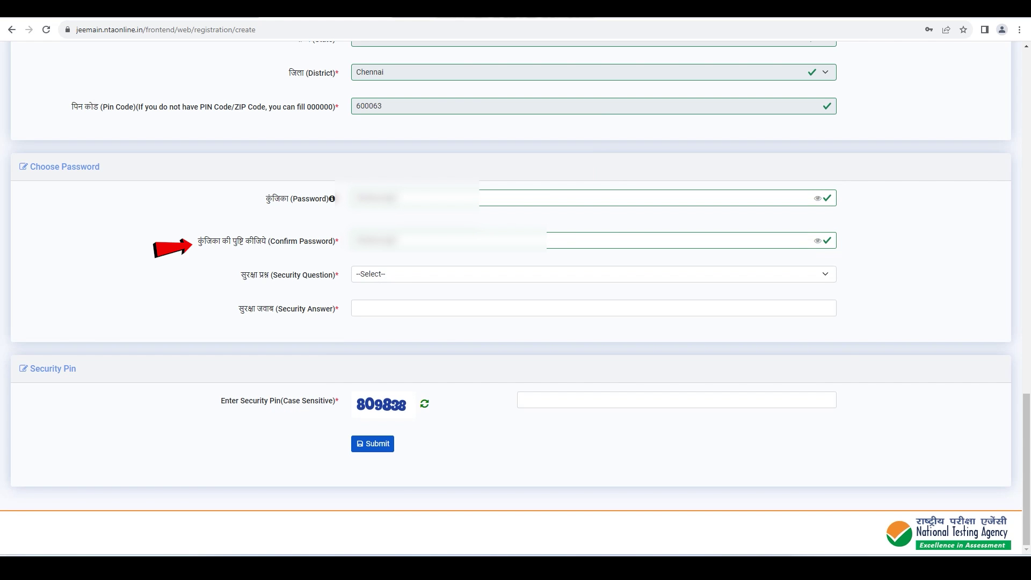
Choose the first-school security question, type its answer and security pin, and submit
key("Tab")
key("alt+Down")
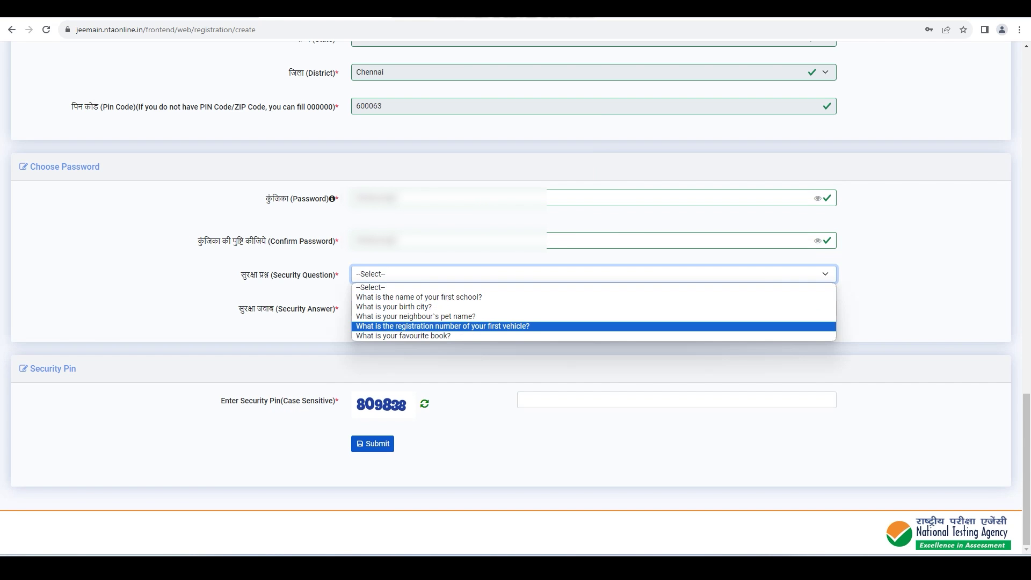
key("Up")
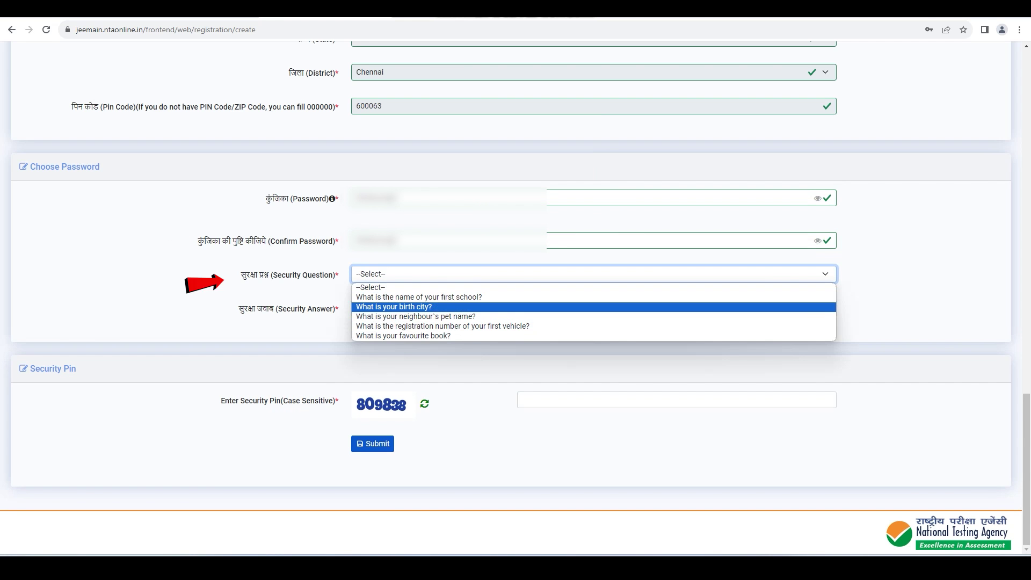
key("Up")
key("Return")
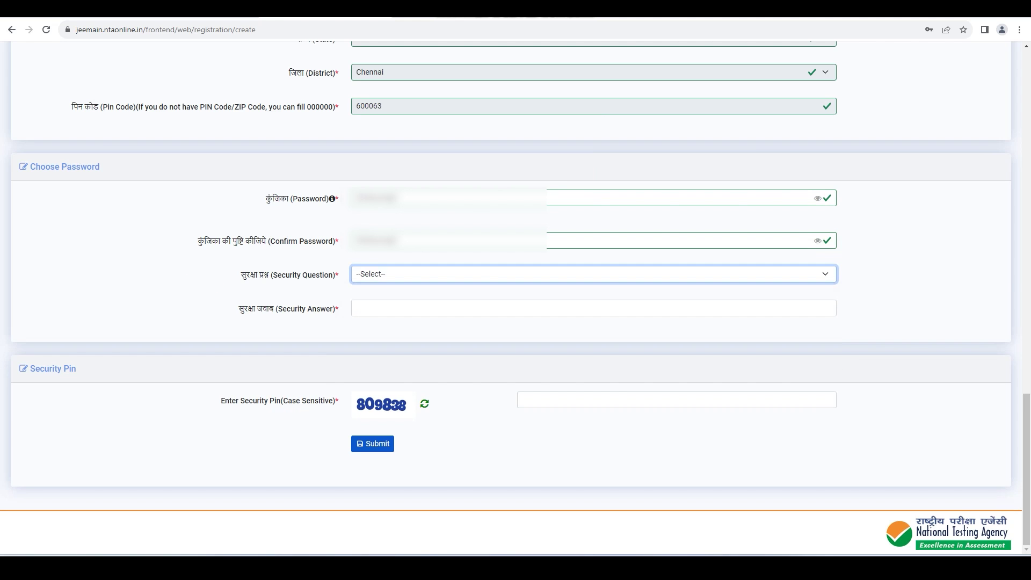
key("Tab")
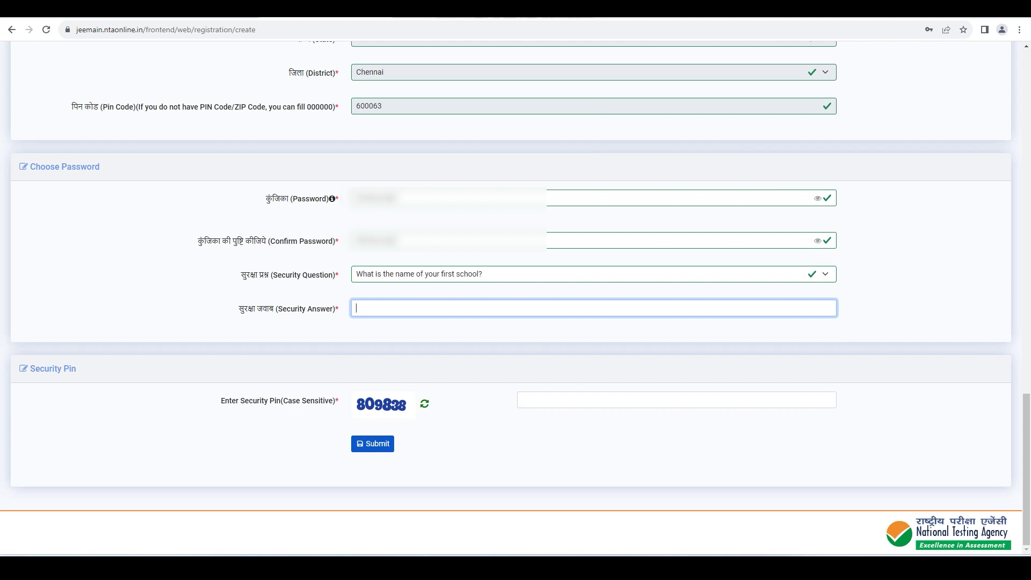
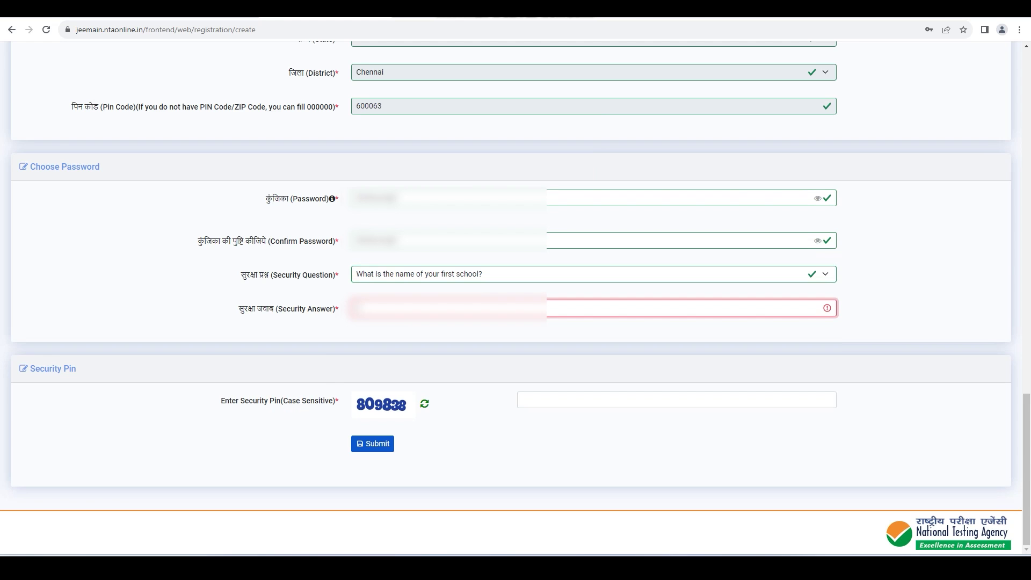
left_click(676, 399)
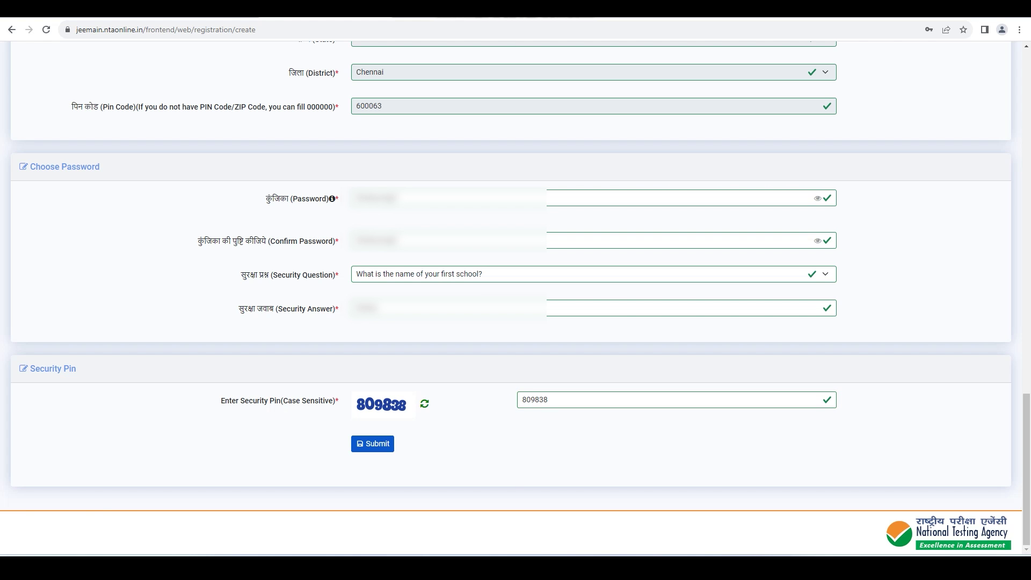
key("Return")
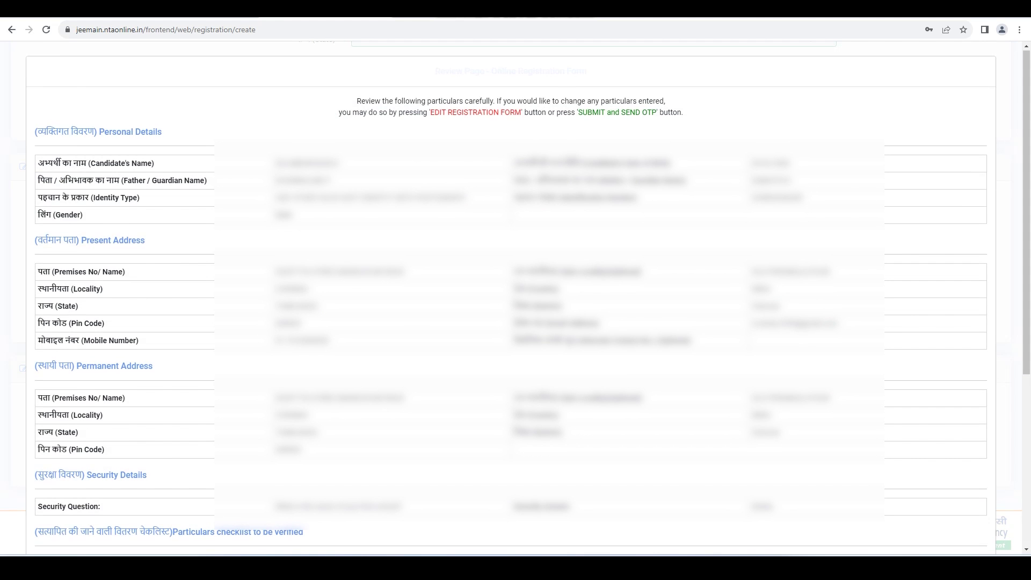
Confirm every particular in the review checklist (name, parents, birth date, gender, address, mobile, e-mail) and accept the declaration
scroll(515, 298, "down", 4)
scroll(515, 298, "down", 2)
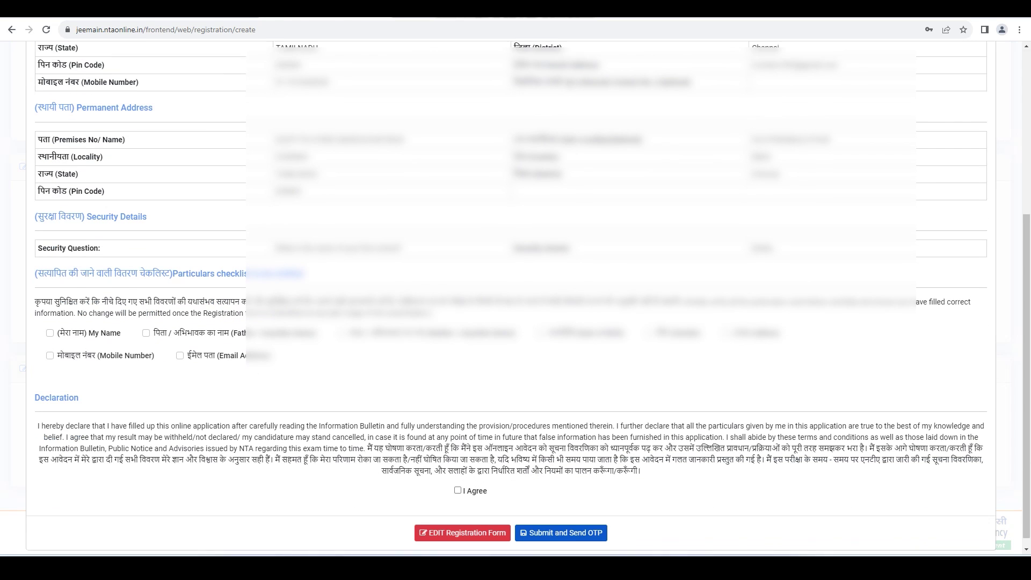
key("Tab")
key("space")
key("Tab")
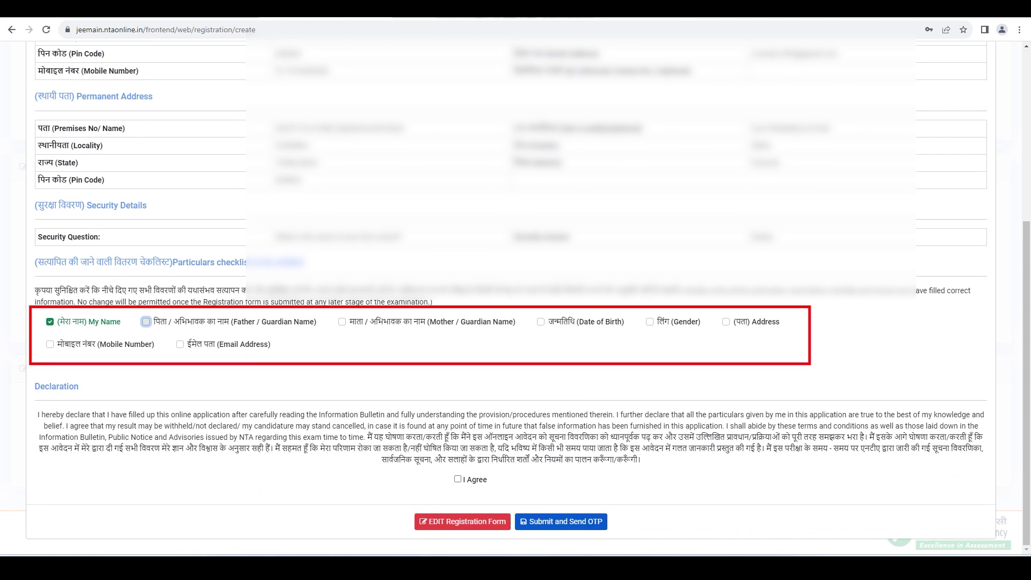
key("space")
key("Tab")
key("space")
key("Tab")
key("space")
key("Tab")
key("space")
key("Tab")
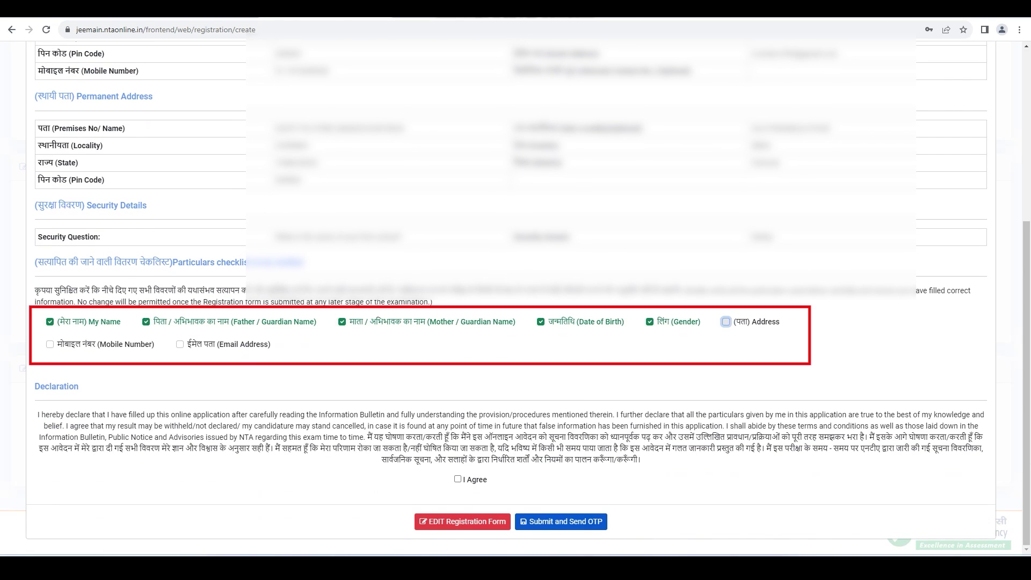
key("space")
key("Tab")
key("space")
key("Tab")
key("space")
key("Tab")
key("space")
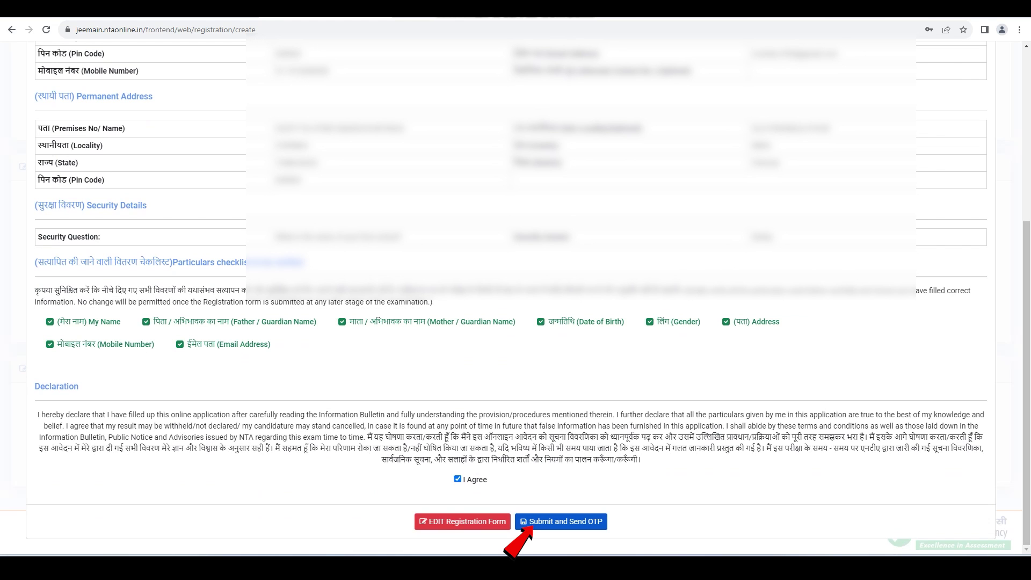
Submit the registration, verify the e-mail OTP and acknowledge the account-verified message
key("Tab")
key("Return")
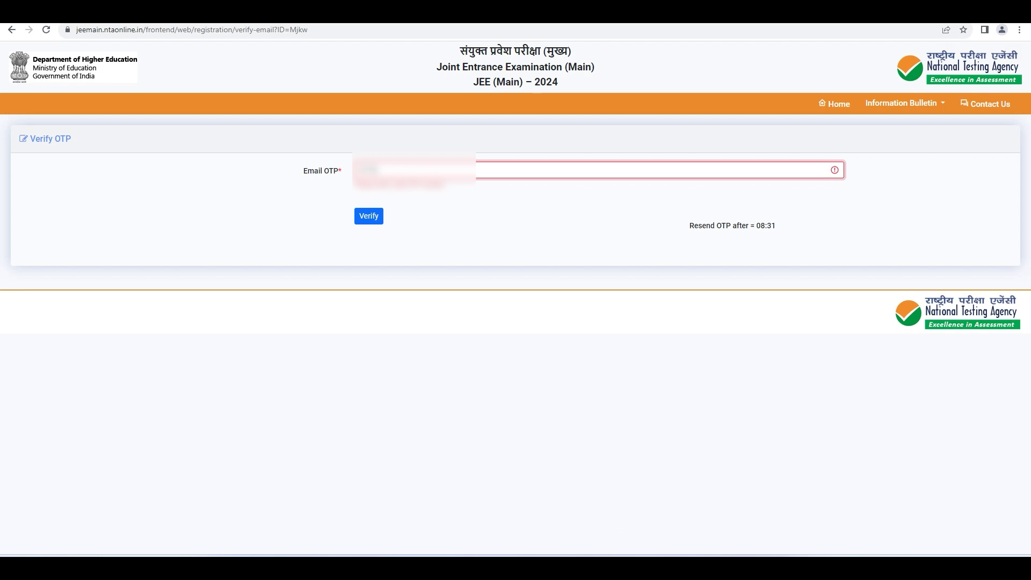
key("Tab")
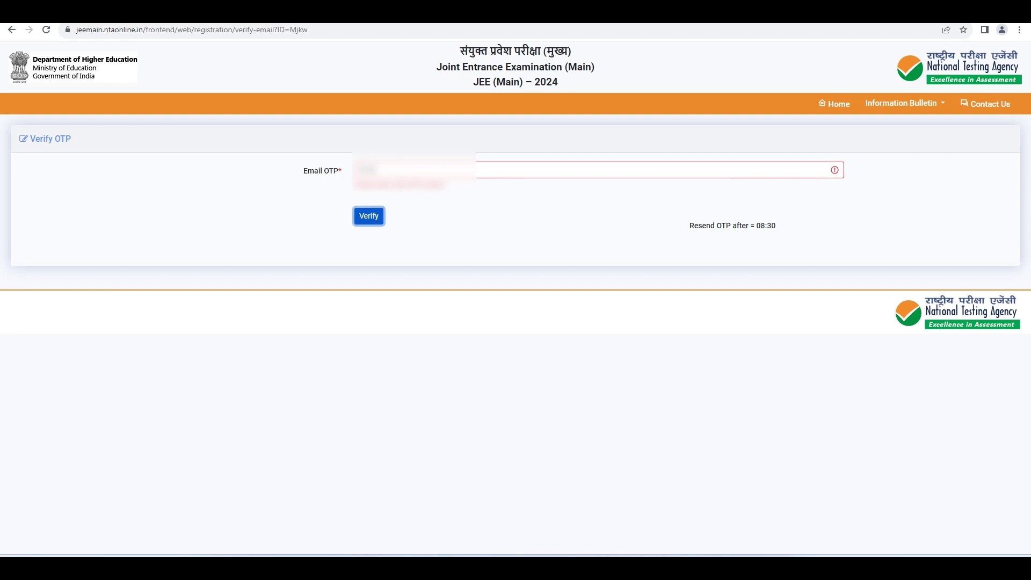
key("Return")
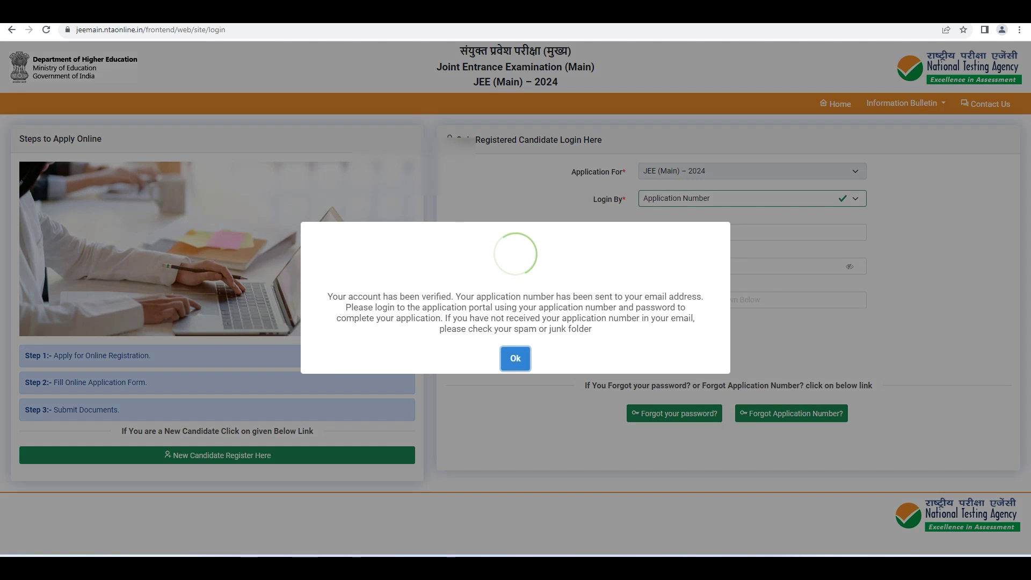
key("Return")
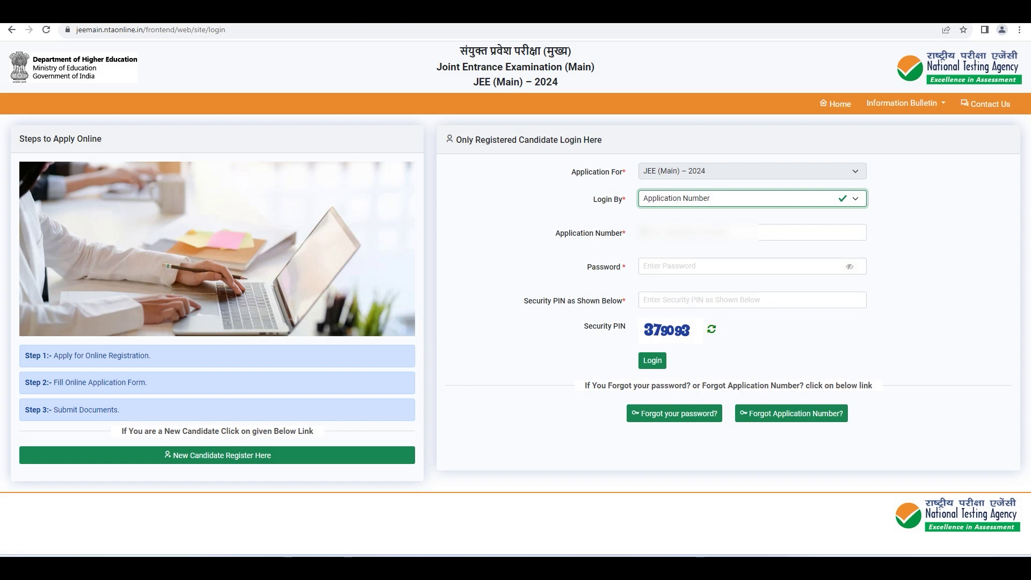
Log in with the application number, password and security PIN
key("Tab")
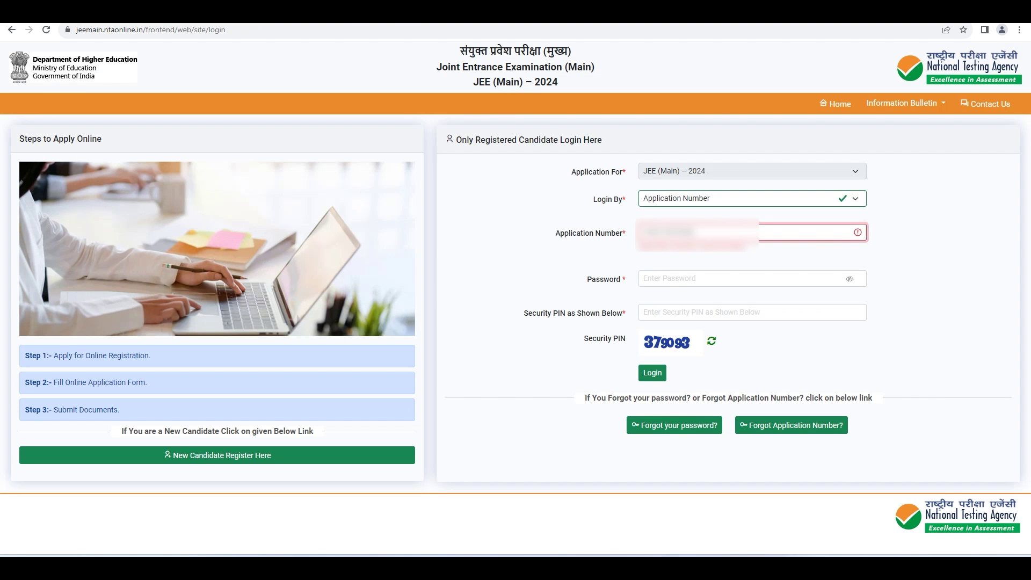
type("********")
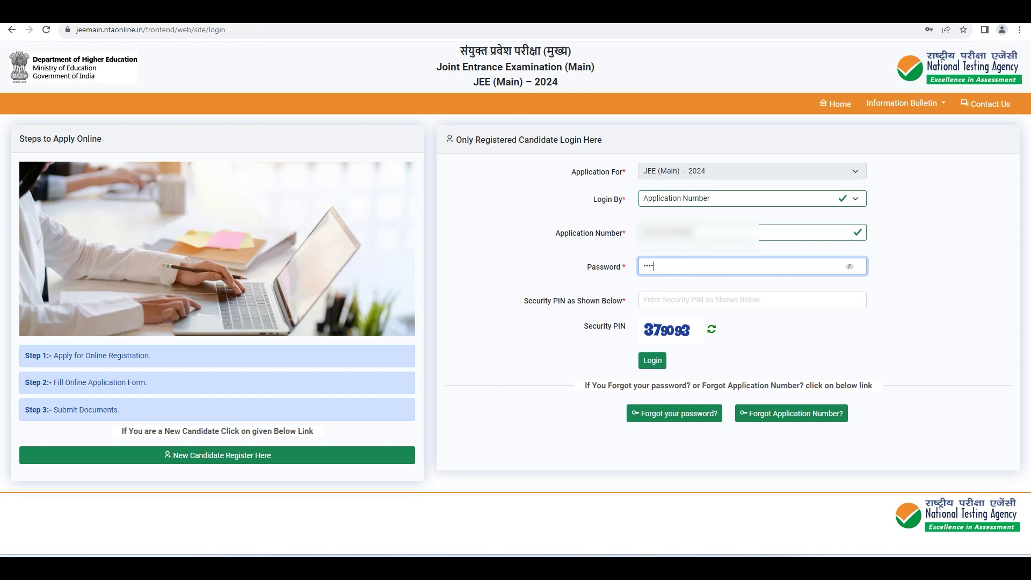
type("**")
key("Tab")
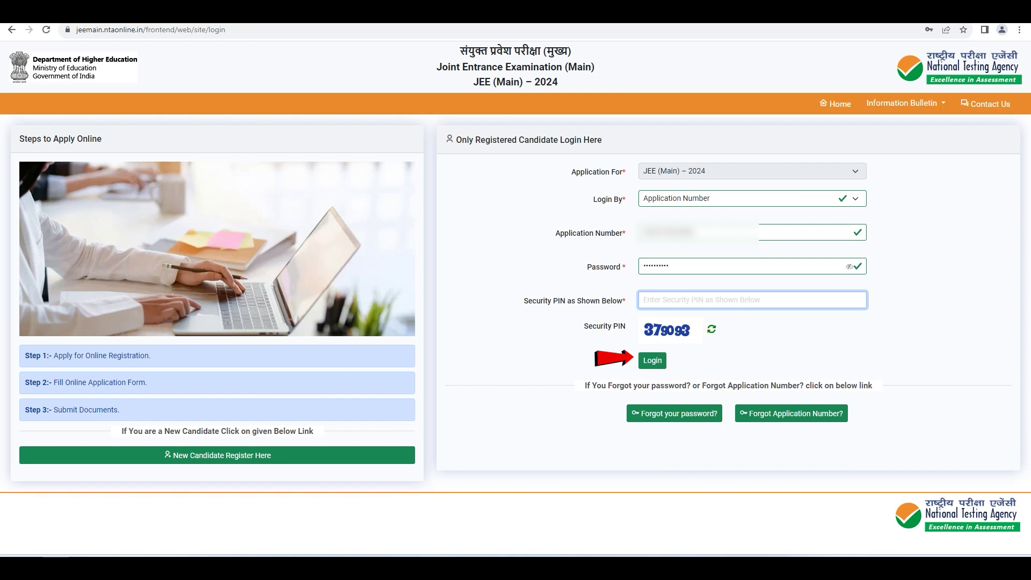
left_click(647, 360)
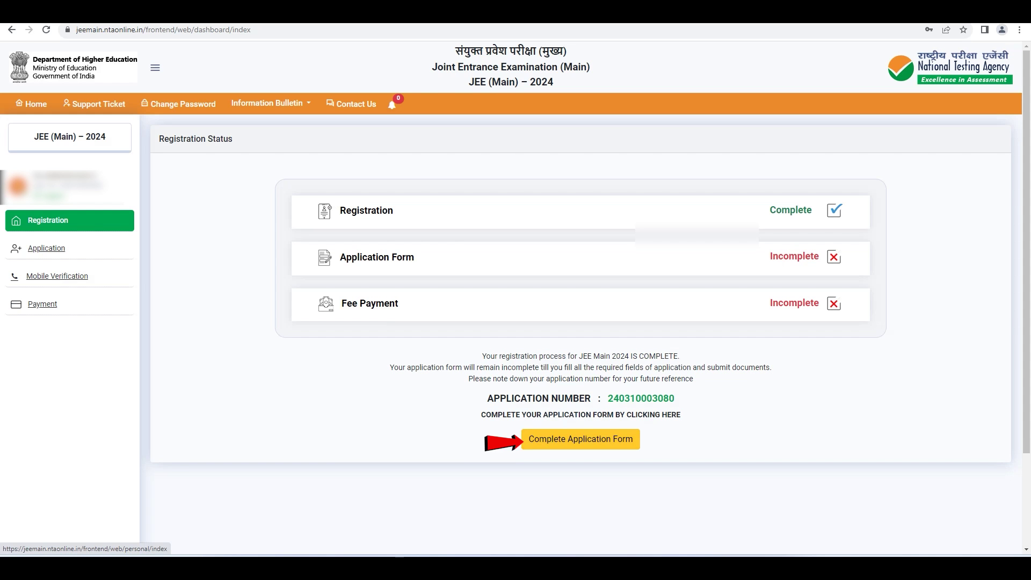
Open Complete Application Form to reach the prefilled Personal Detail page
left_click(523, 440)
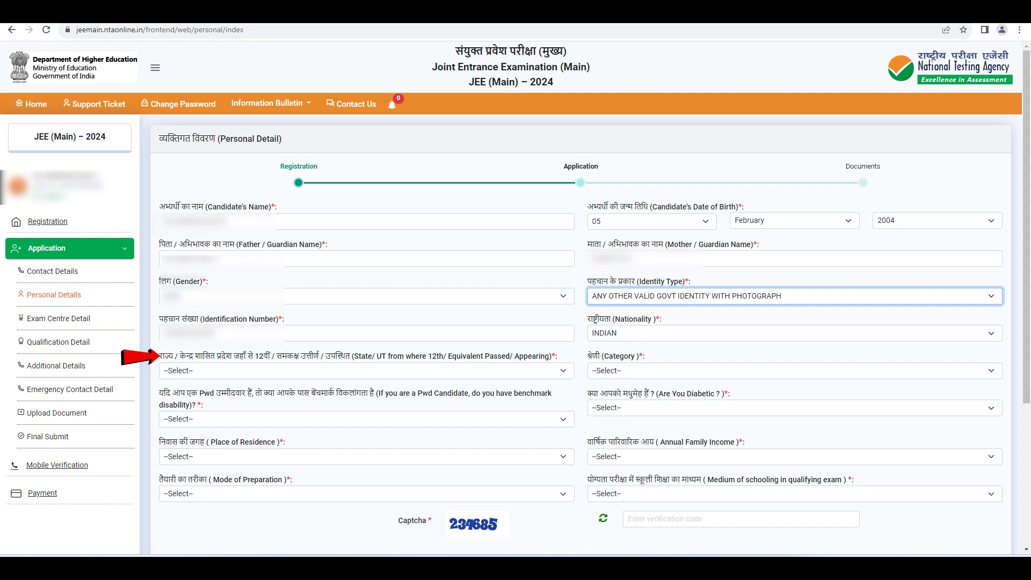
Set the 12th-passed State/UT to TAMILNADU
left_click(360, 370)
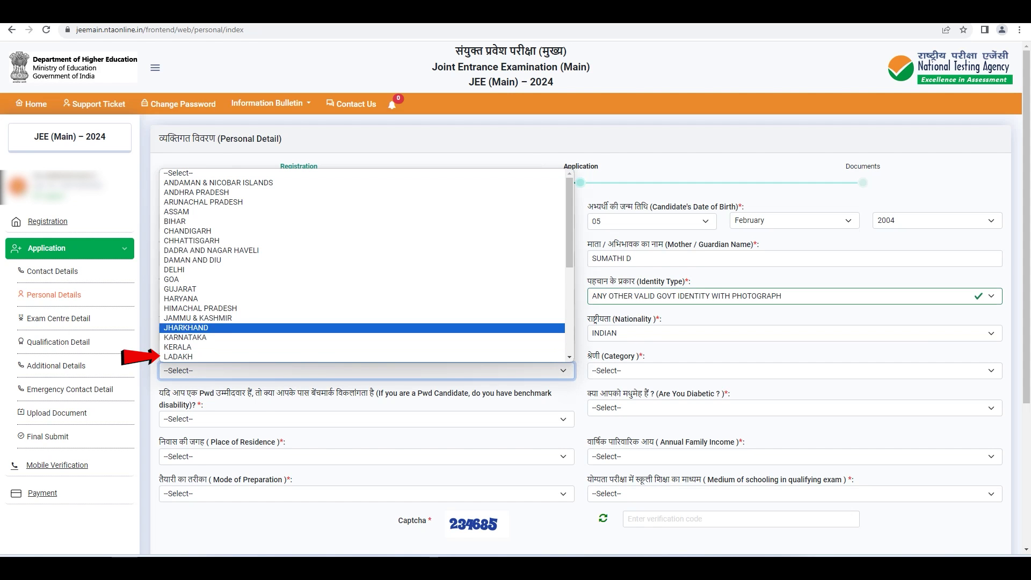
key("Escape")
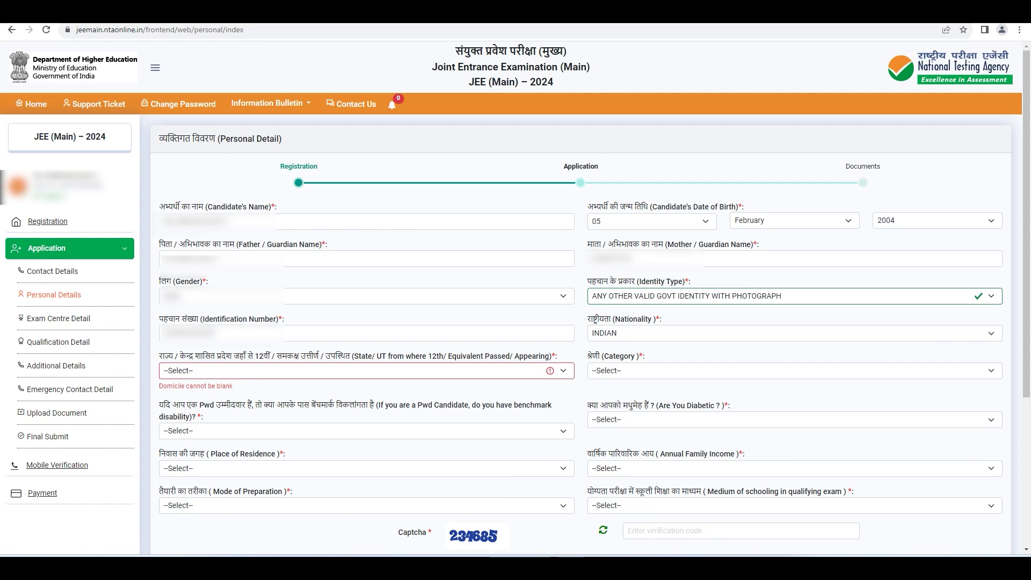
key("alt+Down")
key("t")
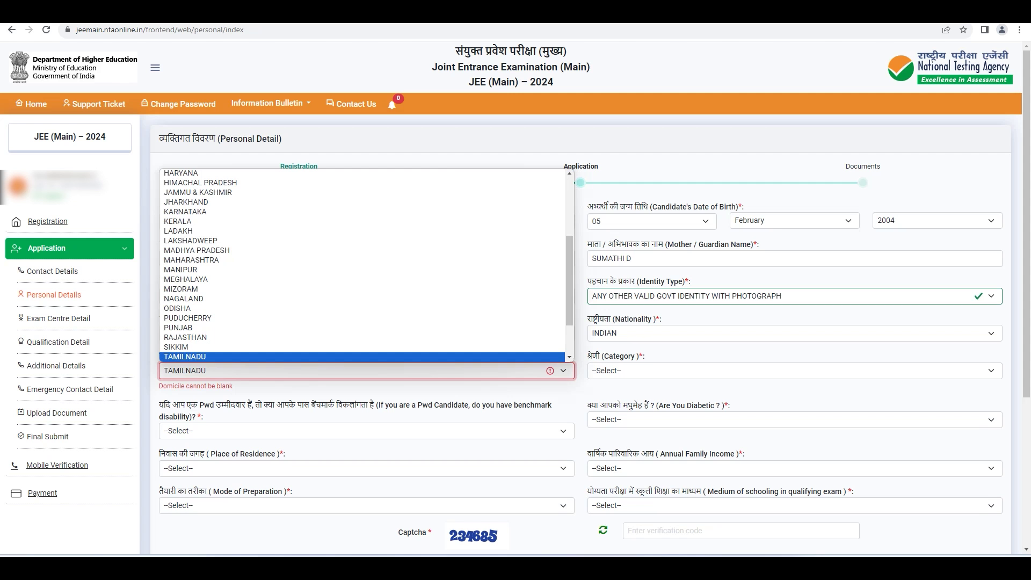
key("Return")
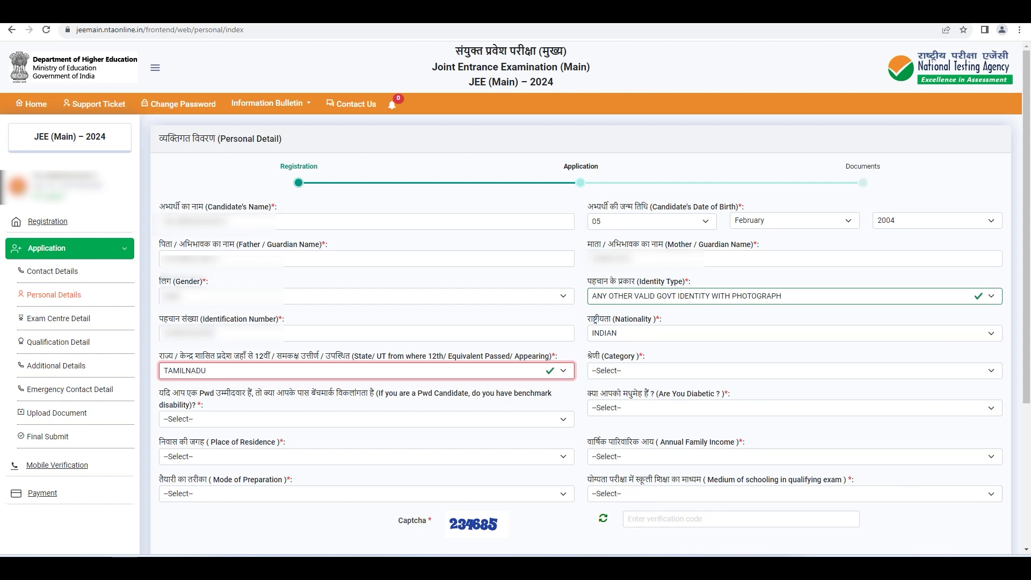
Choose OBC-(NCL) As Per Central List as the category
key("Tab")
key("alt+Down")
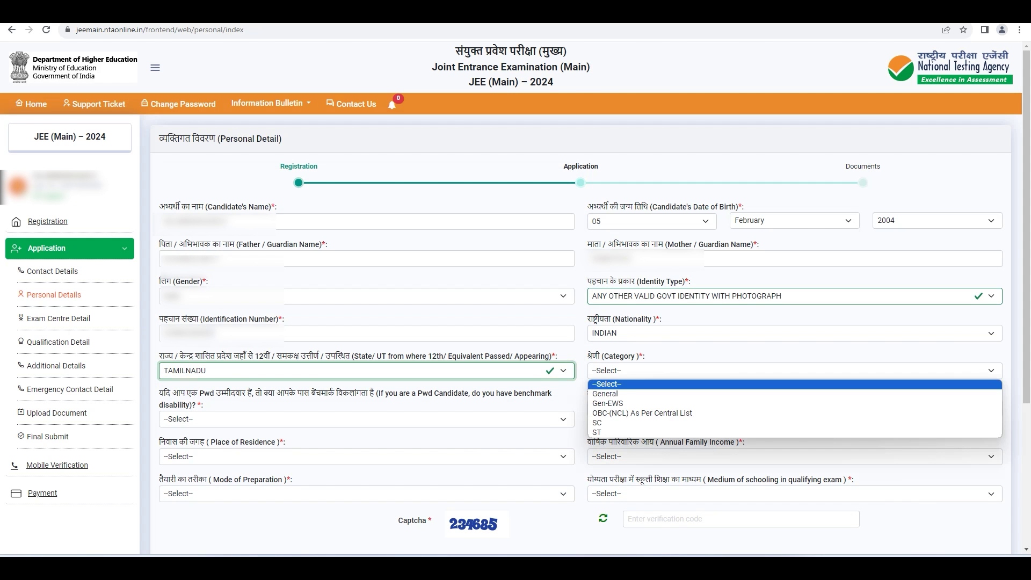
key("Down")
key("Down")
key("Down")
key("Down")
key("Down")
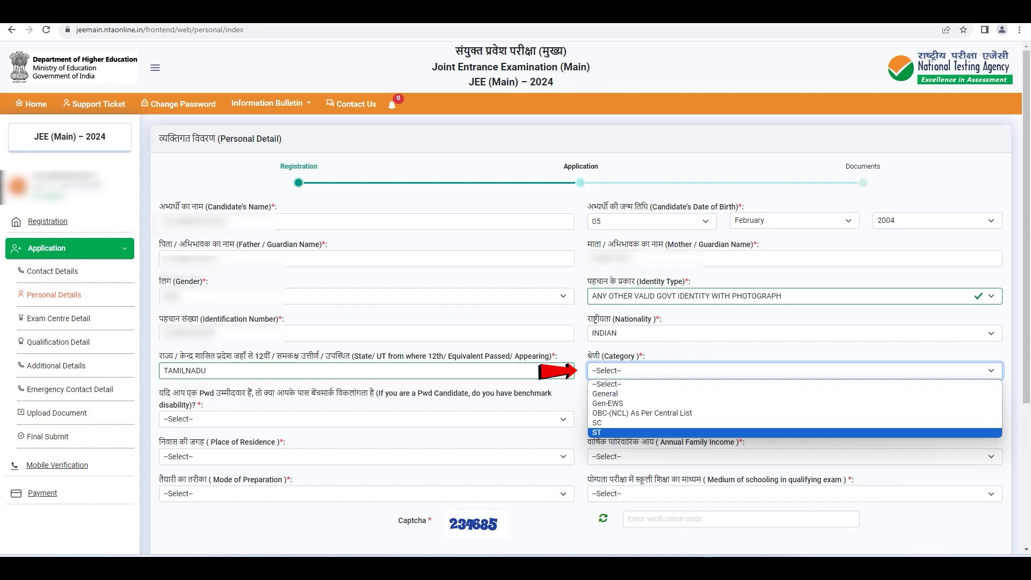
key("Up")
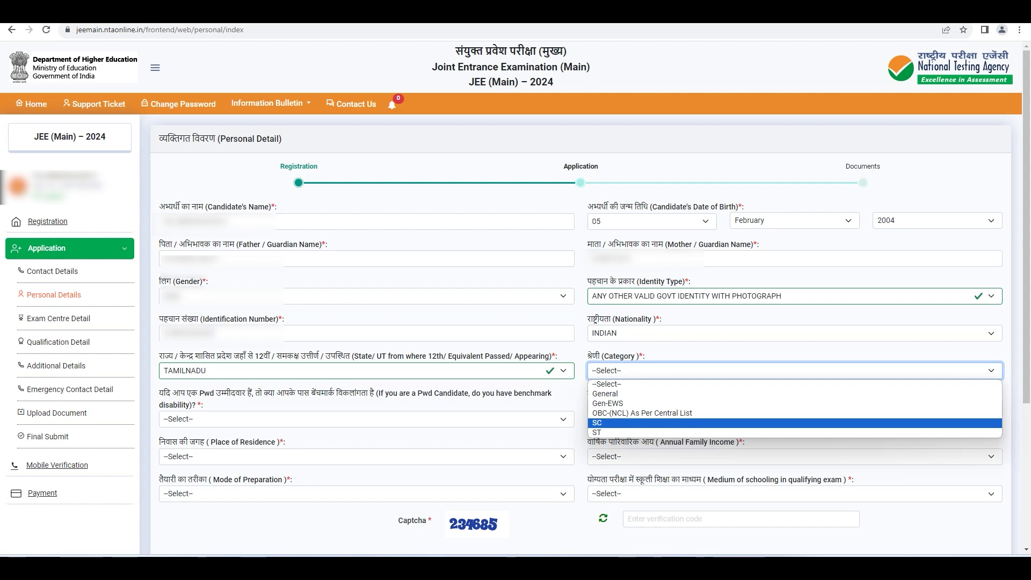
key("Up")
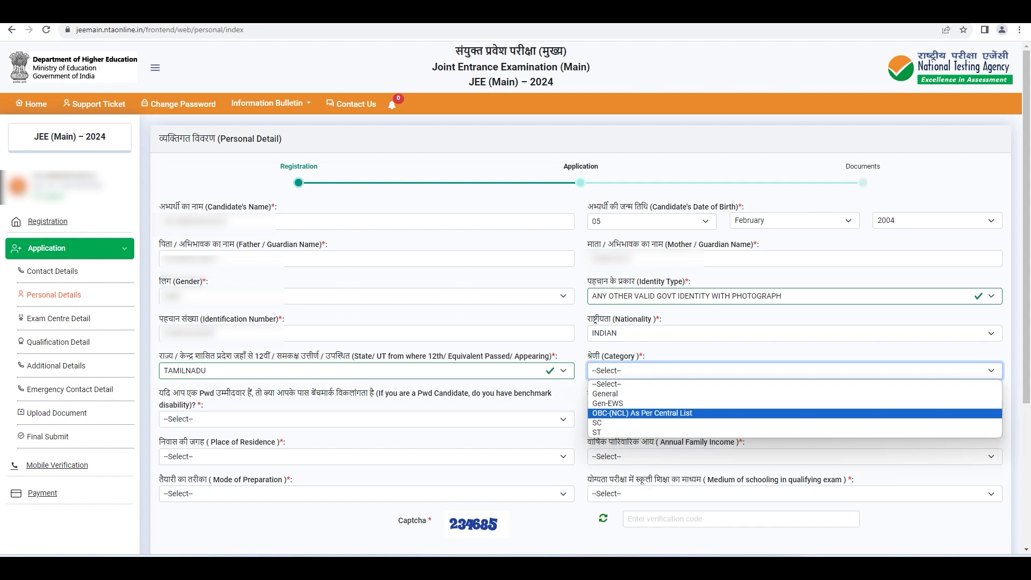
key("Return")
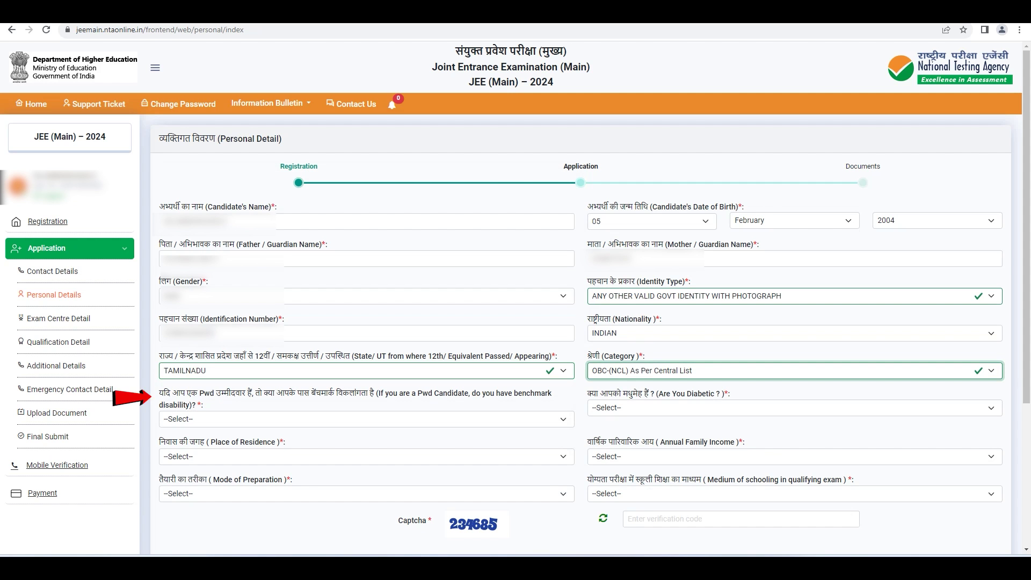
Answer No to the PwD benchmark-disability question
key("Tab")
key("space")
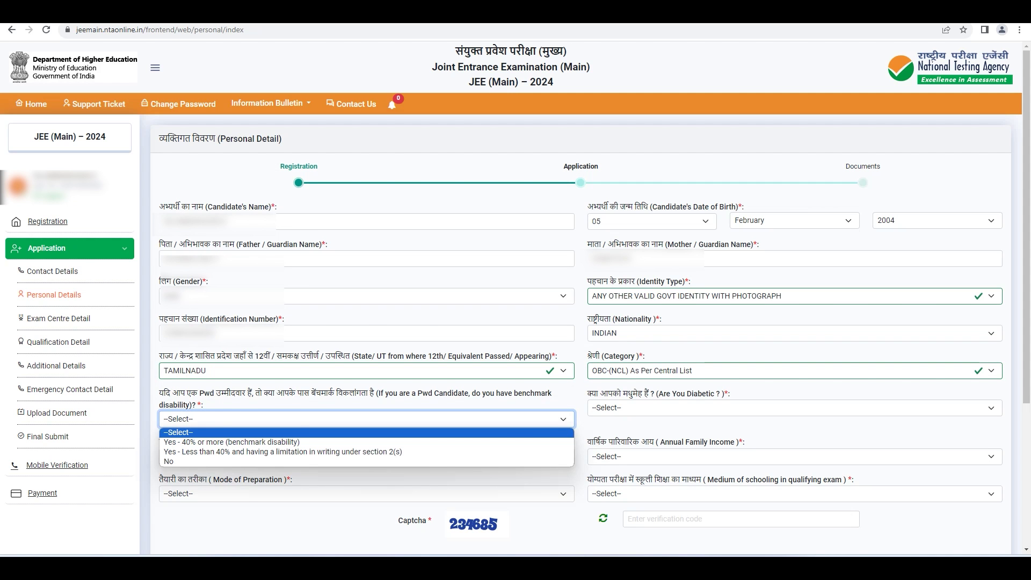
key("Down")
key("Down")
key("Down")
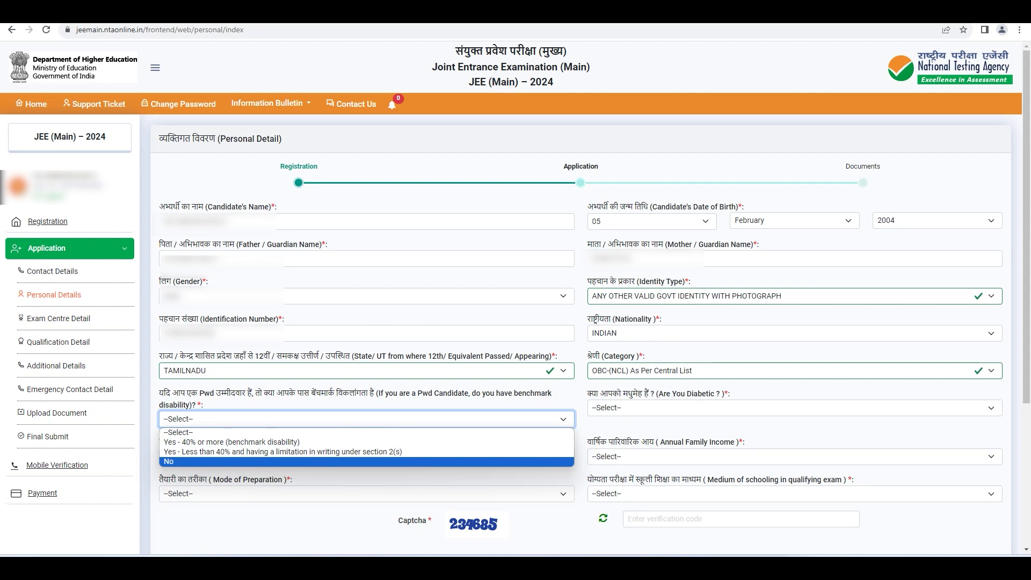
key("Return")
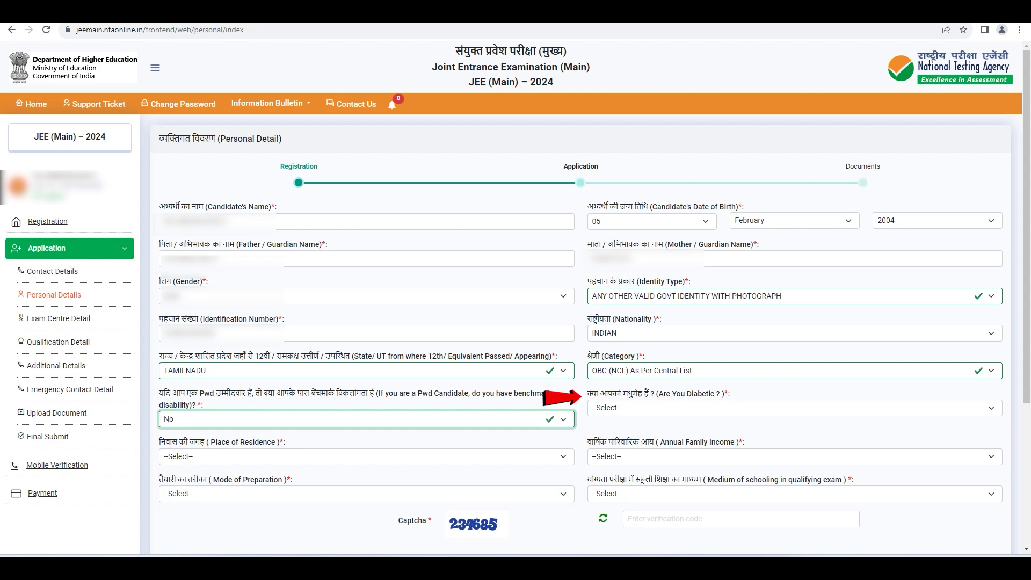
Answer No to the Diabetic question
key("Tab")
key("Down")
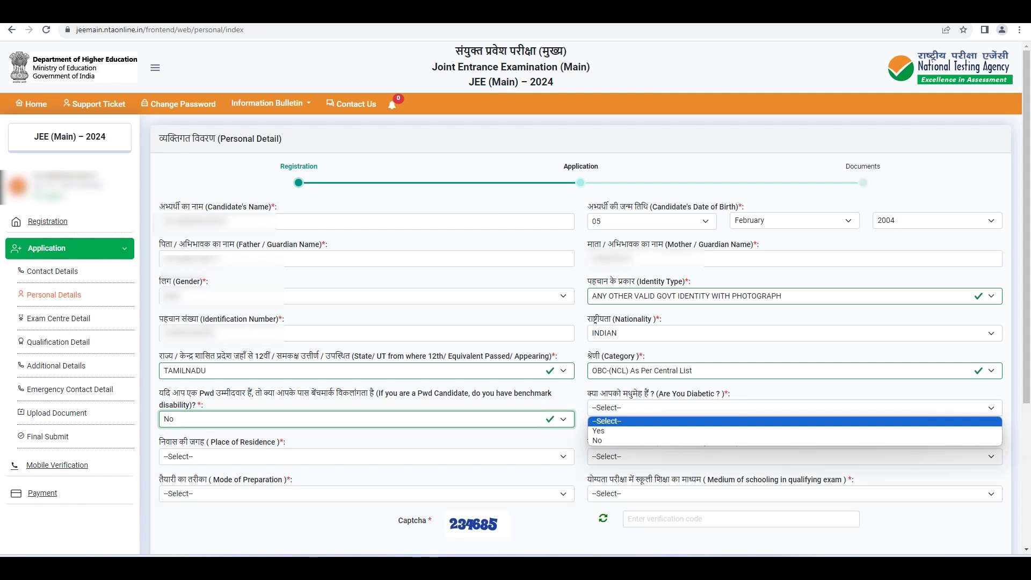
key("Down")
key("Down")
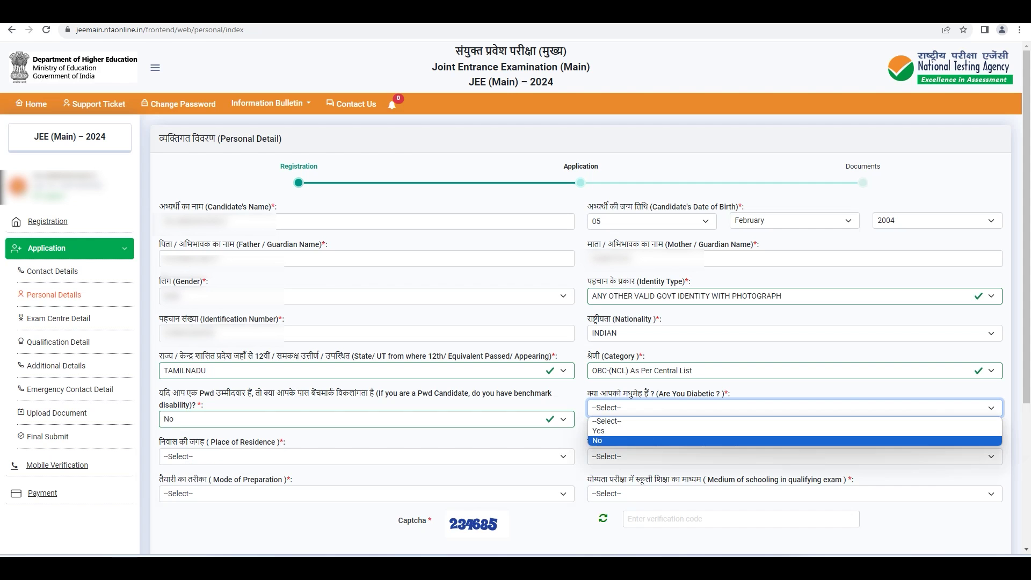
key("Return")
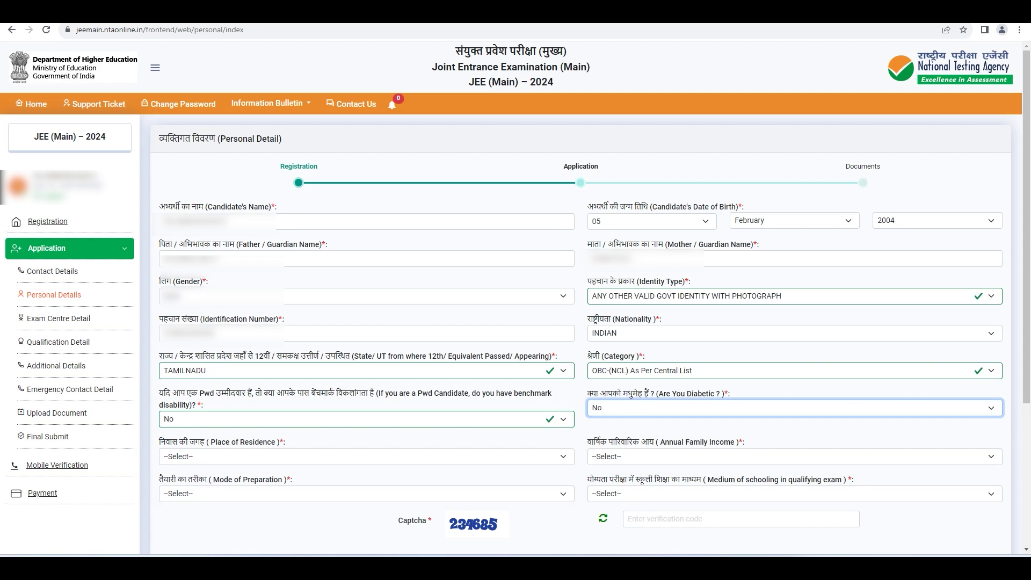
Set Place of Residence to Rural
key("Tab")
key("alt+Down")
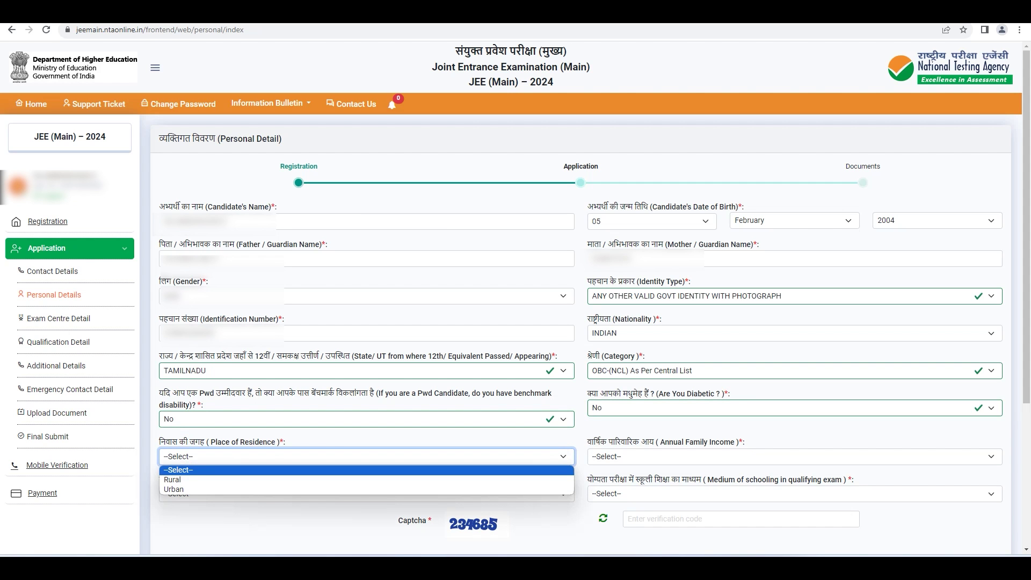
key("Down")
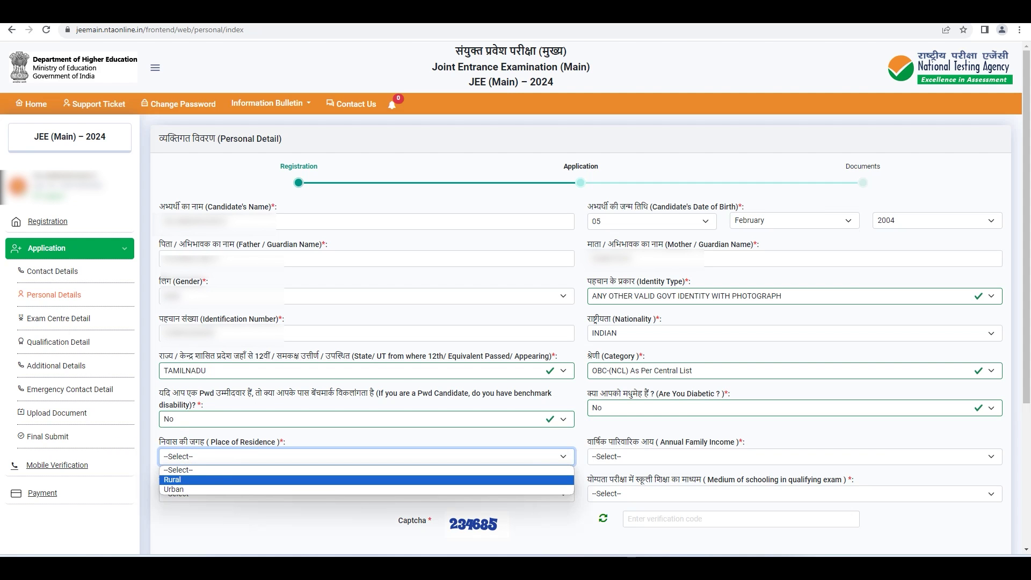
key("Return")
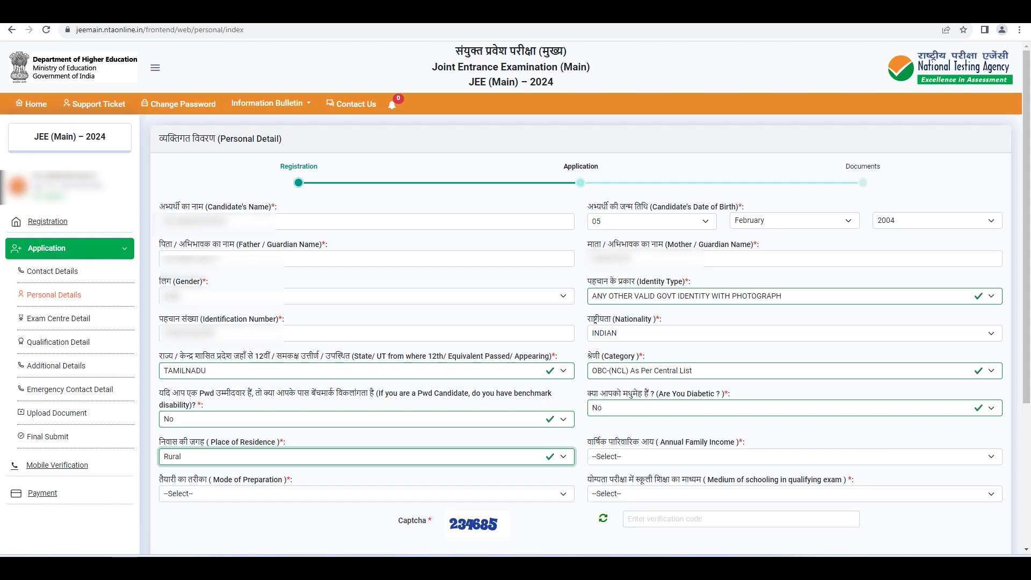
Set Annual Family Income to 0-100000
key("Tab")
key("alt+Down")
key("6")
key("Up")
key("Up")
key("Up")
key("Up")
key("Up")
key("Up")
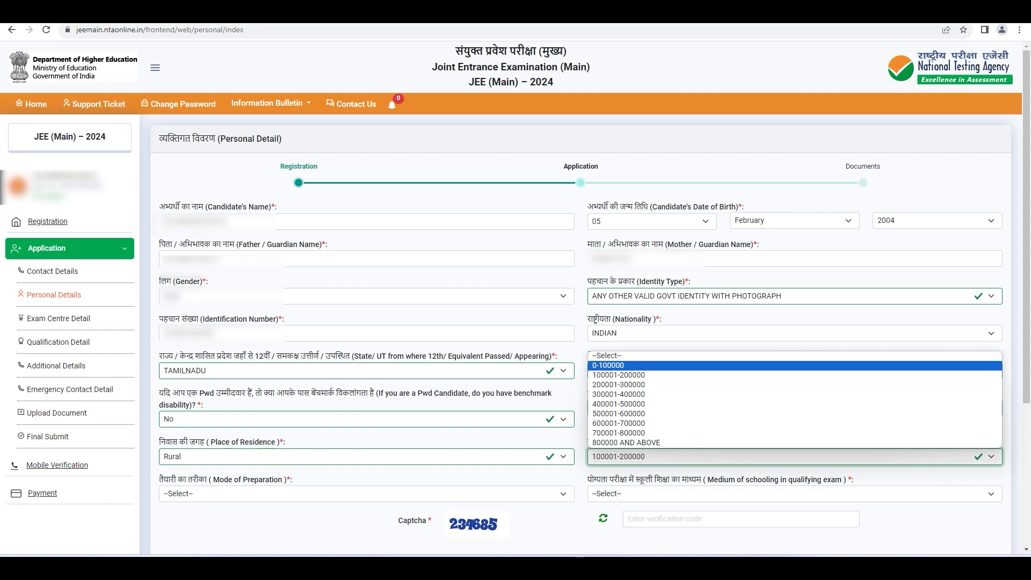
key("Return")
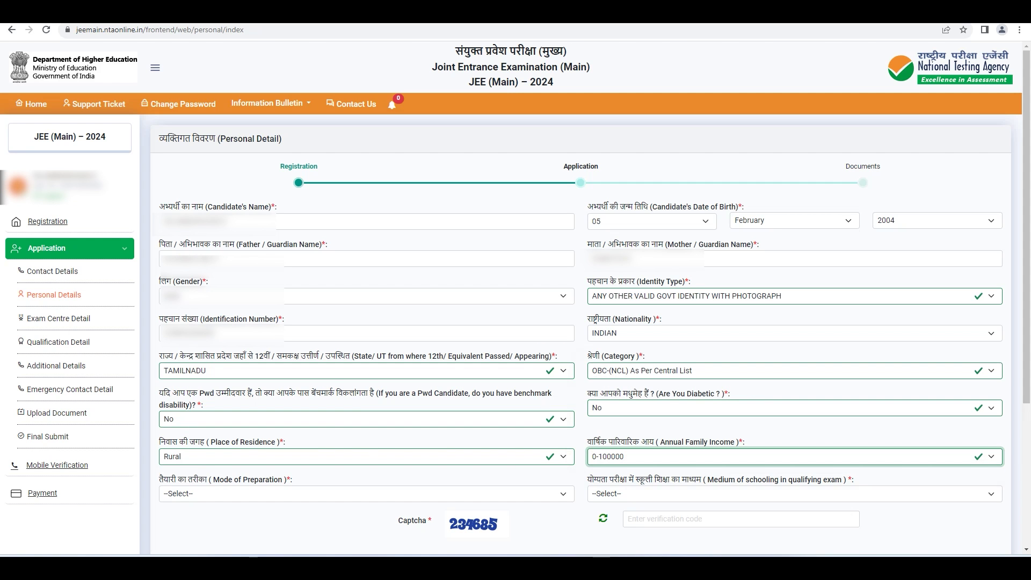
Select Self-Study as the mode of preparation
key("Tab")
key("alt+Down")
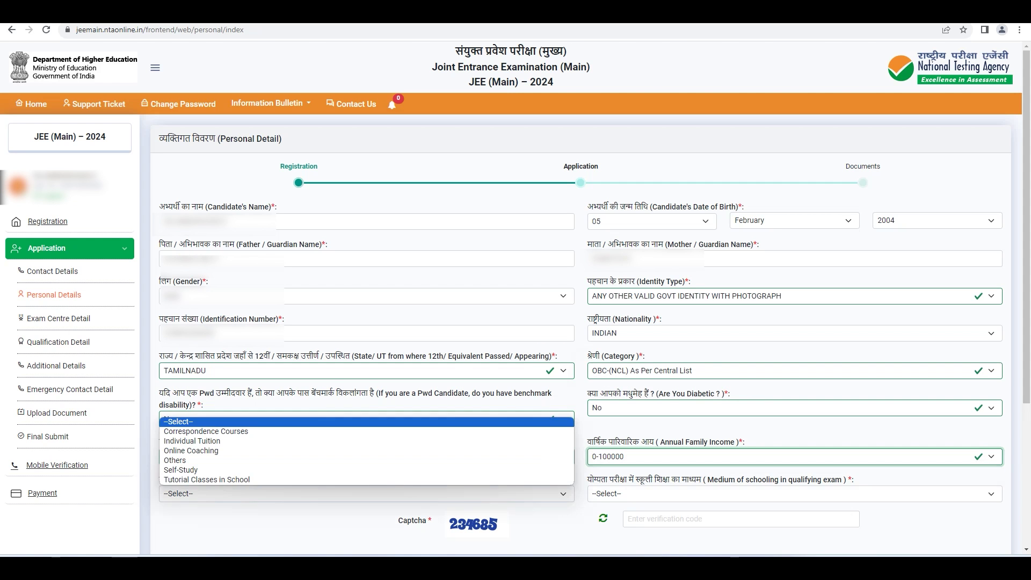
key("End")
key("Up")
key("Up")
key("Down")
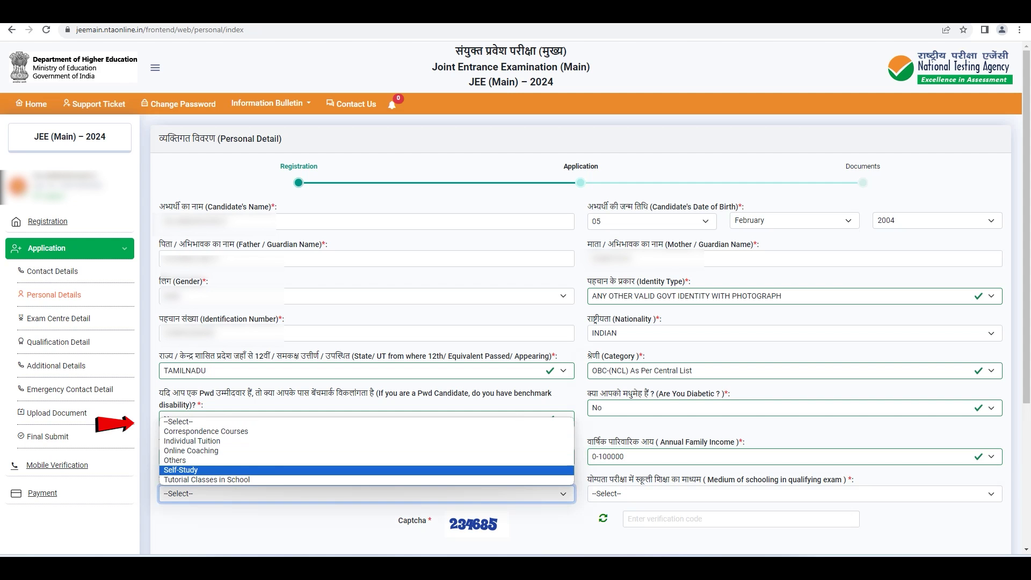
key("Down")
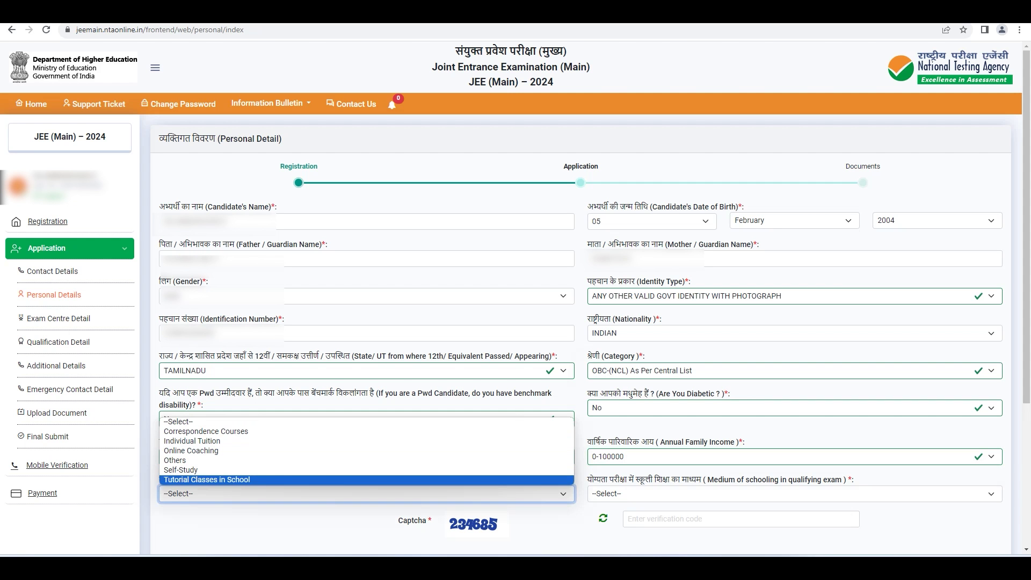
key("Escape")
key("alt+Down")
key("End")
key("Up")
key("Up")
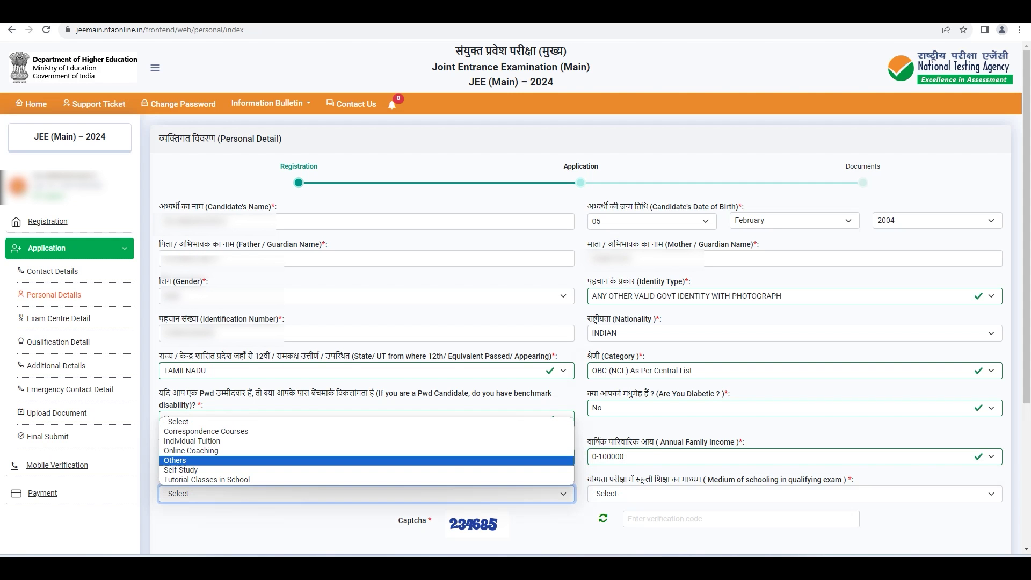
key("Down")
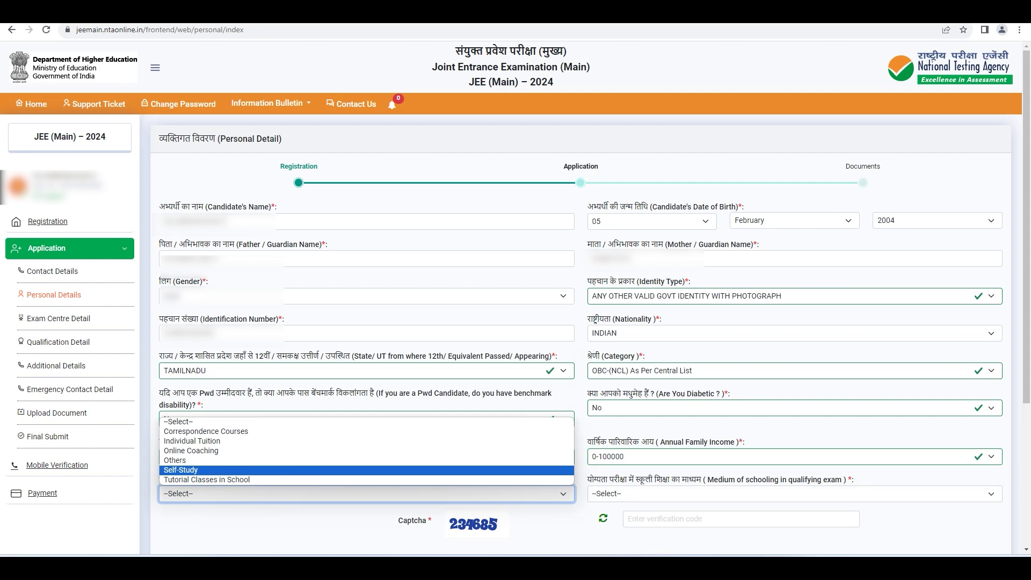
key("Down")
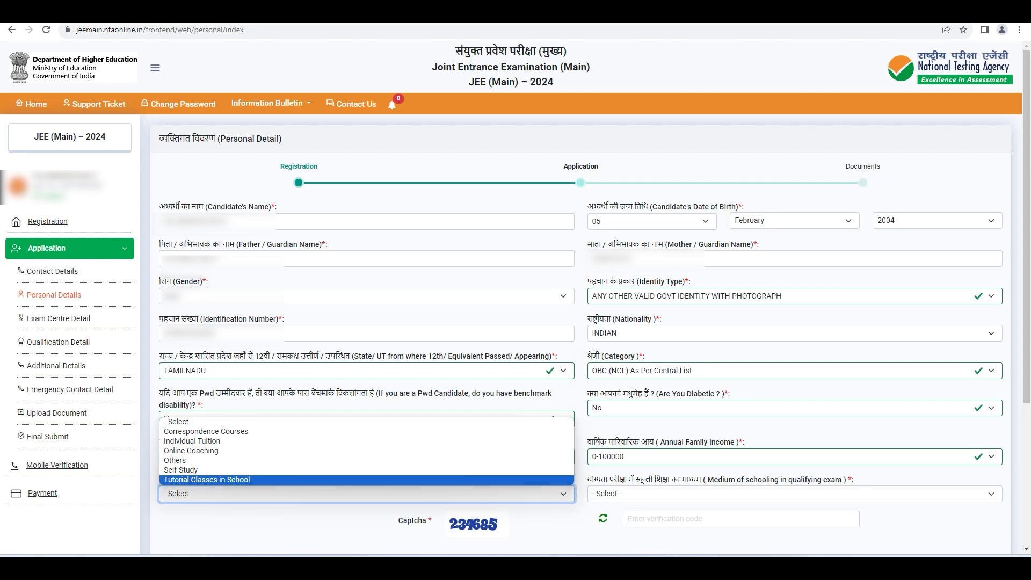
key("Up")
Confirm Self-Study and set the schooling medium to English
key("Return")
key("Tab")
key("alt+Down")
key("Up")
key("Up")
key("Up")
key("Up")
key("Up")
key("Up")
key("Up")
key("Up")
key("Up")
key("Up")
key("Up")
key("Up")
key("Up")
key("Up")
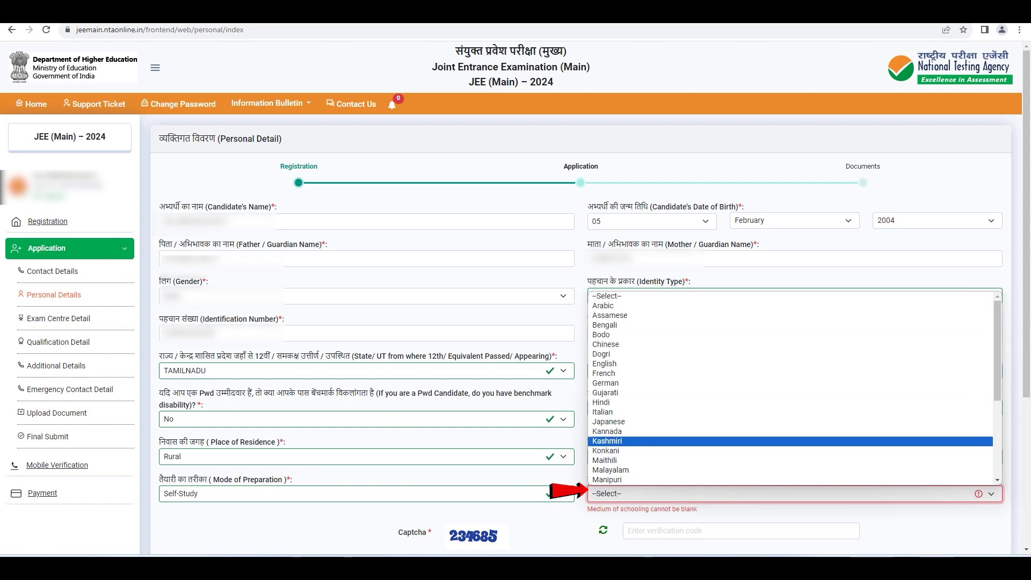
key("Down")
key("Down")
key("Down")
key("Down")
key("Down")
key("Down")
key("Down")
key("Up")
key("Up")
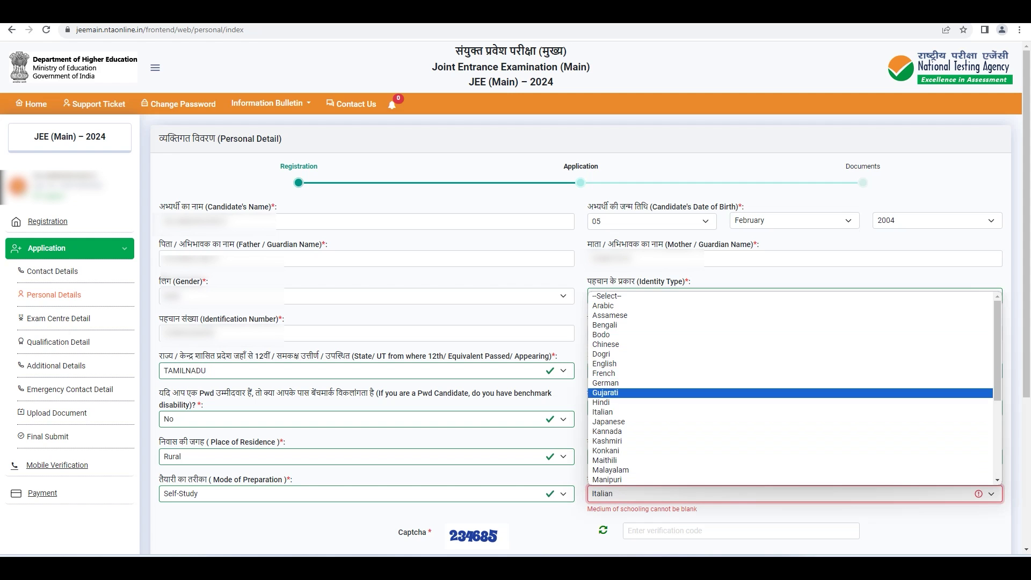
key("Down")
key("Down")
key("Down")
key("Up")
scroll(792, 387, "down", 3)
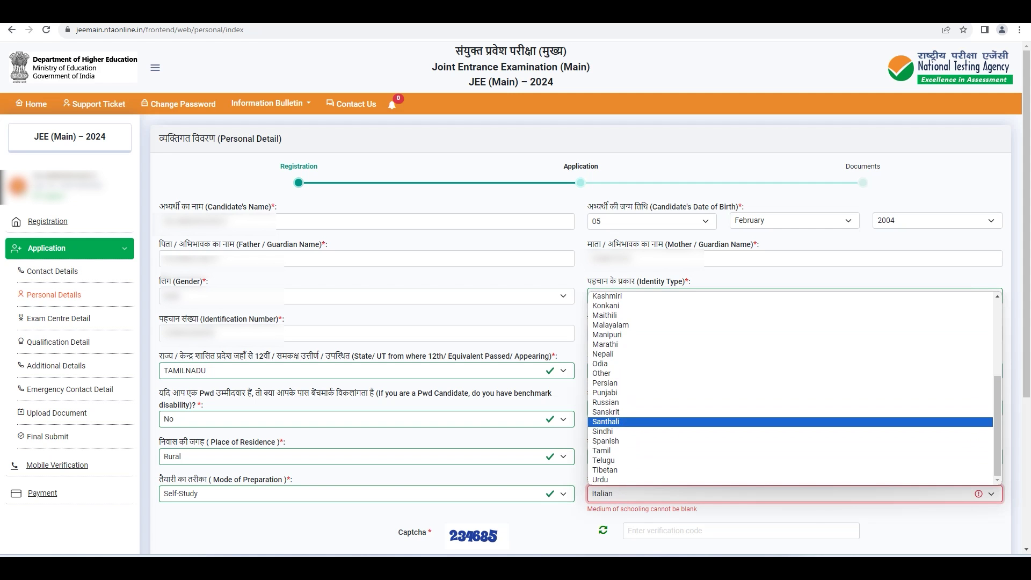
left_click(605, 451)
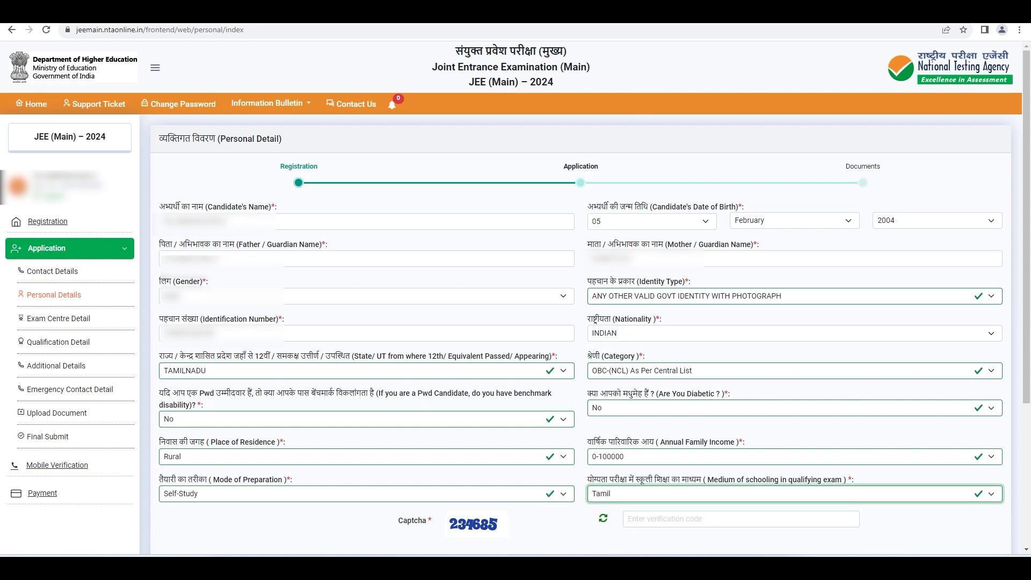
scroll(516, 301, "down", 4)
key("e")
Enter the captcha code, accept the declaration and save the personal details
key("Tab")
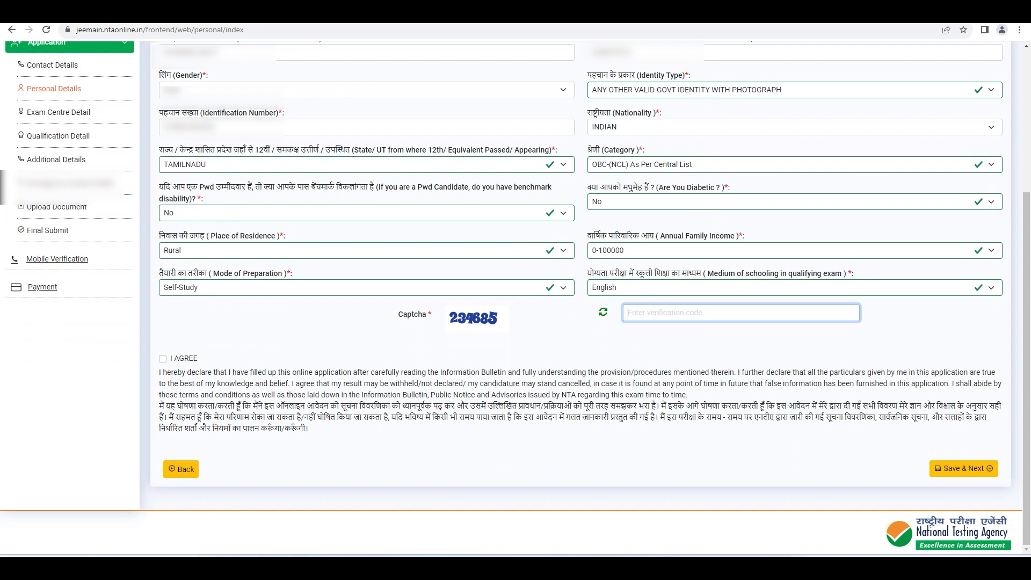
type("23")
type("685")
left_click(163, 359)
left_click(964, 469)
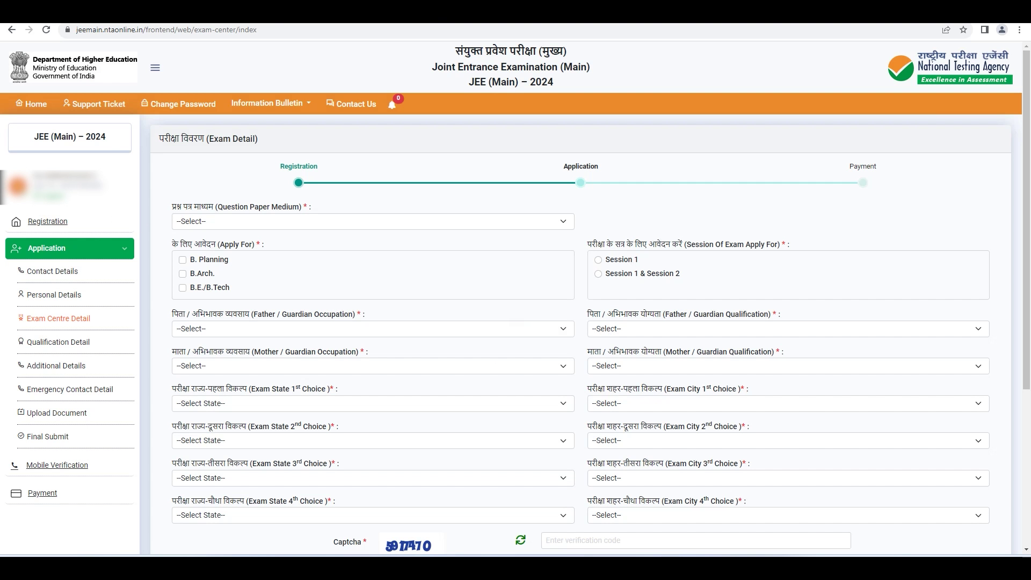
Set the question paper medium to English
left_click(371, 221)
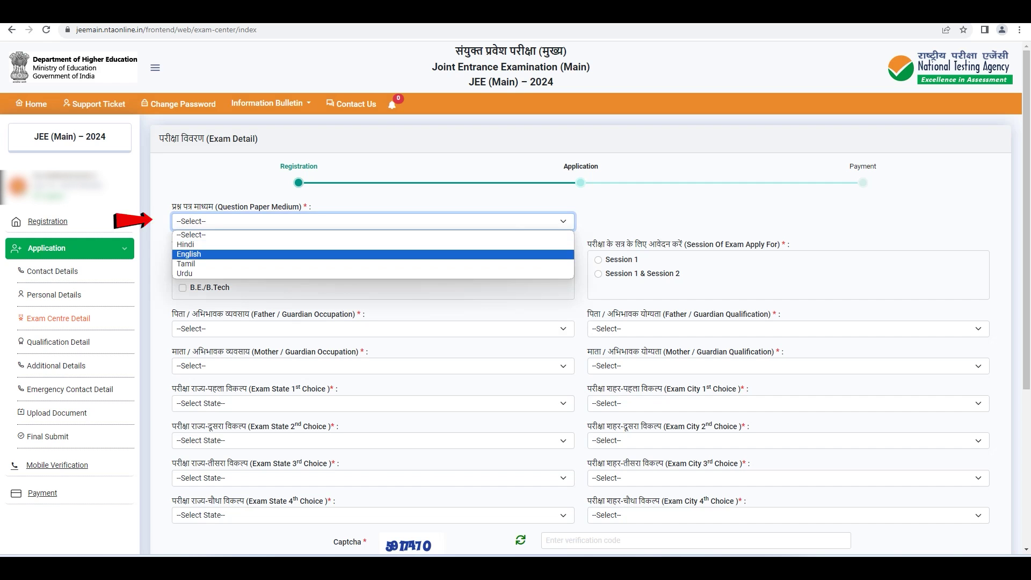
key("Return")
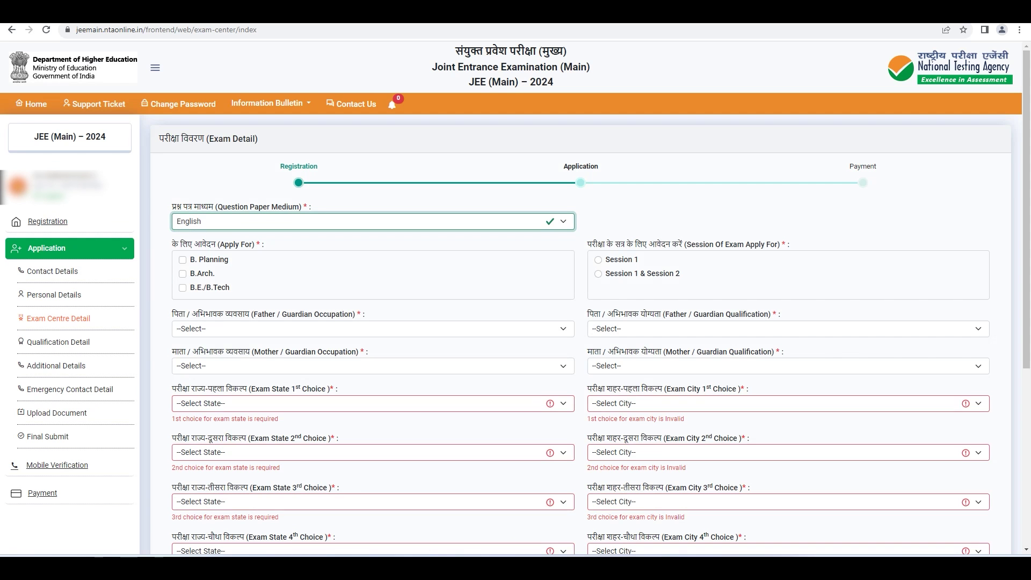
key("space")
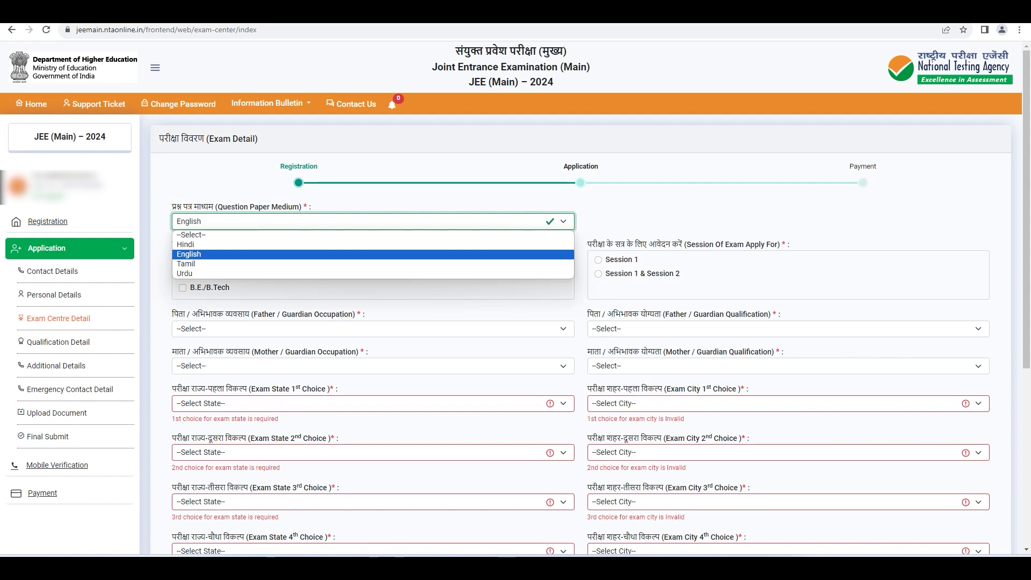
key("Up")
key("Up")
key("Down")
key("Down")
key("Return")
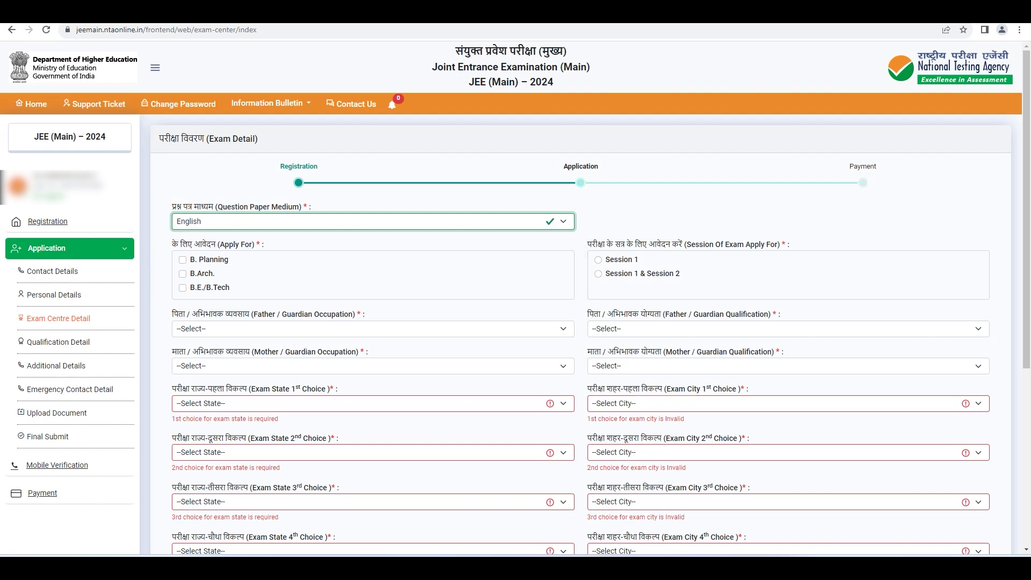
Apply for B.E./B.Tech only, in Session 1
left_click(183, 287)
key("shift+Tab")
key("shift+Tab")
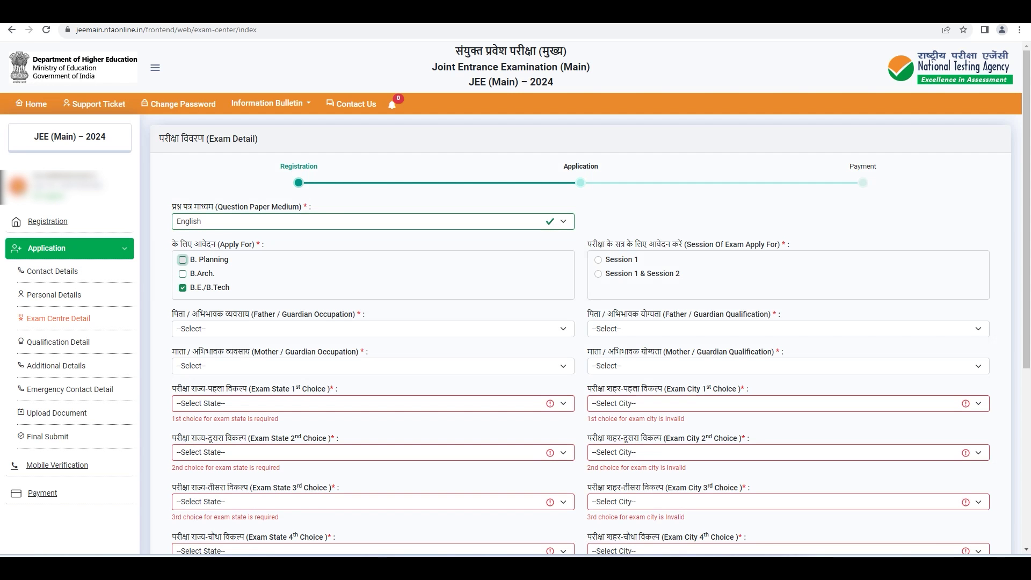
key("space")
key("Tab")
key("space")
key("Tab")
key("space")
key("shift+Tab")
key("space")
key("shift+Tab")
key("space")
key("Tab")
key("Tab")
key("space")
key("Tab")
key("space")
Set the father's occupation to Others and qualification to Illiterate
scroll(585, 322, "down", 1)
key("Tab")
key("space")
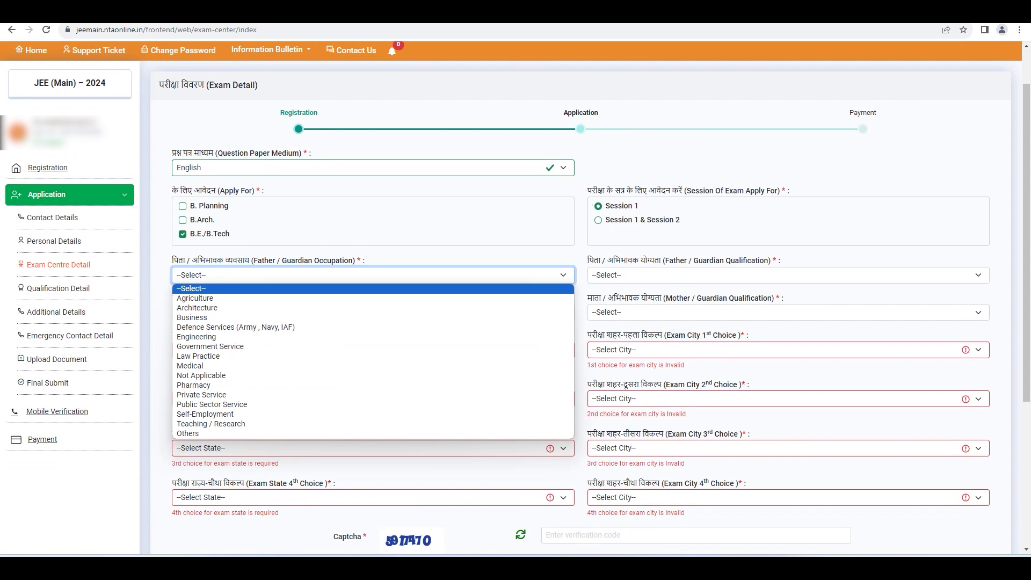
key("Down")
key("Down")
key("s")
key("o")
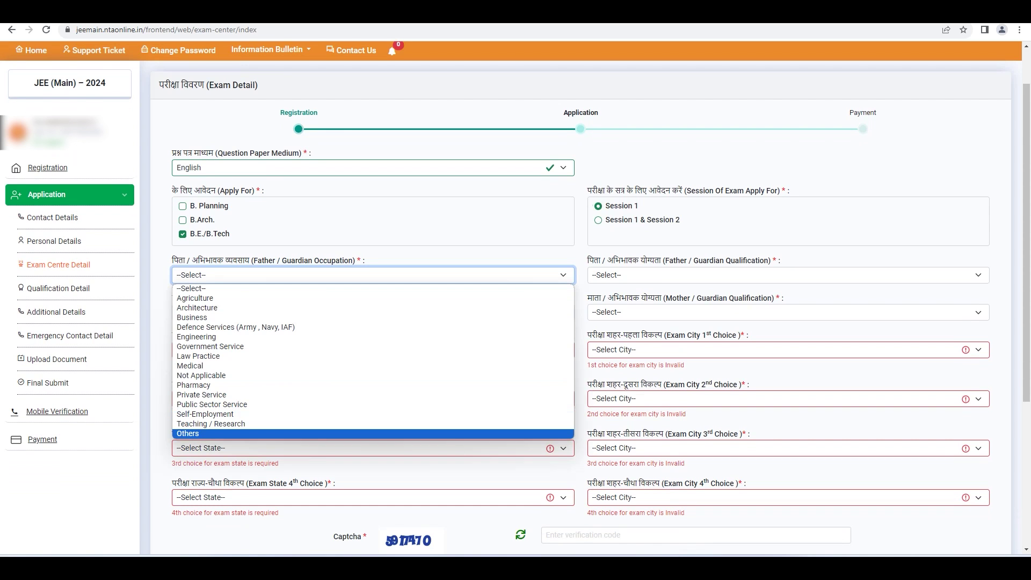
key("Return")
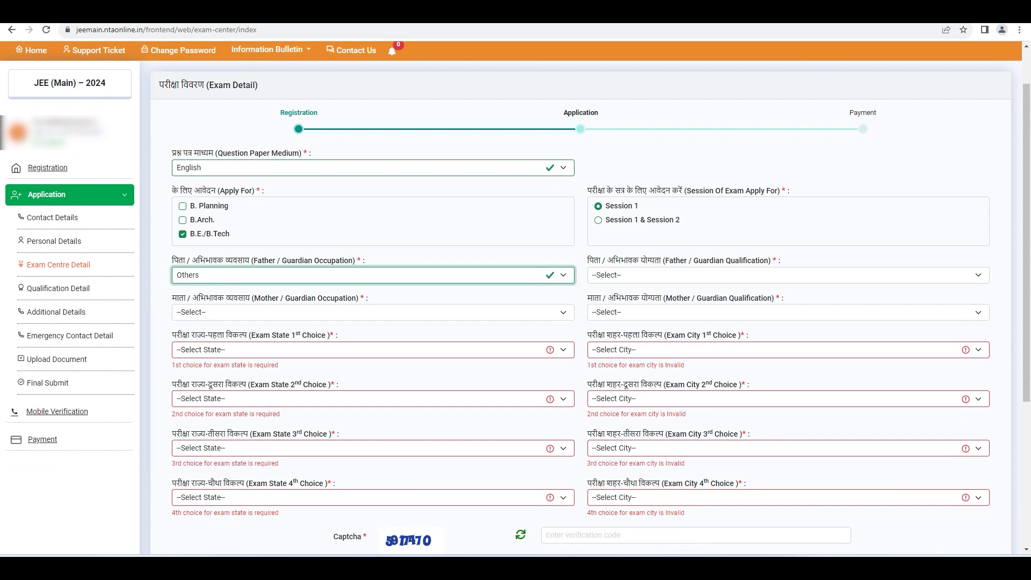
key("Tab")
key("alt+Down")
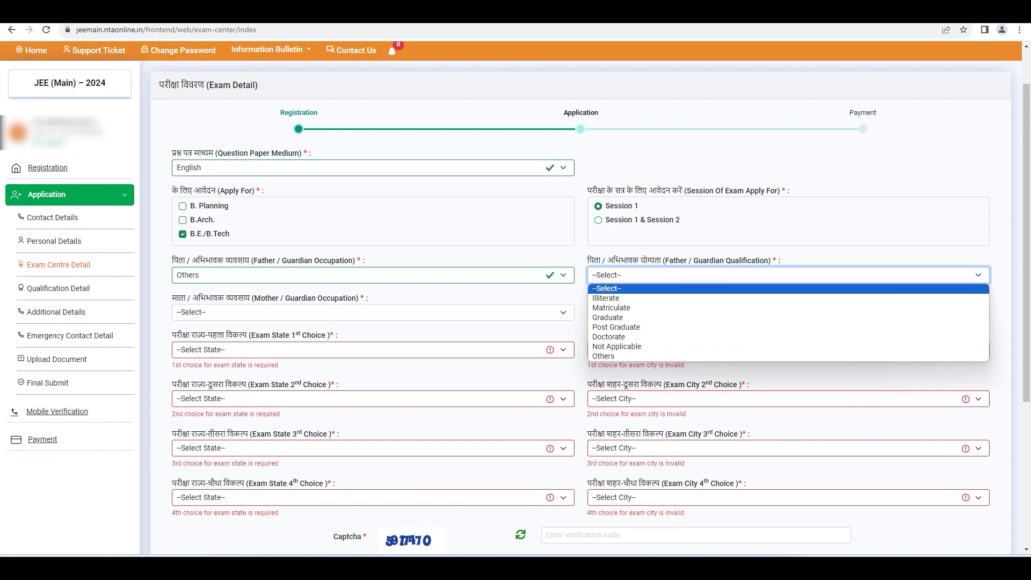
key("Down")
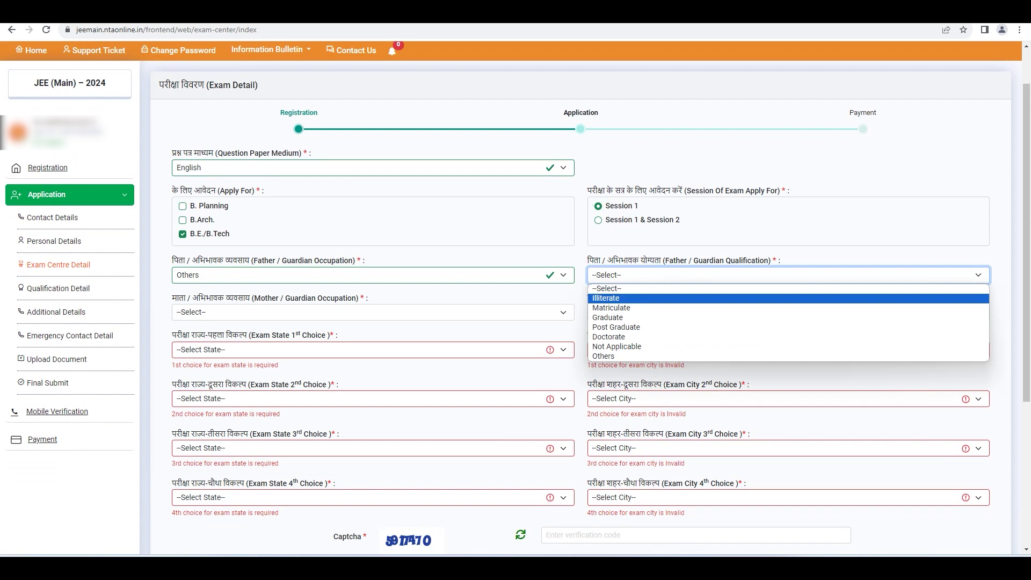
key("Return")
Set the mother's occupation to Others and qualification to Illiterate
key("Tab")
key("alt+Down")
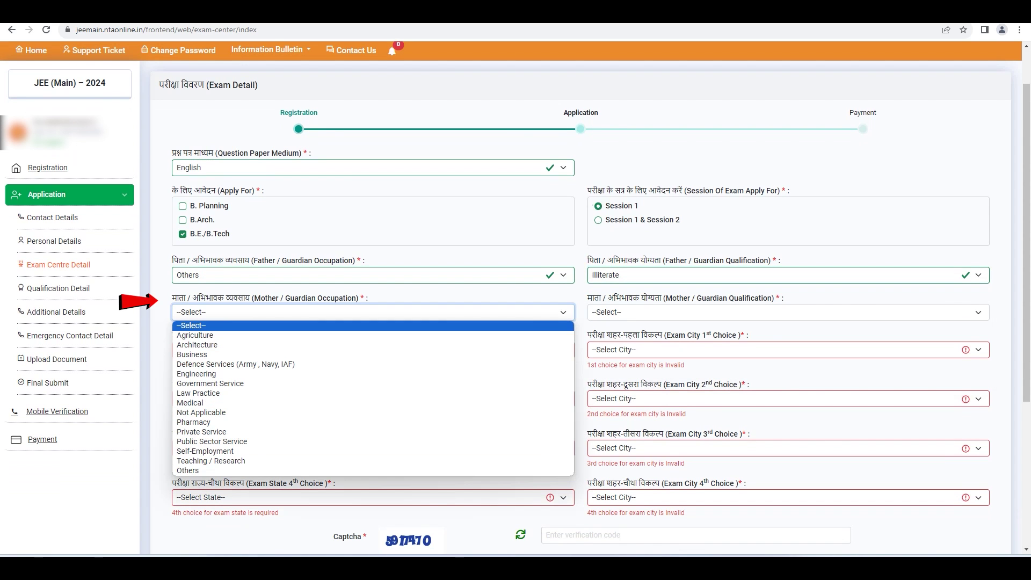
key("Down")
key("Down")
key("Down")
key("Down")
key("Down")
key("Down")
key("Down")
key("Down")
key("Down")
key("Down")
key("Down")
key("Down")
key("Down")
key("Down")
key("Down")
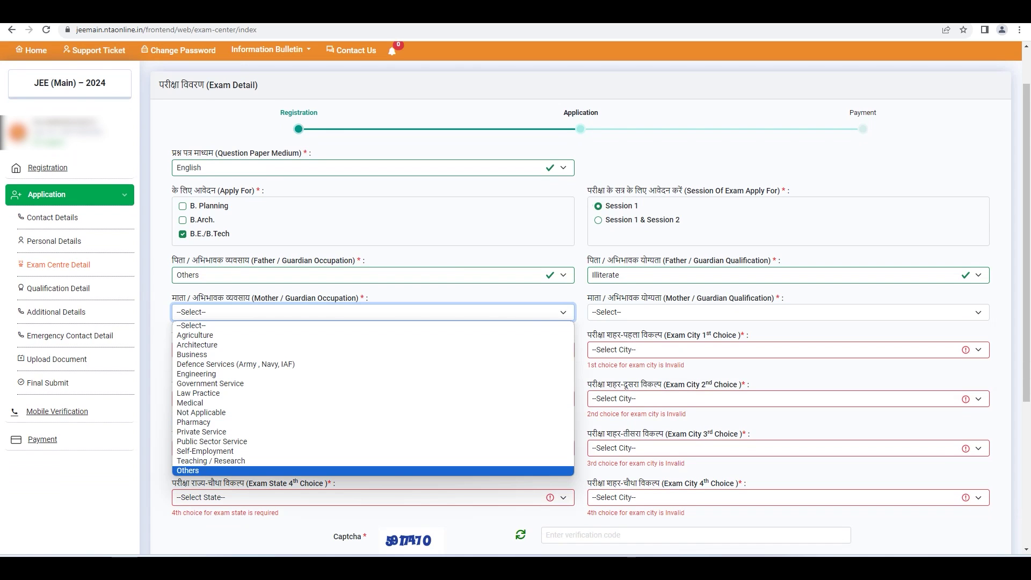
key("Return")
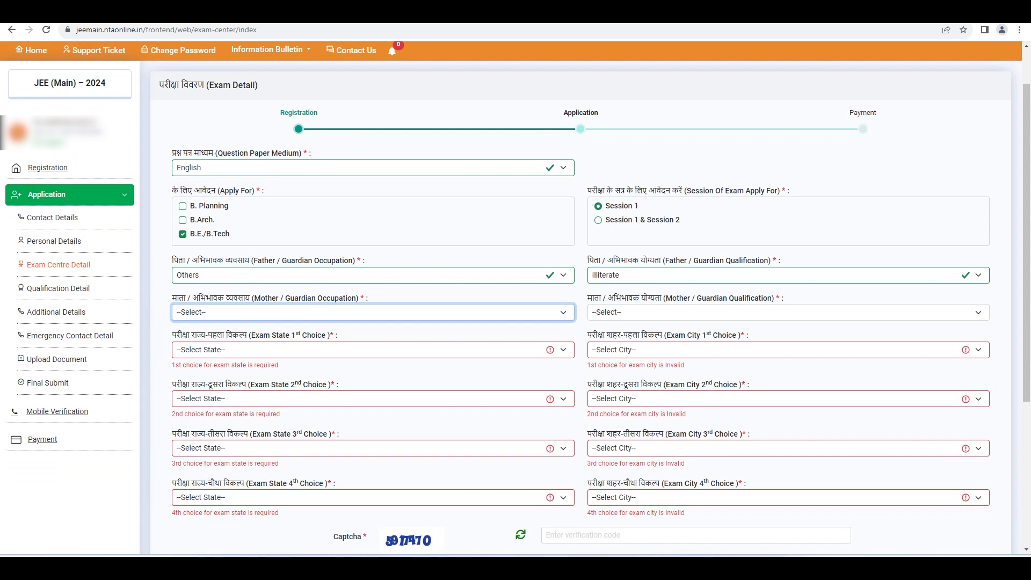
key("Tab")
key("alt+Down")
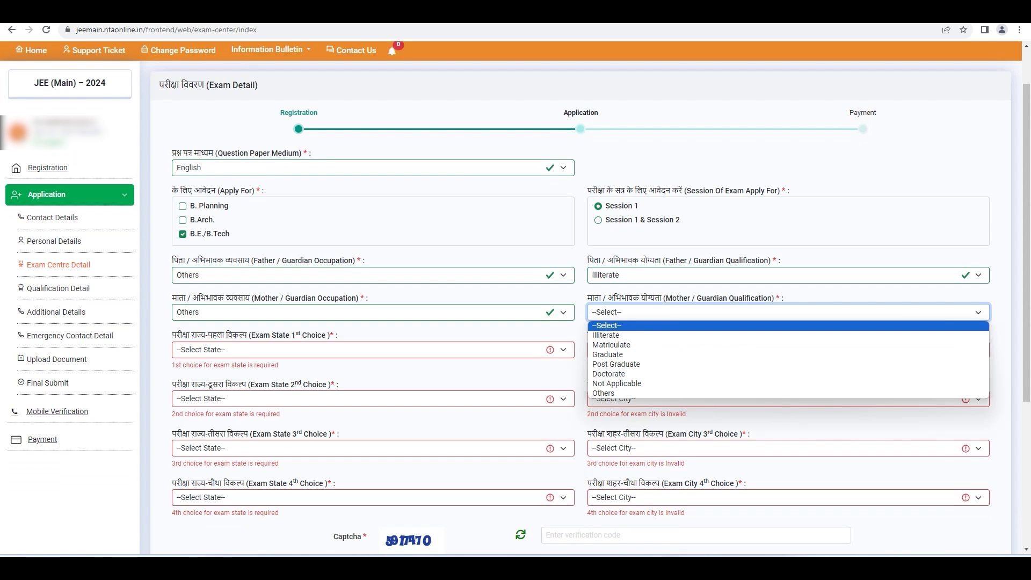
key("Down")
key("Return")
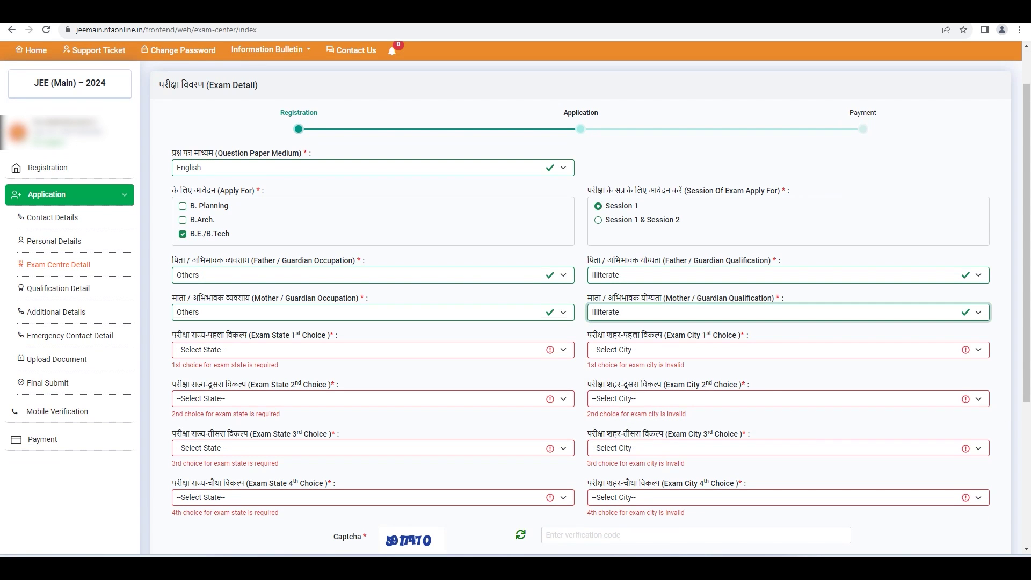
Choose TAMILNADU as the first-choice exam state
key("Tab")
key("alt+Down")
key("Return")
Choose CHENNAI as first exam city and TAMILNADU for exam states 2–4
key("Tab")
key("alt+Down")
key("Return")
key("Tab")
key("alt+Down")
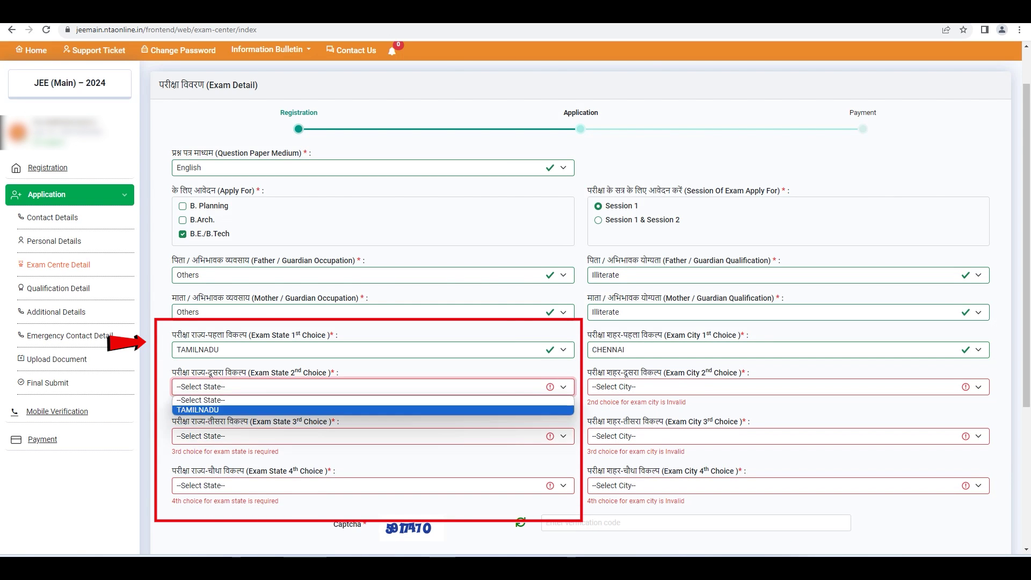
key("Return")
key("Tab")
key("alt+Down")
key("Return")
key("Tab")
key("alt+Down")
key("Return")
Set COIMBATORE as the second-choice exam city
key("alt+Down")
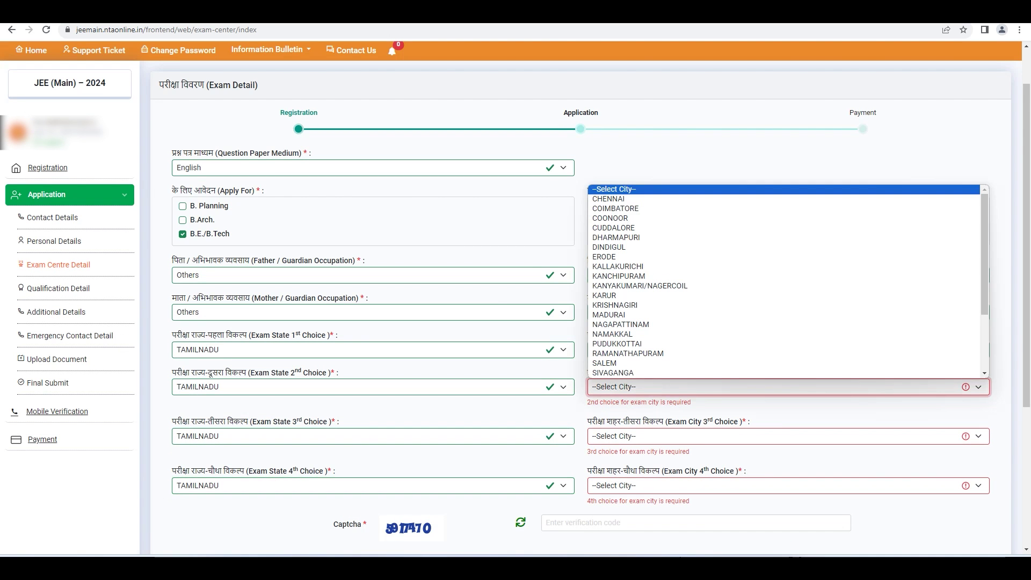
key("Down")
key("Down")
key("Down")
key("Down")
key("Down")
key("Down")
key("Down")
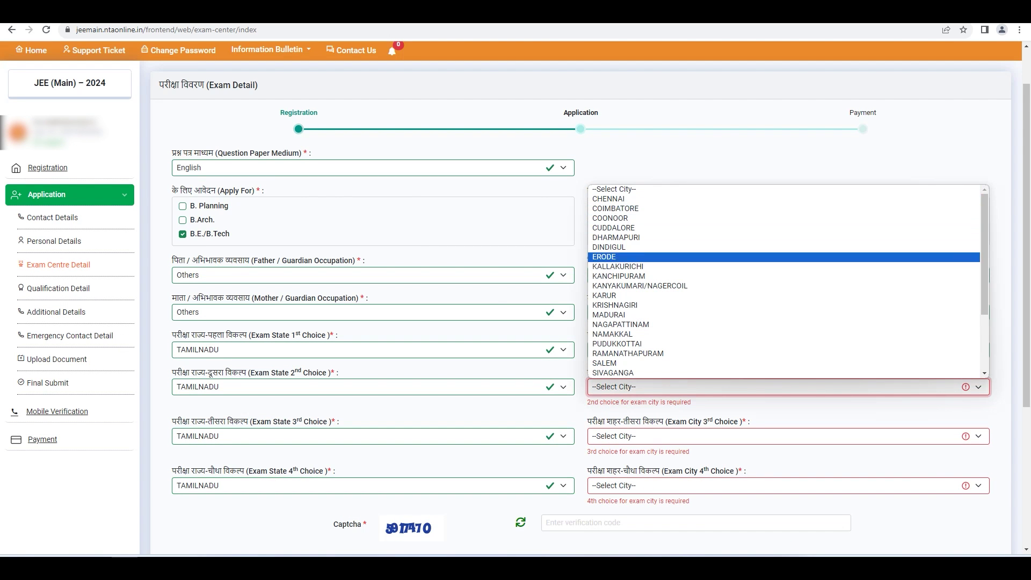
key("Down")
key("Down")
key("Down")
key("Down")
key("Down")
key("Down")
key("Down")
key("Down")
key("Down")
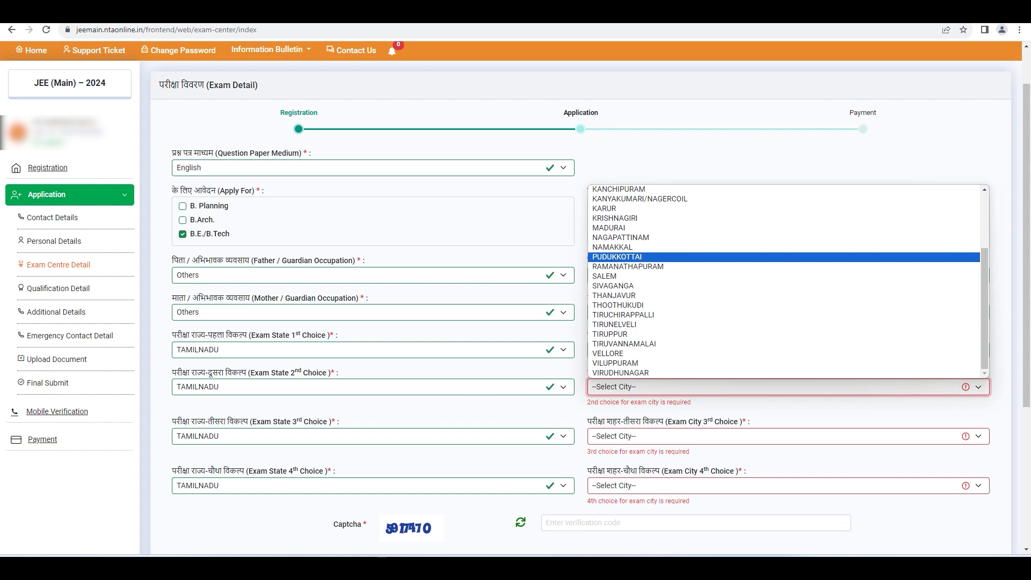
scroll(784, 346, "up", 3)
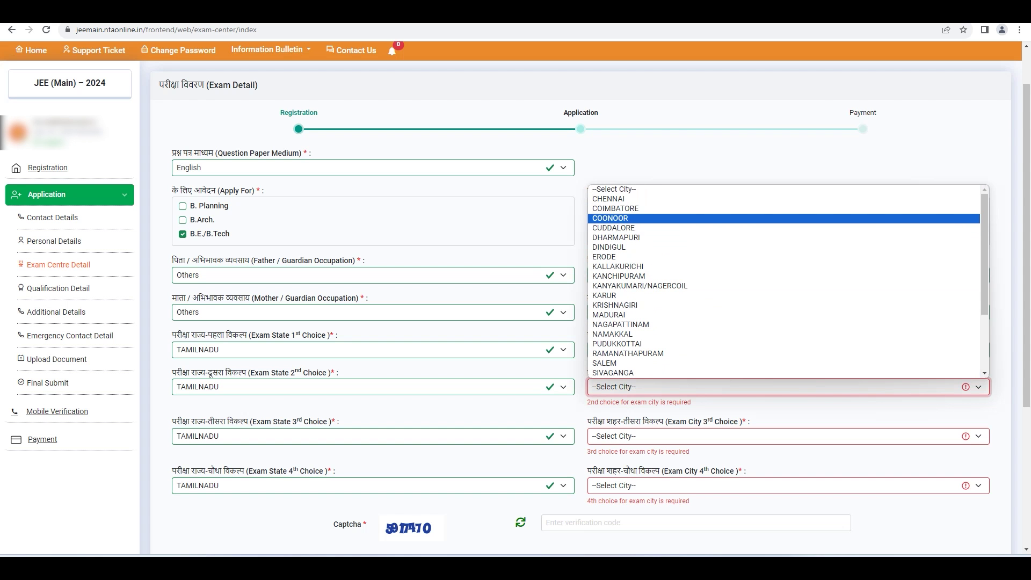
key("Escape")
scroll(784, 436, "down", 1)
Pick SALEM and CUDDALORE as third and fourth exam cities, then start entering the captcha
left_click(784, 436)
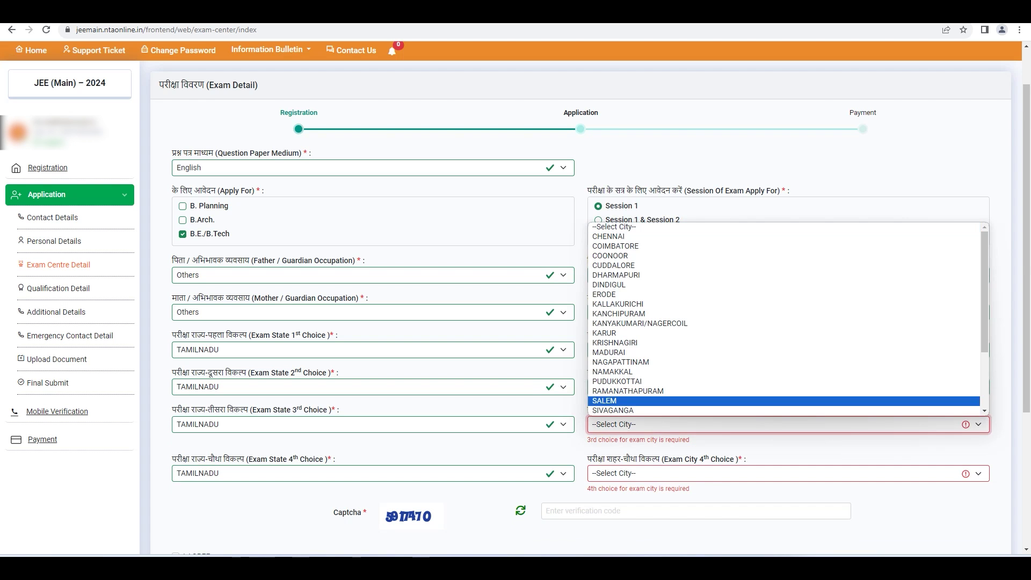
left_click(784, 401)
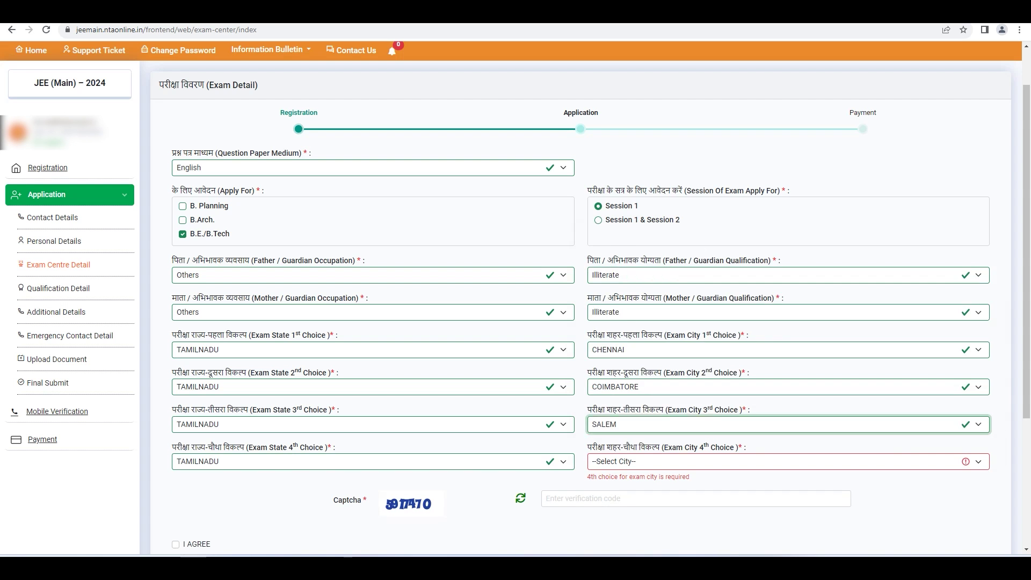
left_click(784, 462)
key("Tab")
scroll(591, 376, "down", 2)
type("59")
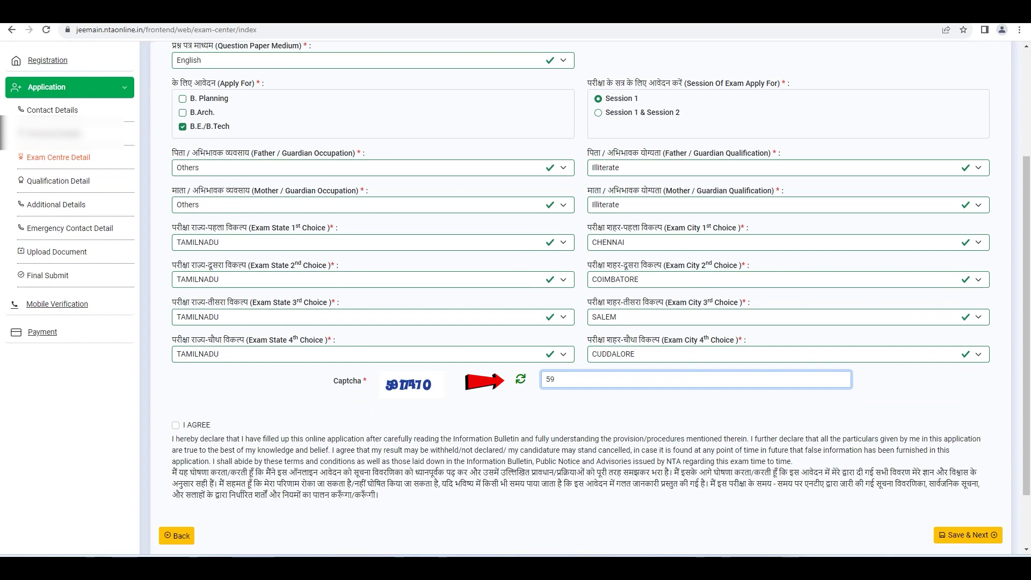
Refresh the captcha image and enter the new verification code
left_click(520, 379)
left_click(553, 379)
key("BackSpace")
key("BackSpace")
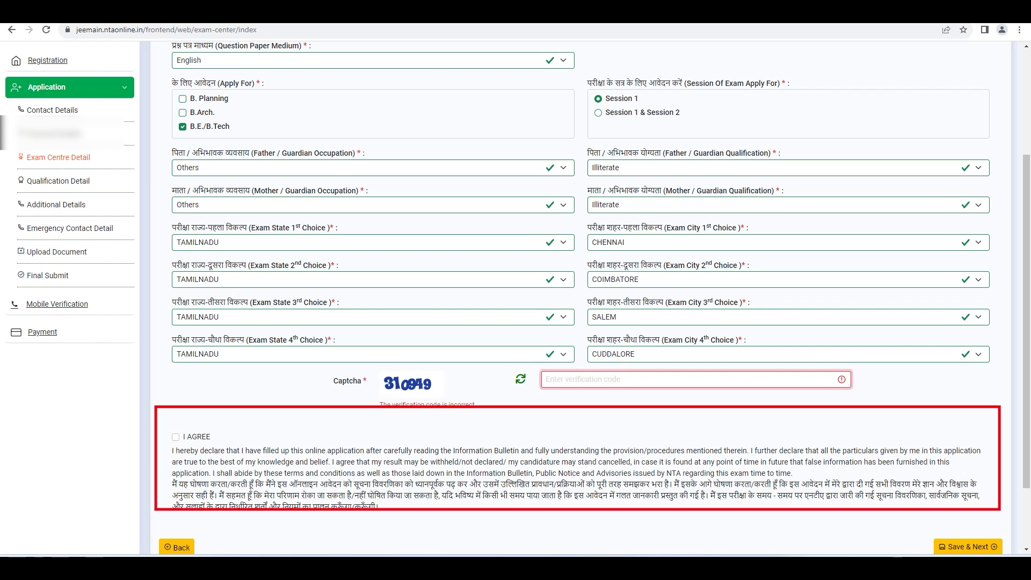
type("310949")
Agree to the declaration and save the exam details
key("Tab")
key("space")
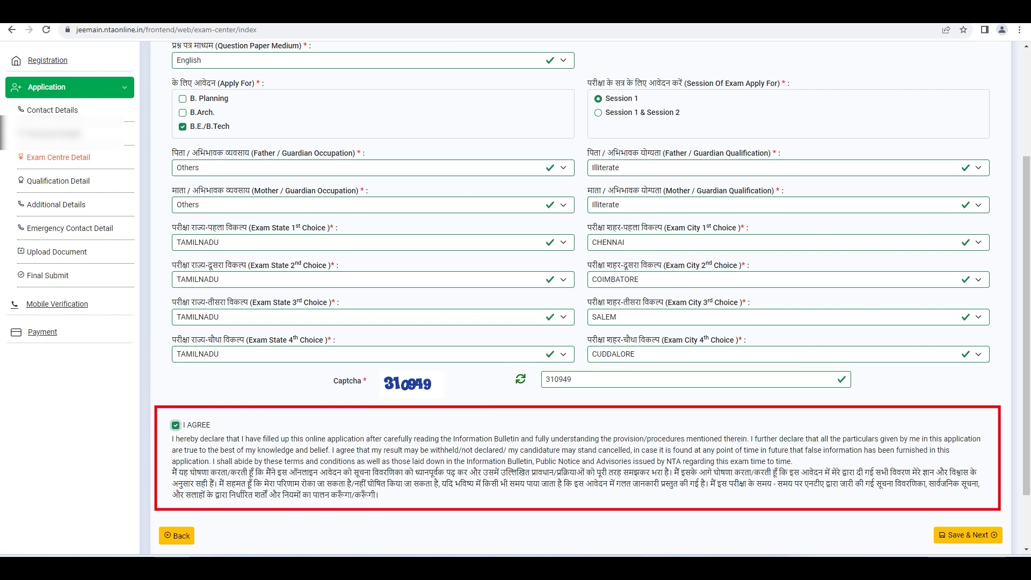
key("Tab")
key("Tab")
key("Return")
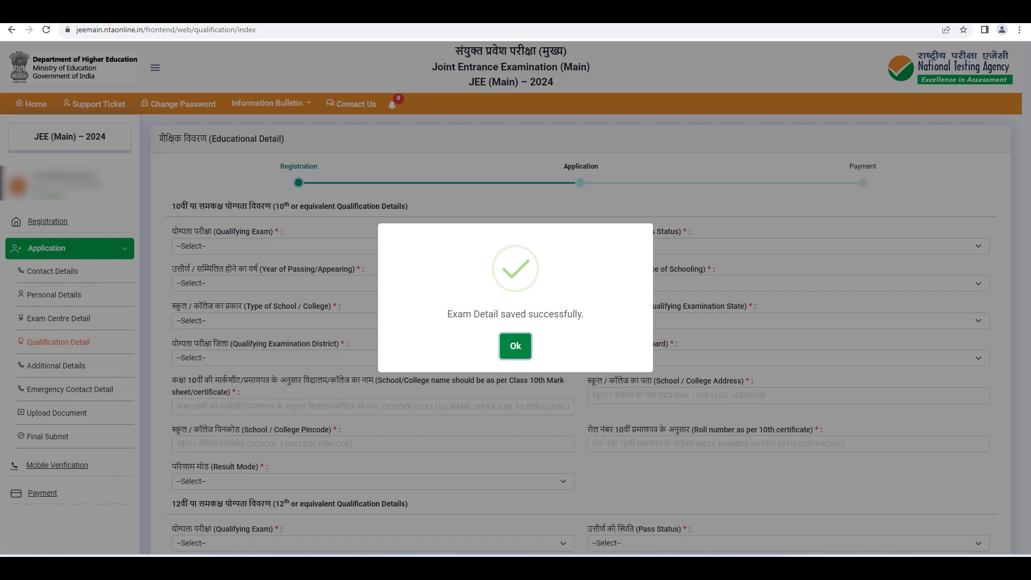
Dismiss the saved message and set the 10th qualifying exam to '10 th or equivalent', status Passed
key("Return")
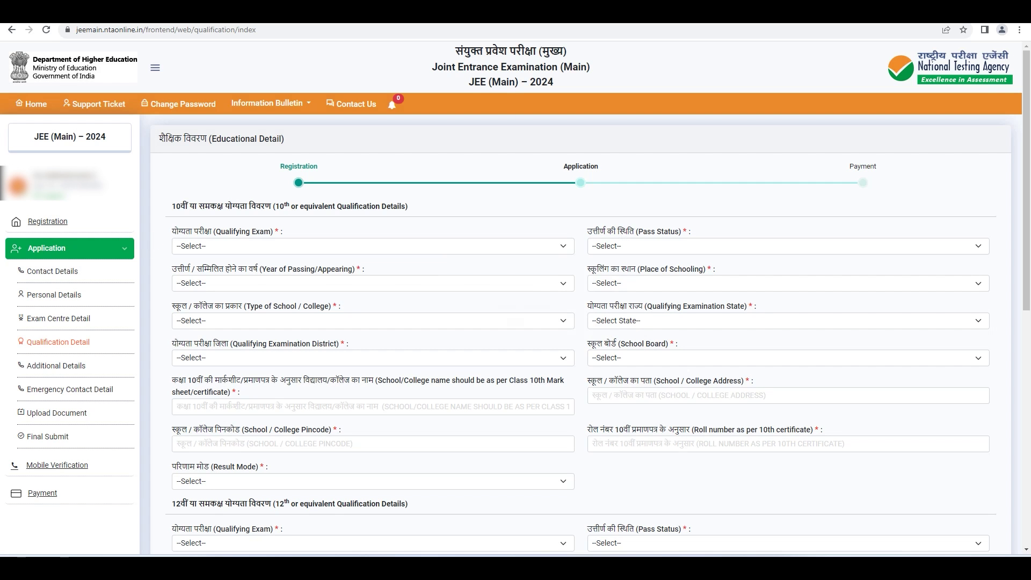
left_click(370, 246)
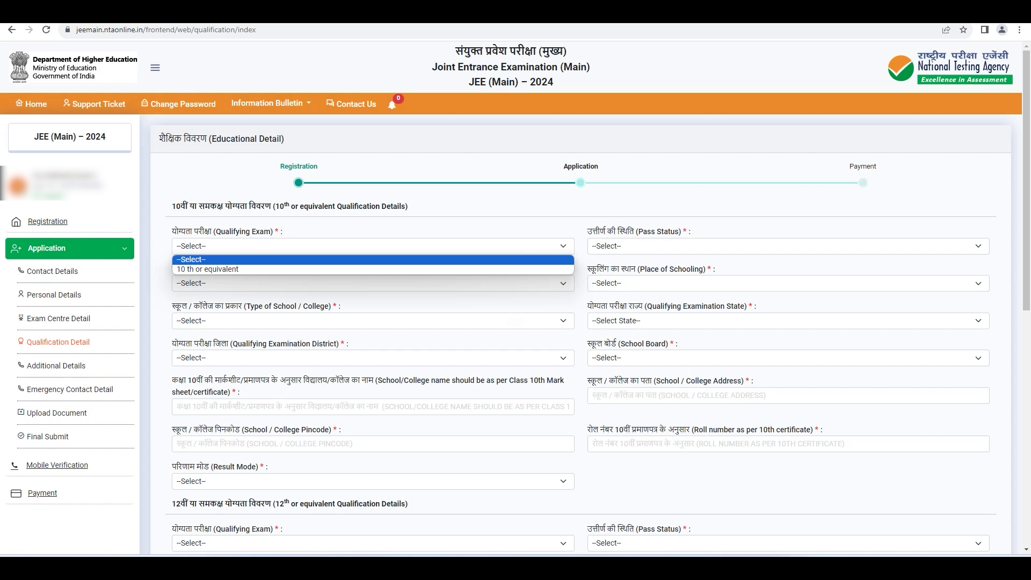
key("Return")
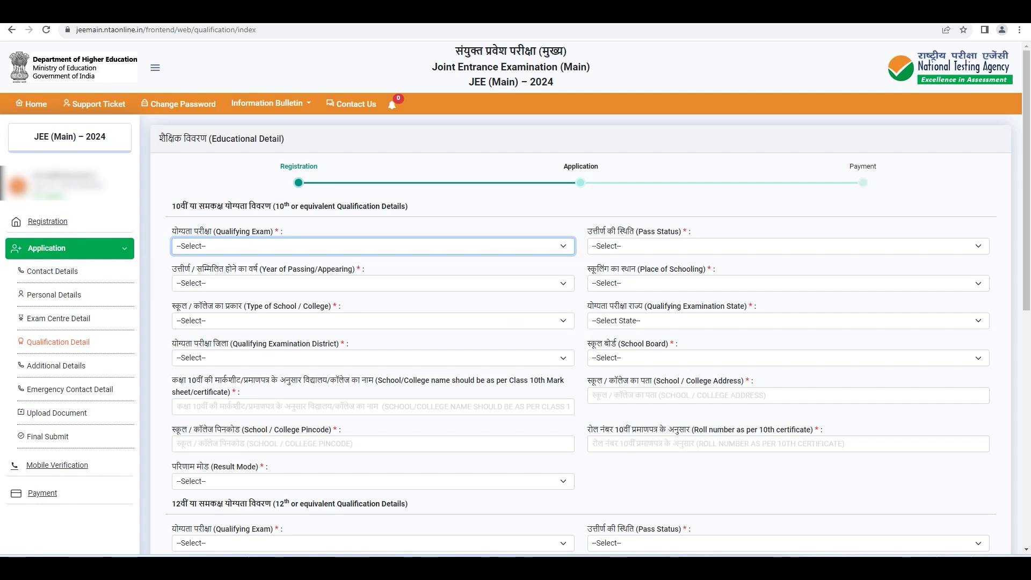
key("Tab")
key("alt+Down")
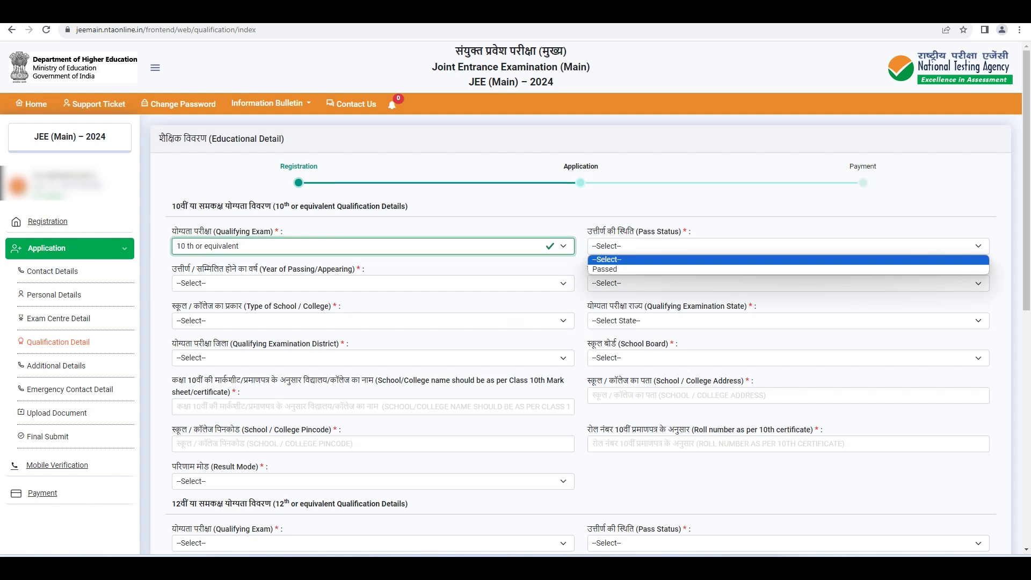
key("Down")
key("Return")
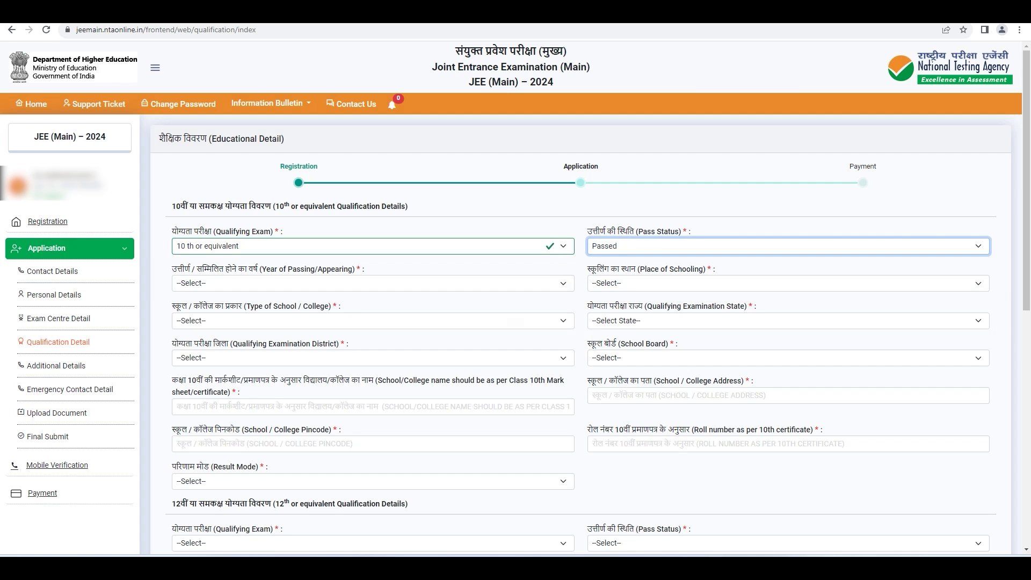
Choose the 10th year of passing from the year list
key("Tab")
key("alt+Down")
key("Down")
key("Down")
key("Down")
key("Down")
key("Down")
key("Down")
key("Down")
key("Down")
key("Down")
key("Down")
key("Down")
key("Down")
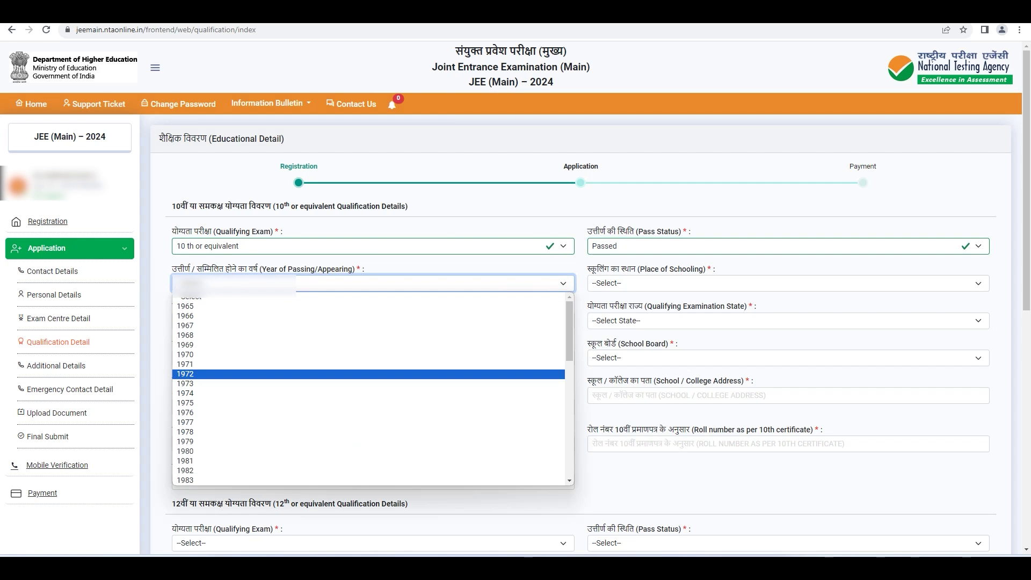
key("Down")
key("Down")
scroll(370, 389, "down", 10)
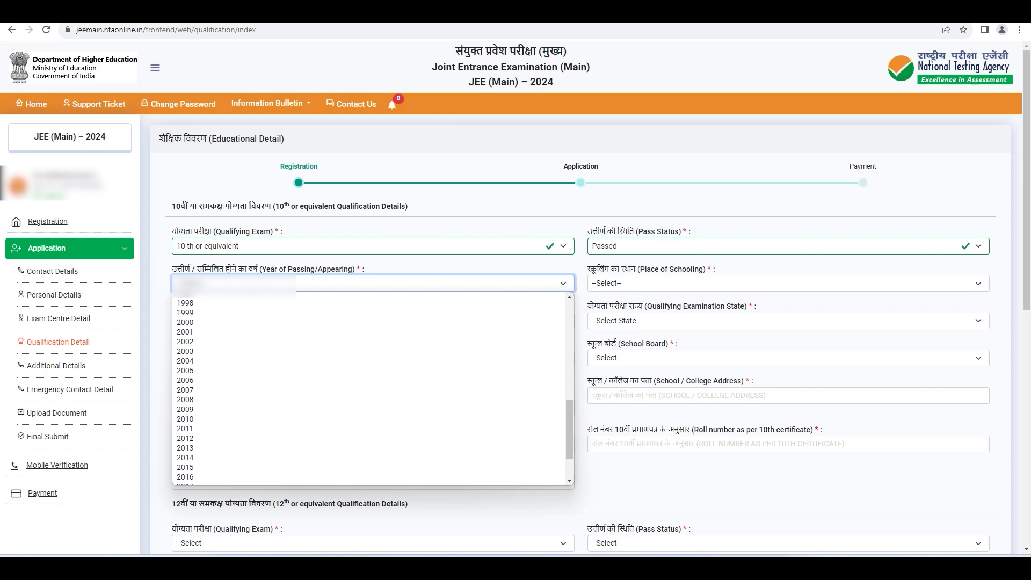
key("Return")
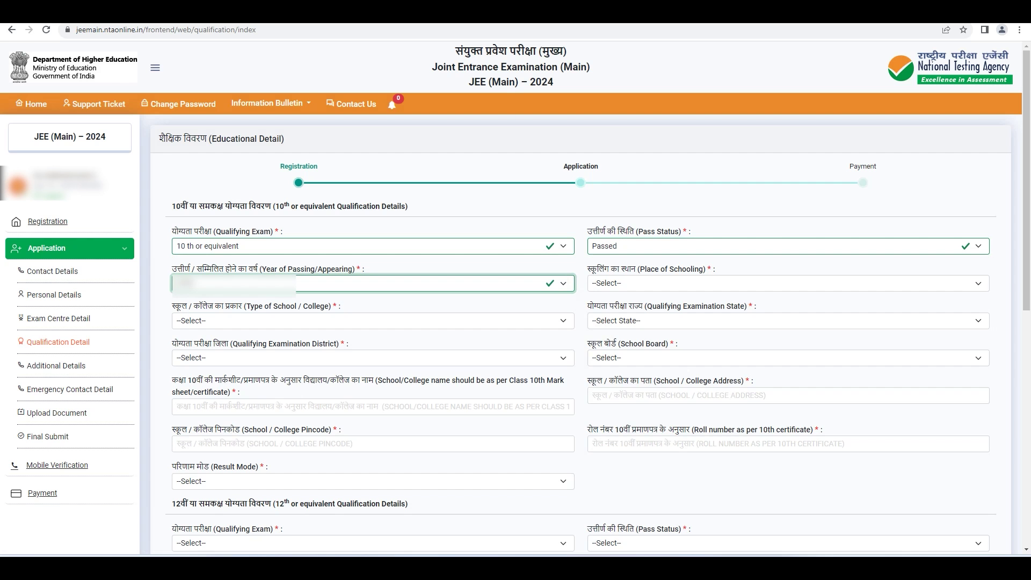
key("Tab")
key("Tab")
key("Tab")
key("alt+Down")
key("Escape")
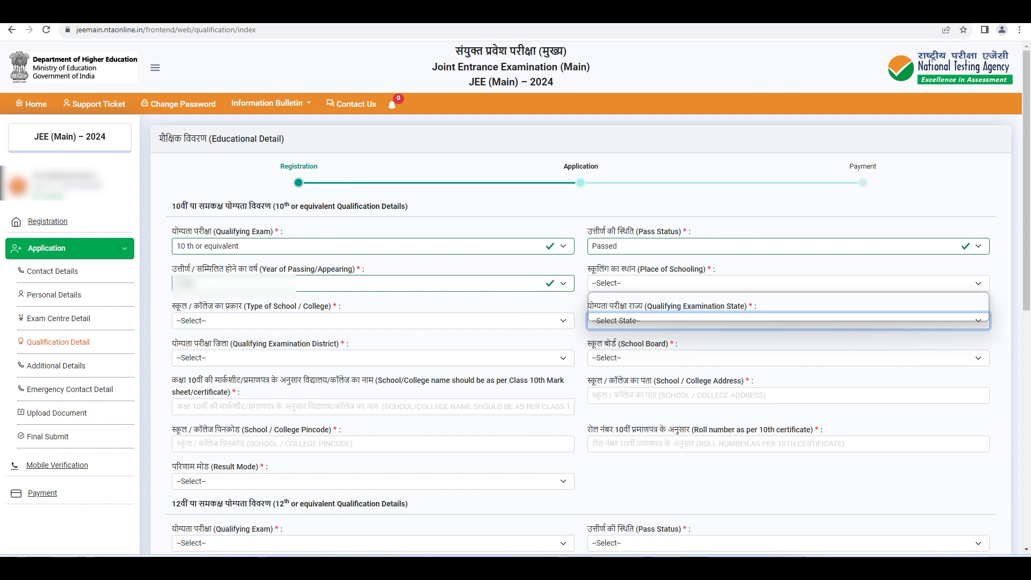
Set the 10th place of schooling to Rural, correcting an initial Urban choice
key("shift+Tab")
key("shift+Tab")
key("alt+Down")
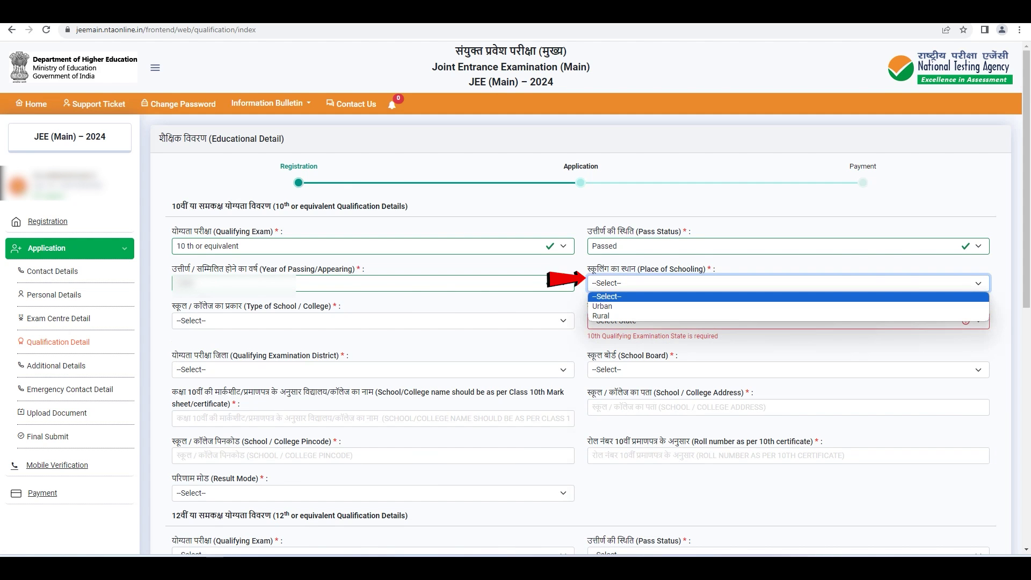
key("Down")
key("Return")
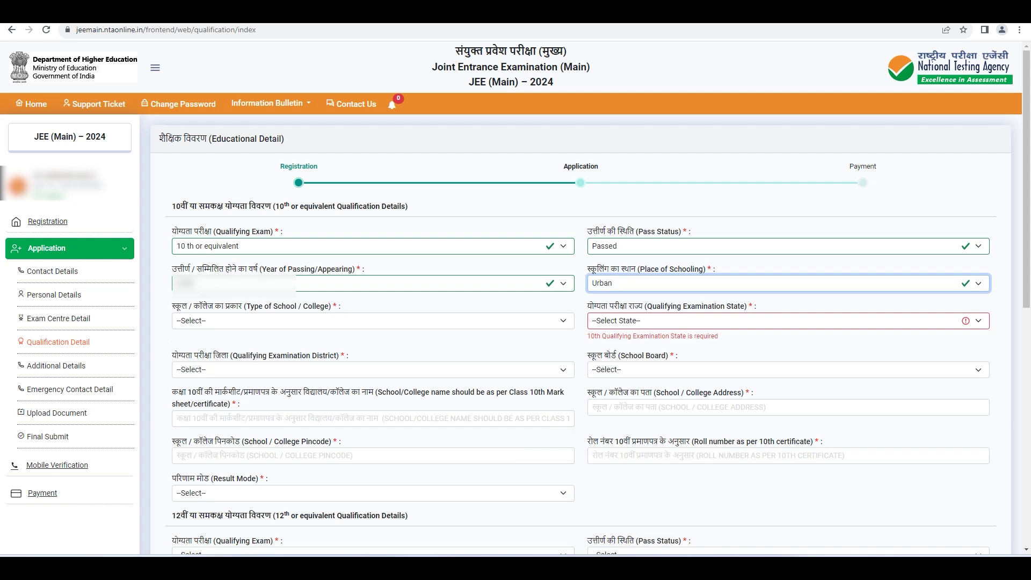
key("alt+Down")
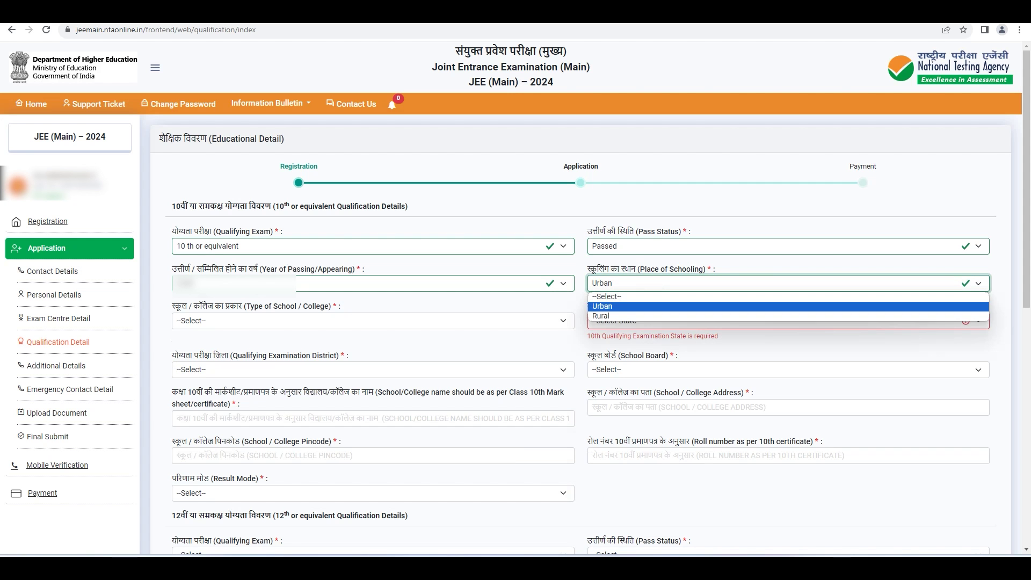
key("Down")
key("Return")
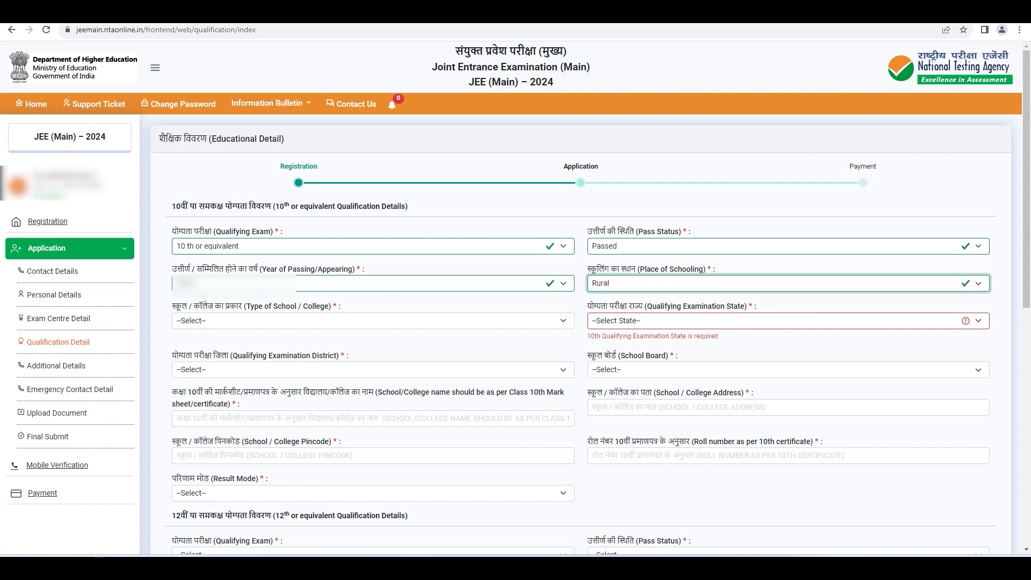
key("Tab")
key("alt+Down")
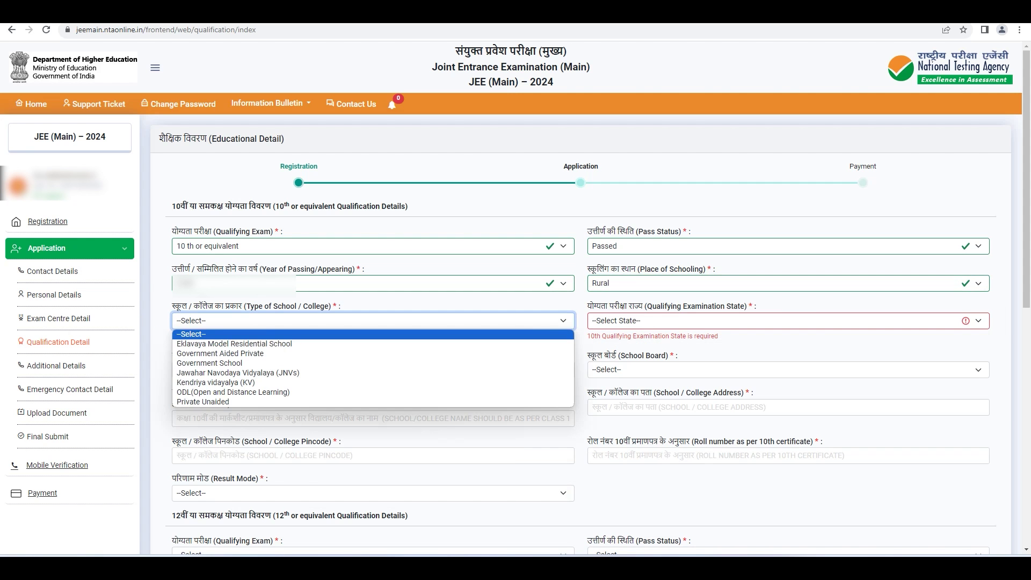
Set the 10th school type to Government School, state TAMILNADU and district Chennai
key("Down")
key("Down")
key("Down")
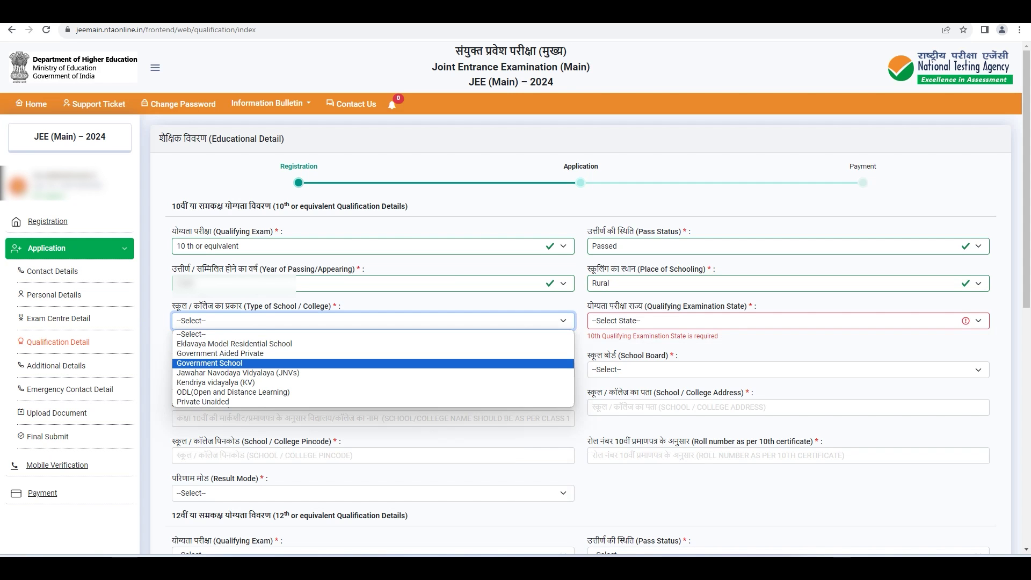
key("Return")
key("Tab")
key("alt+Down")
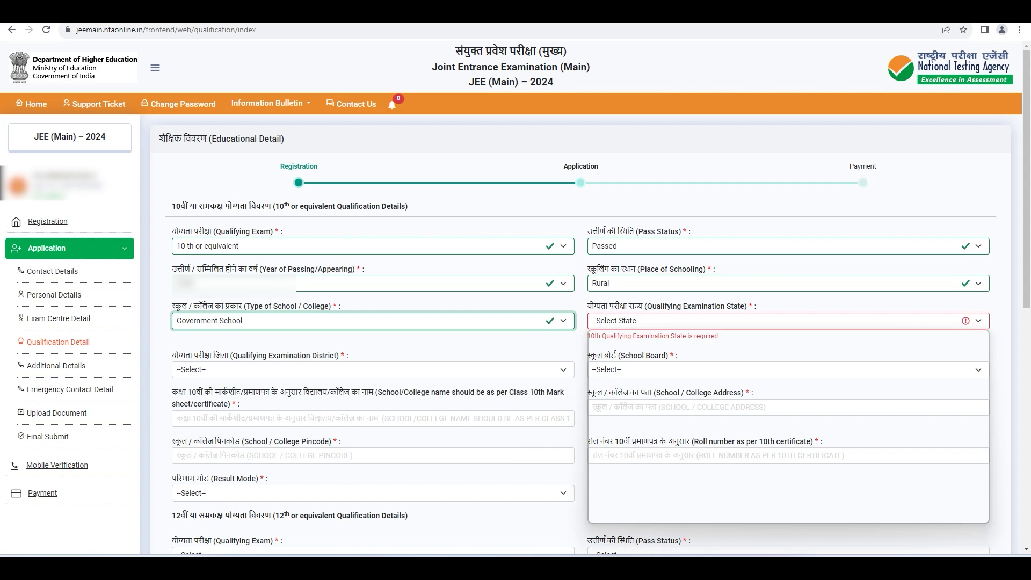
key("t")
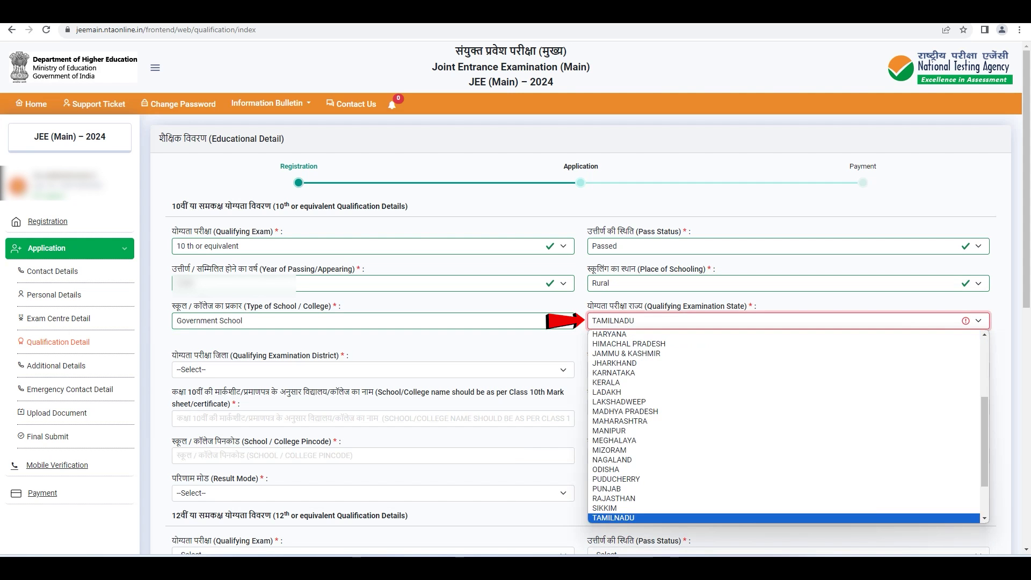
key("Return")
key("Tab")
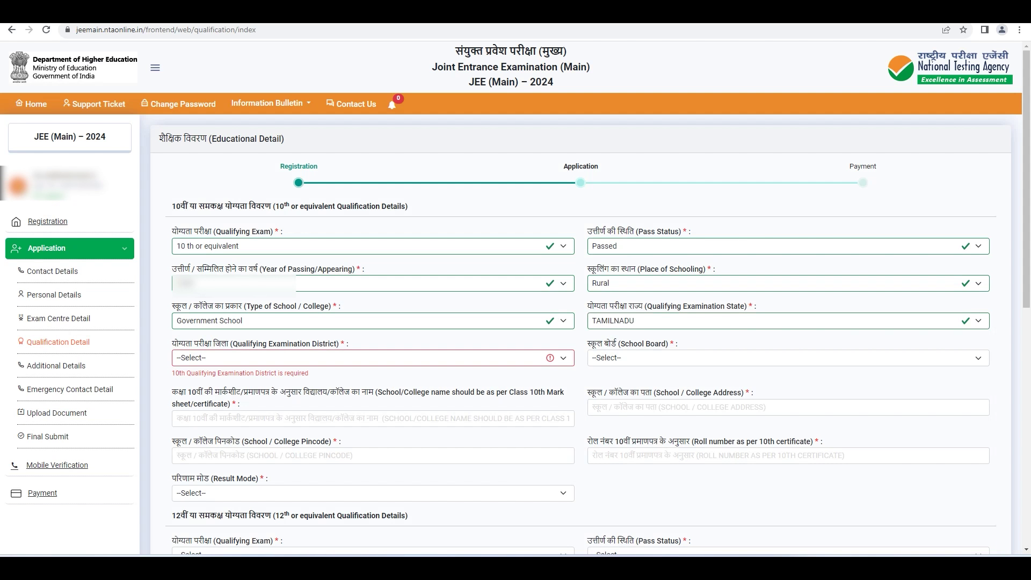
key("alt+Down")
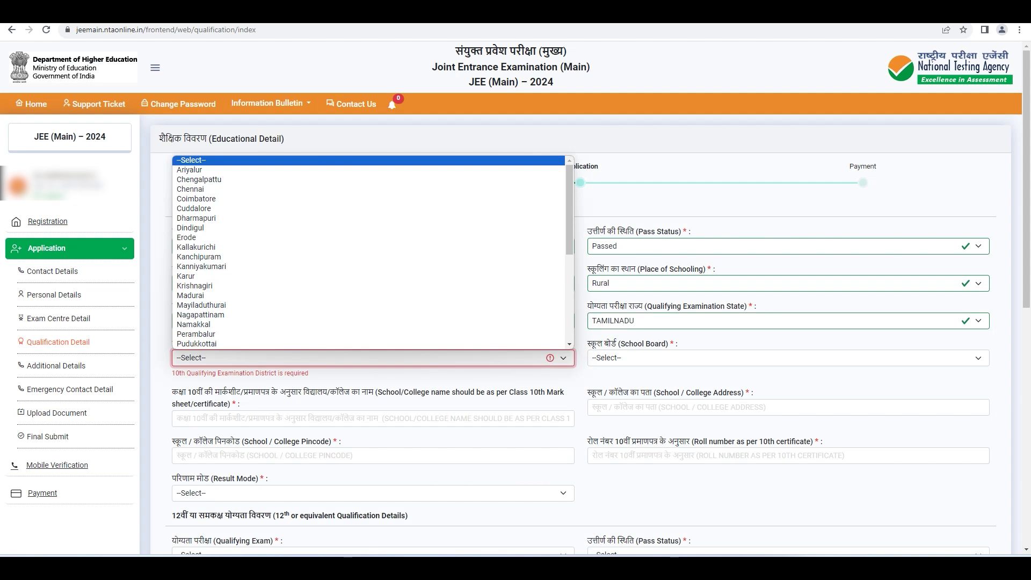
key("Down")
key("Down")
key("Down")
key("Return")
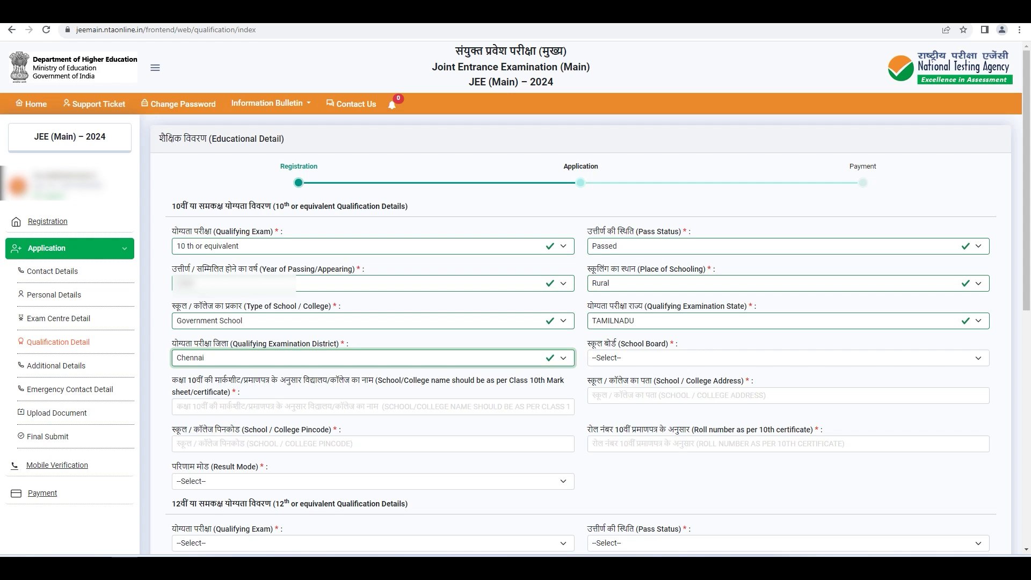
Choose the Tamil Nadu State Board, school name 'GOVT HR SEC SCHOOL' and a Chennai school address
key("Tab")
key("alt+Down")
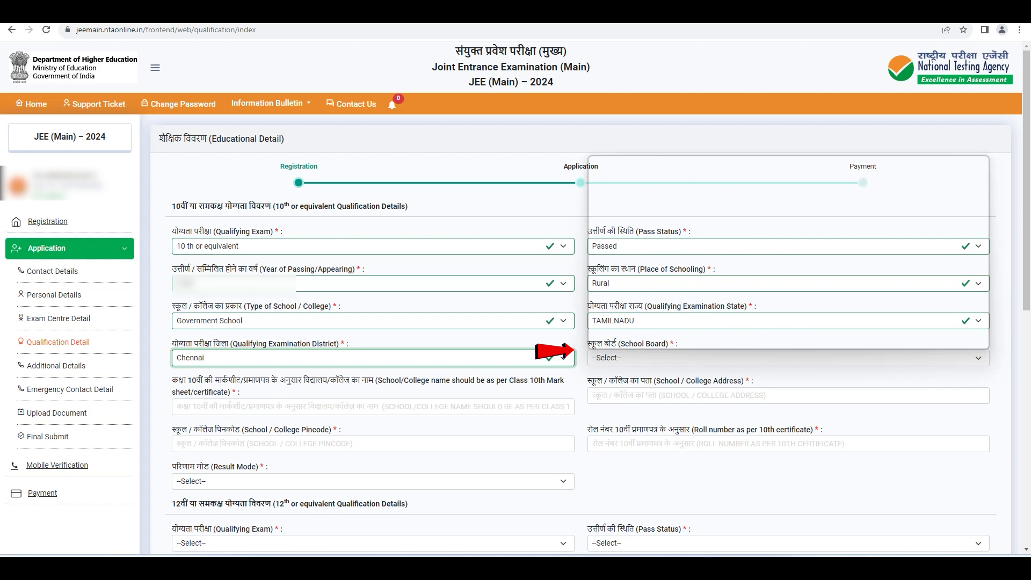
type("te")
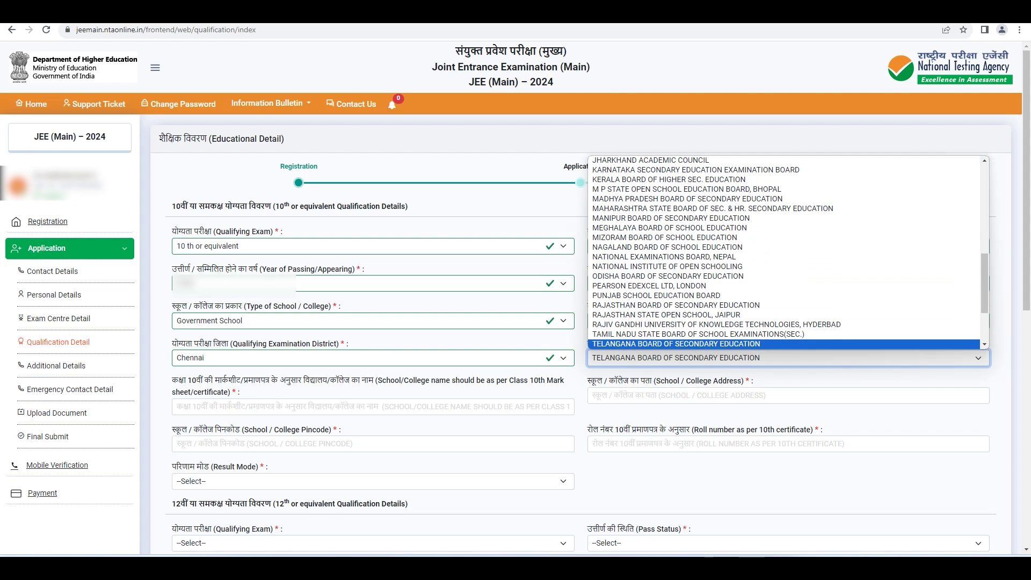
key("Up")
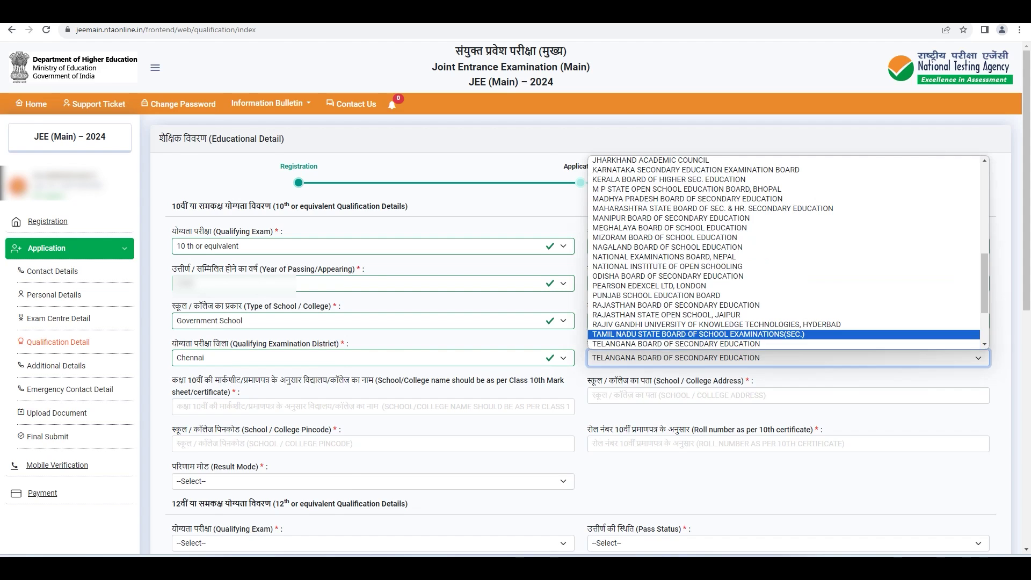
key("Return")
key("Tab")
type("GOVT")
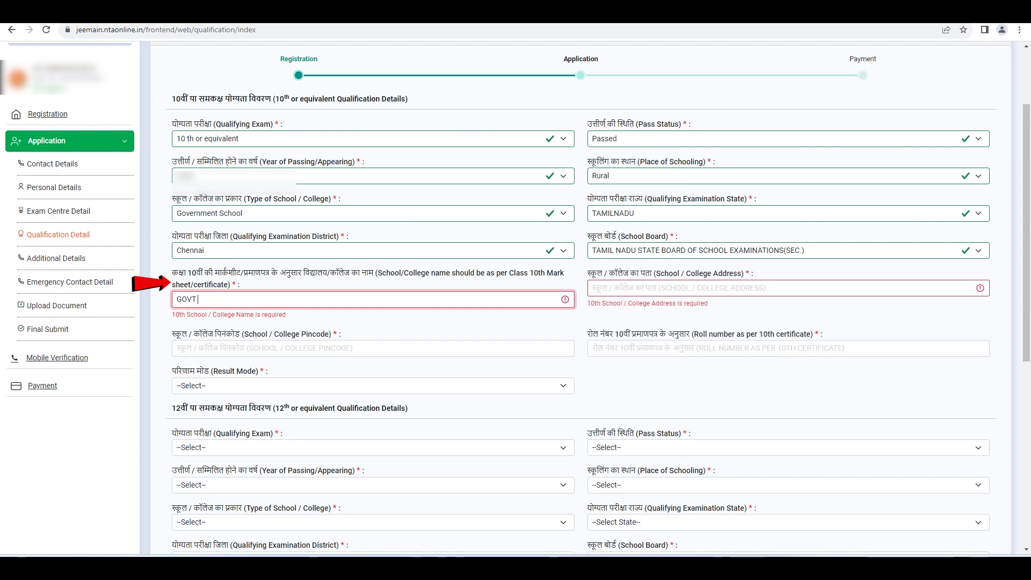
type(" HR S")
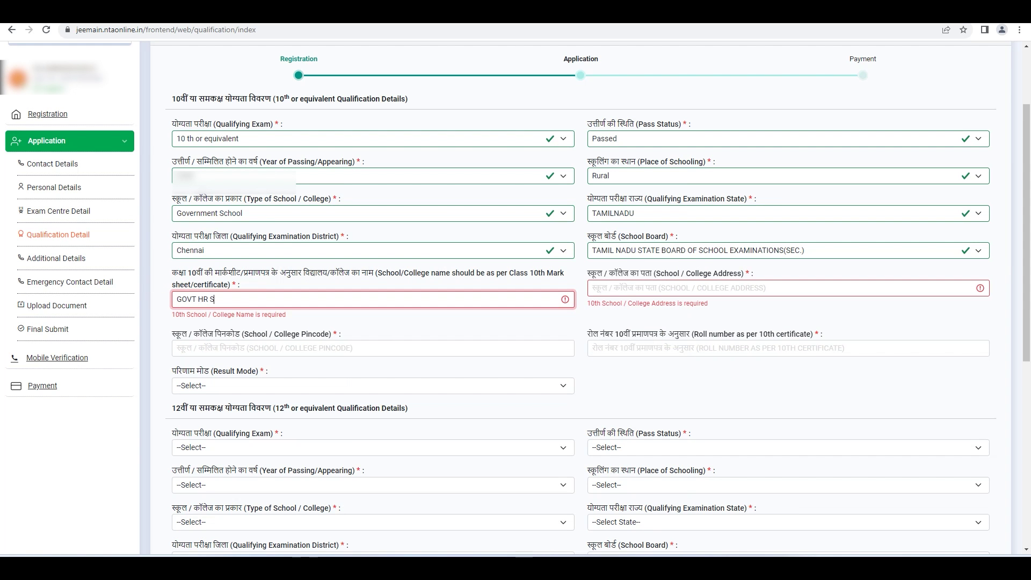
type("EC SCHOOL")
key("Tab")
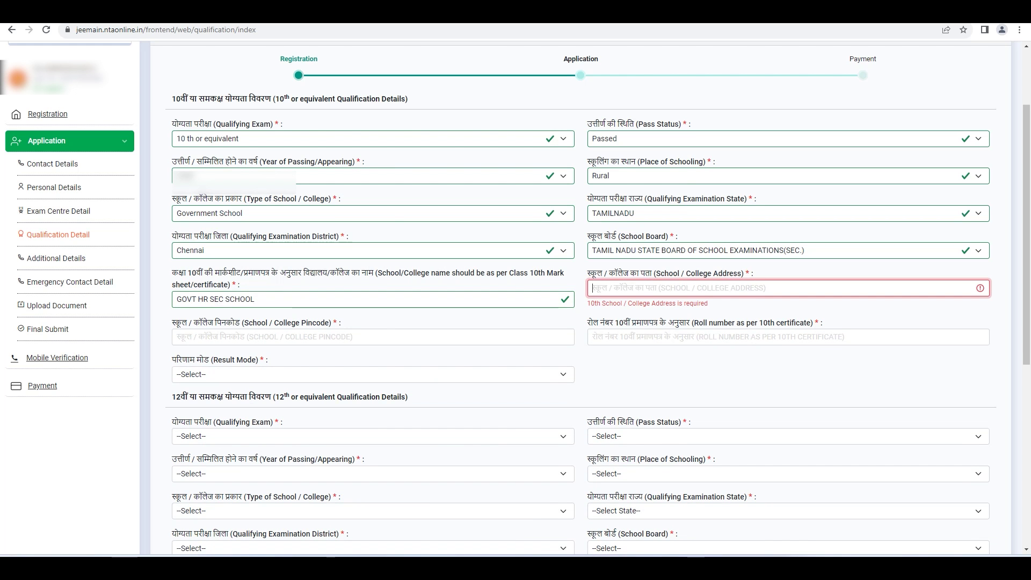
type("CHENNAI")
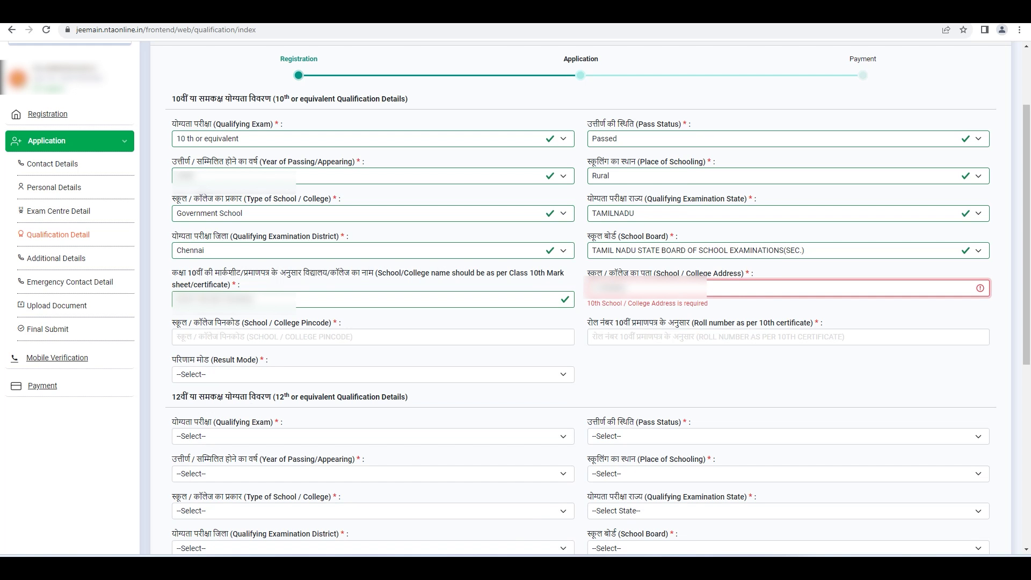
key("BackSpace")
key("BackSpace")
key("BackSpace")
key("BackSpace")
type("CHEN")
Enter pincode 600015, the 10th roll number, Percentage result mode and marks out of 500
left_click(373, 336)
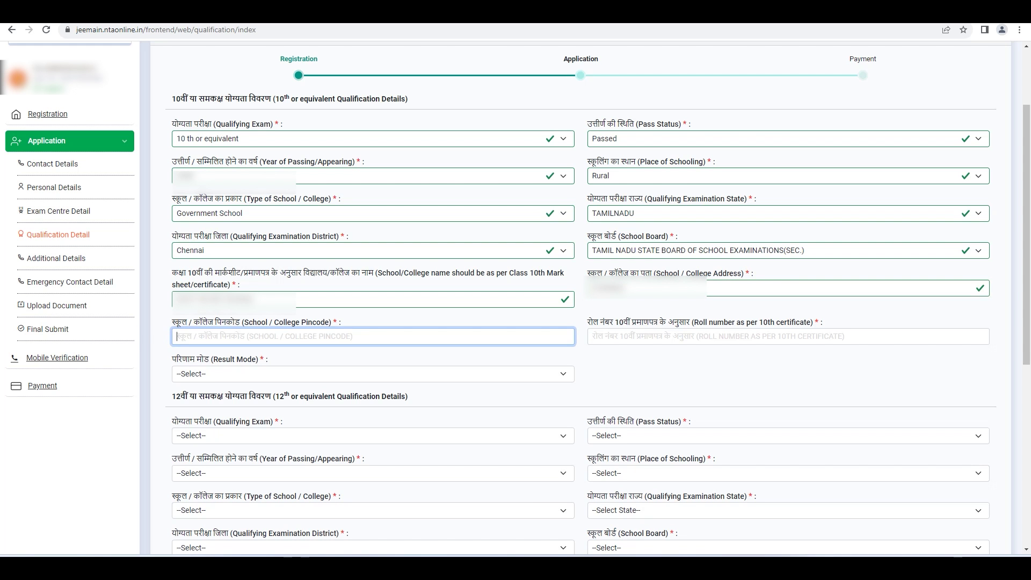
type("600")
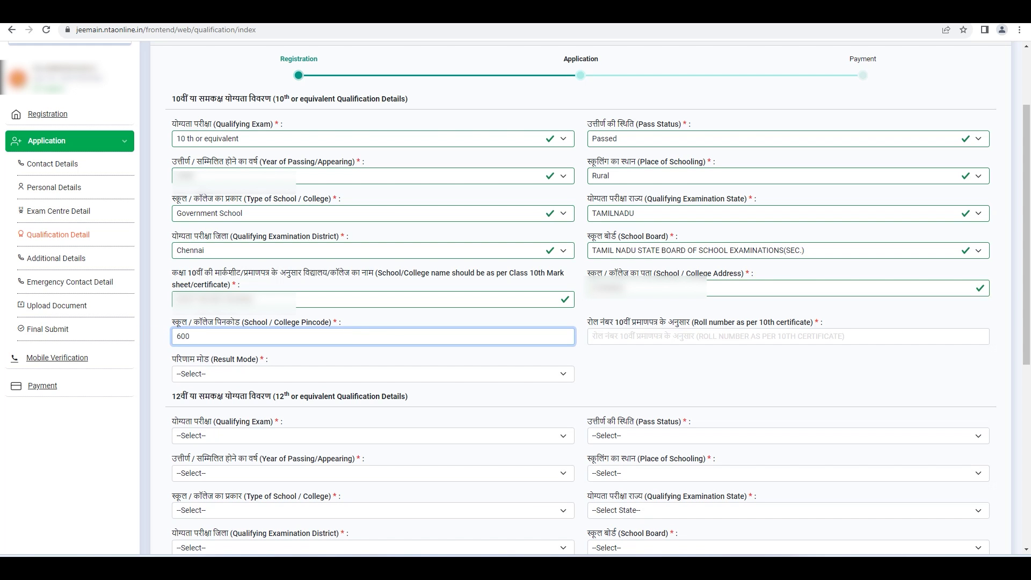
type("015")
key("Tab")
type("10")
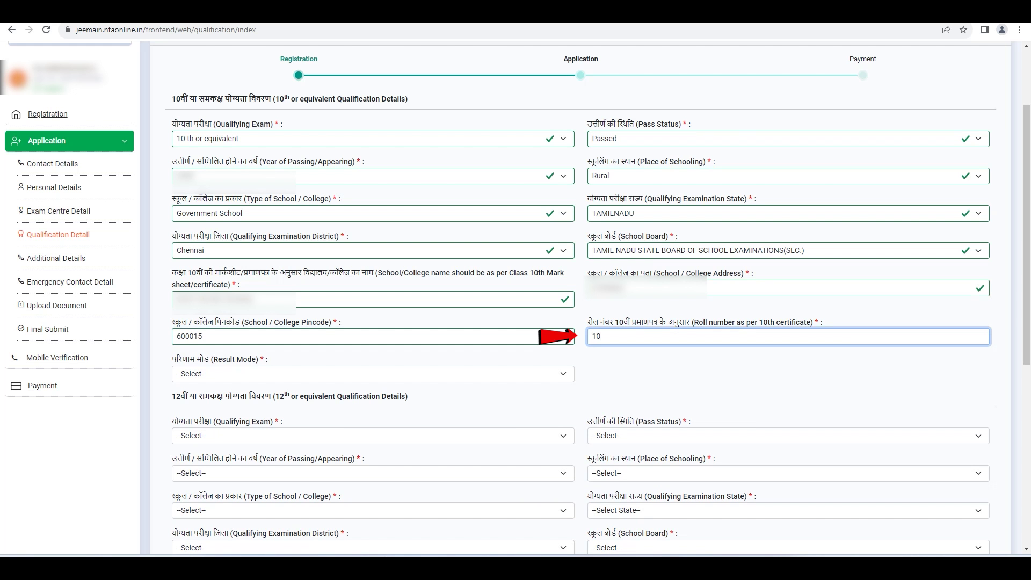
type("62")
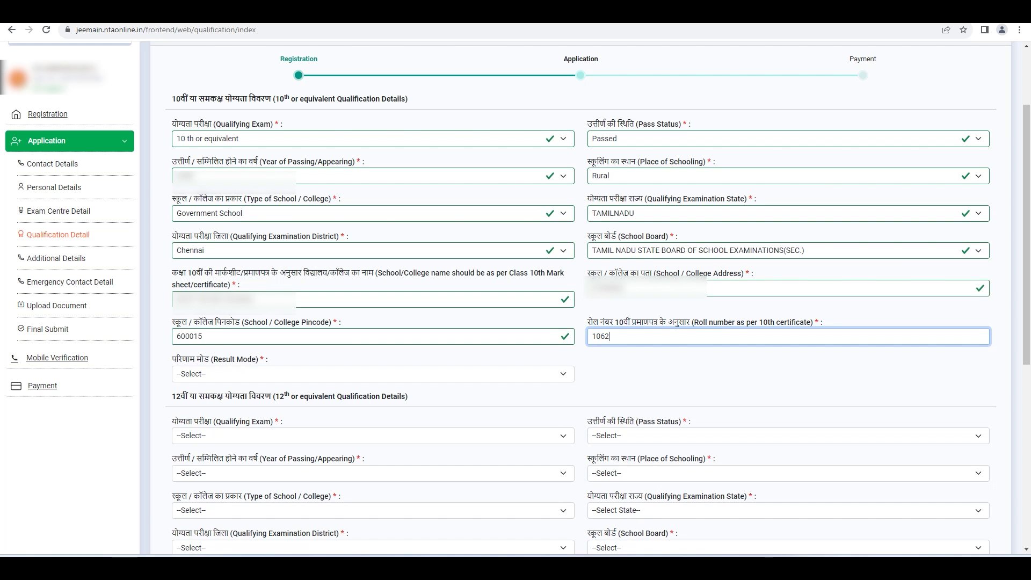
type("482")
key("Tab")
key("alt+Down")
key("Down")
key("Return")
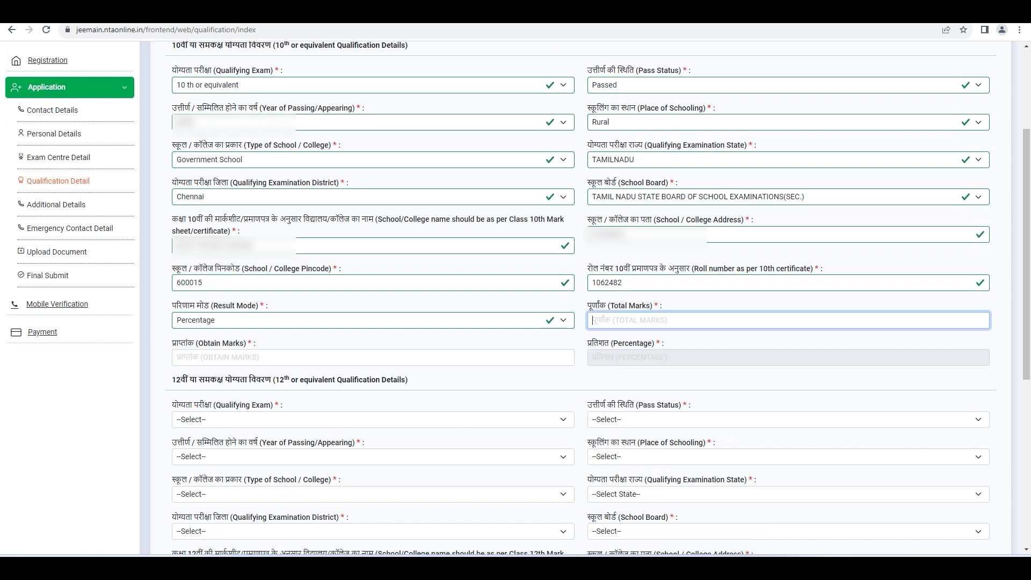
type("500")
left_click(373, 358)
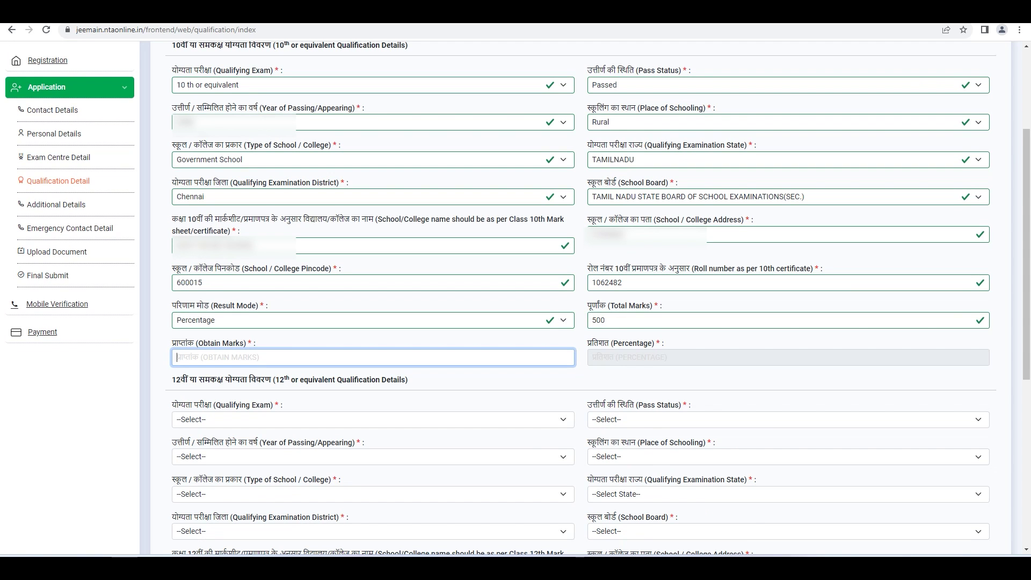
type("35")
Set the 12th qualifying exam to the 10+2 system final examination
scroll(516, 290, "down", 3)
left_click(373, 258)
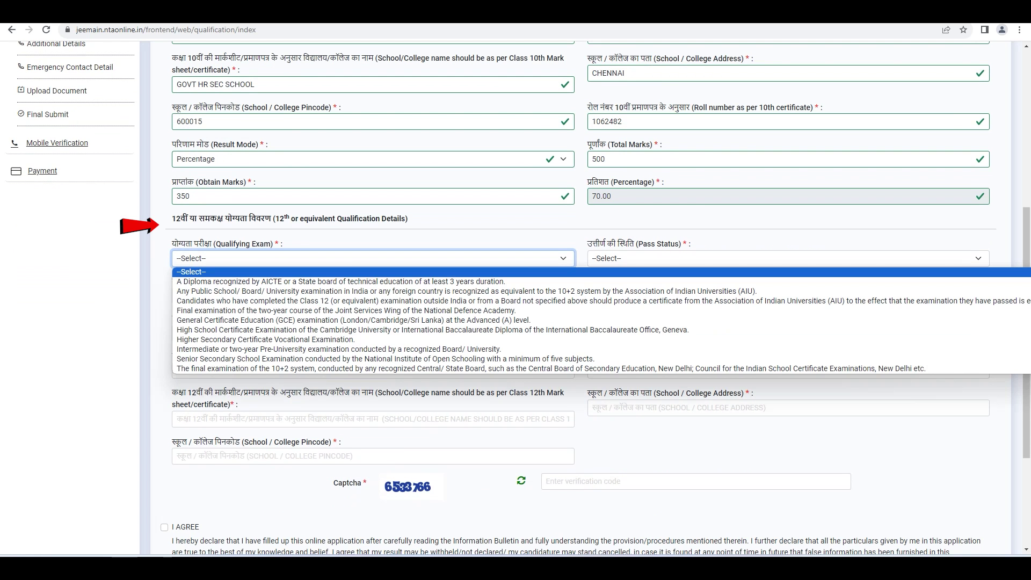
key("End")
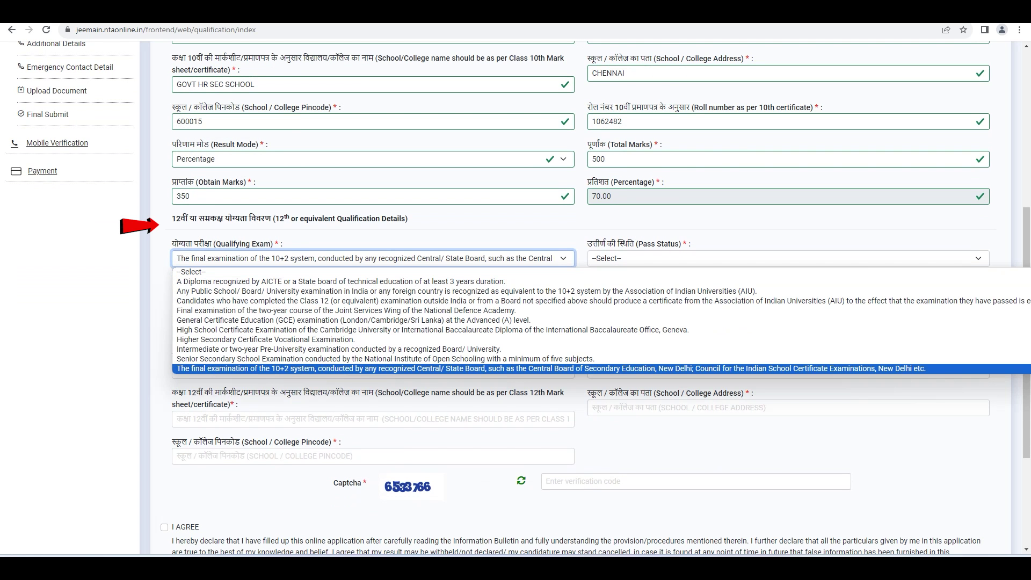
key("Up")
key("Up")
key("Up")
key("Up")
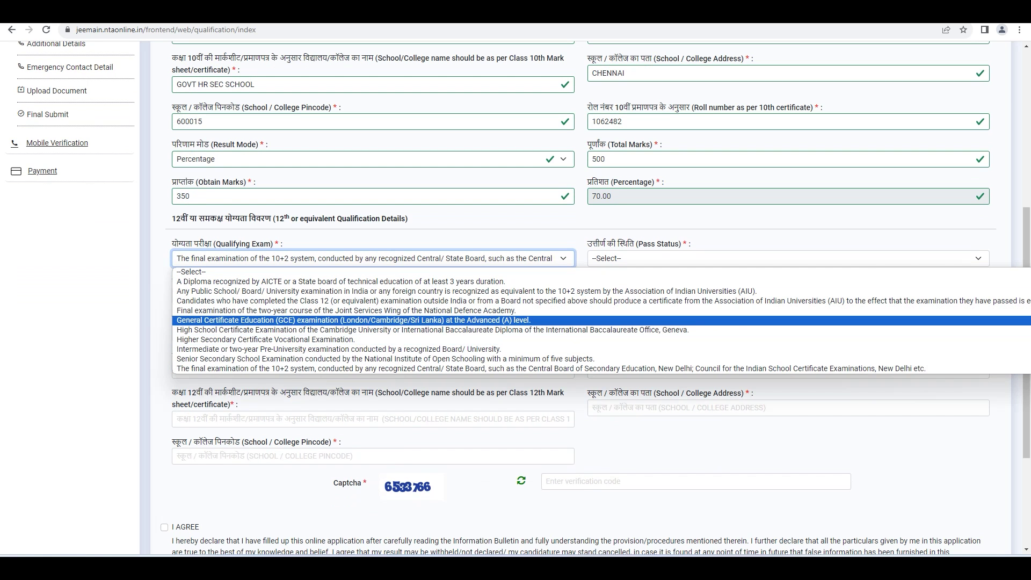
key("Down")
key("Down")
key("Down")
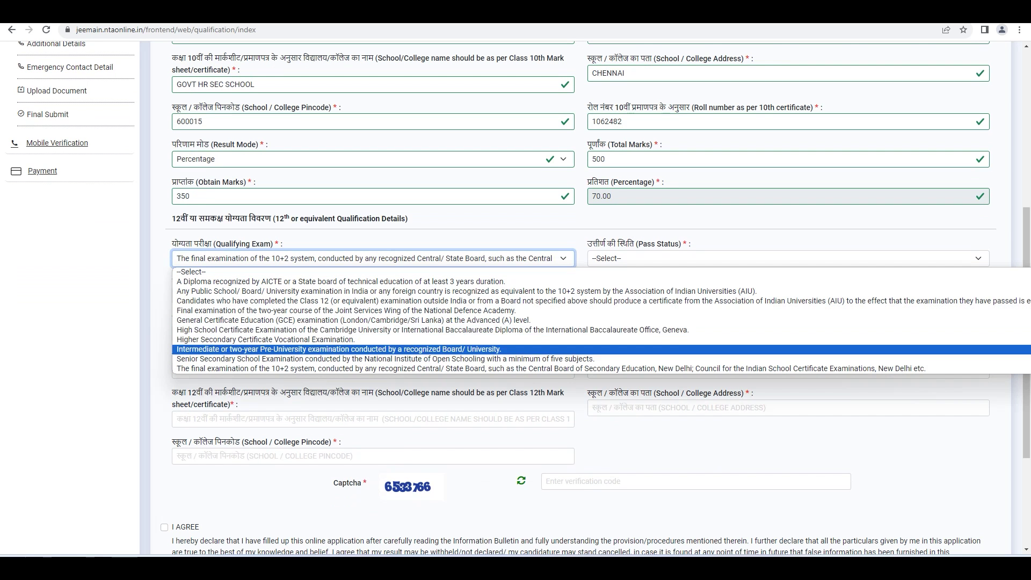
key("Up")
key("Up")
key("Up")
key("Up")
key("Up")
key("Up")
key("Up")
key("Down")
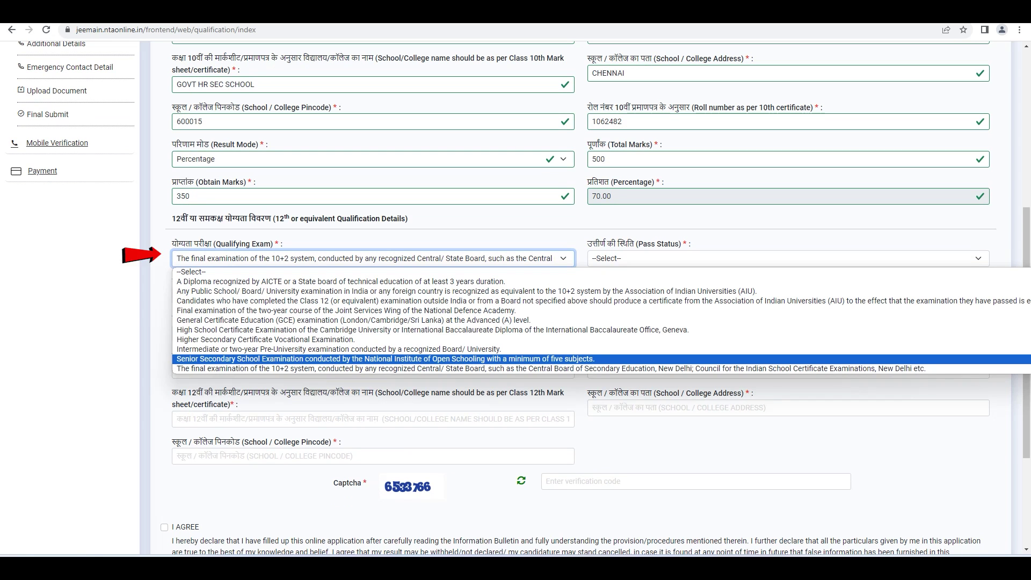
key("Up")
key("Up")
key("Up")
key("Down")
key("Down")
key("Down")
key("Down")
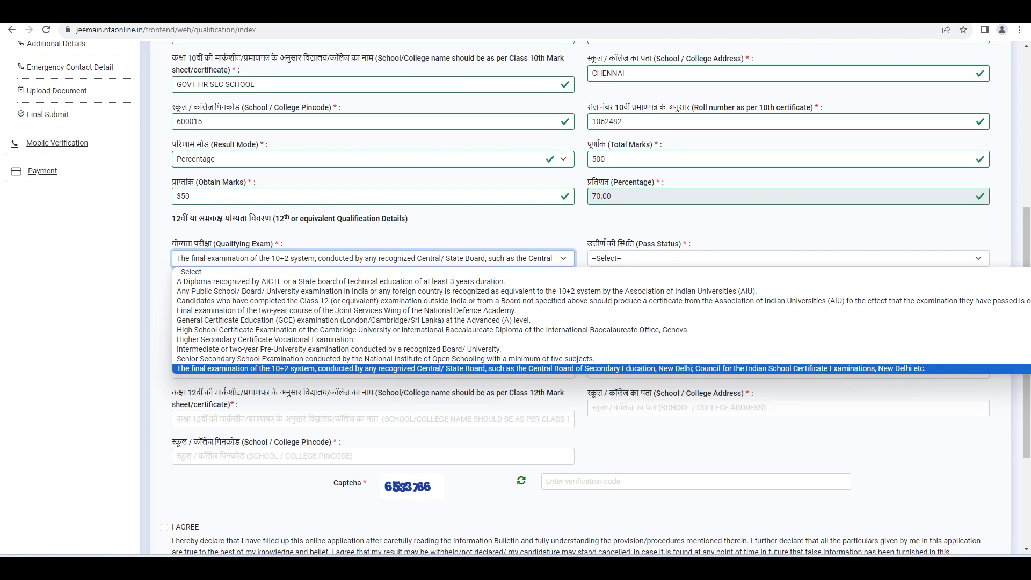
key("Return")
Set the 12th pass status to Appearing and year of passing to 2024
key("Tab")
key("alt+Down")
key("Down")
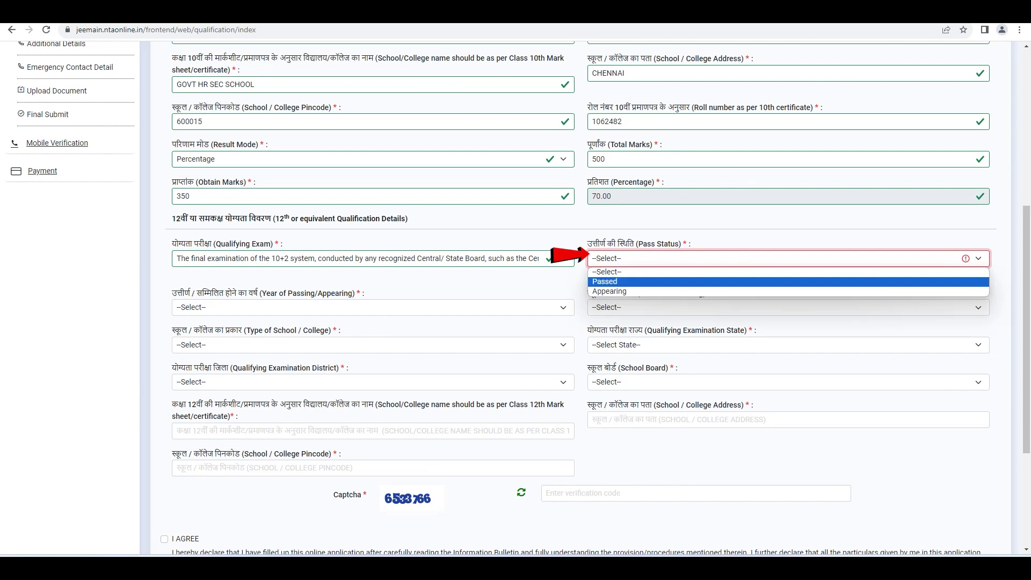
key("Down")
key("Return")
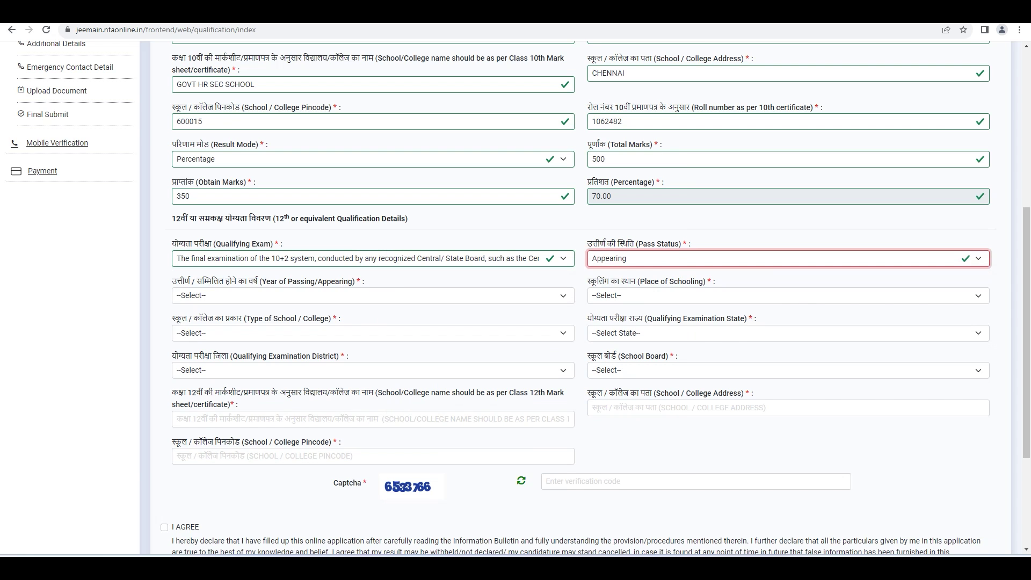
key("Tab")
key("alt+Down")
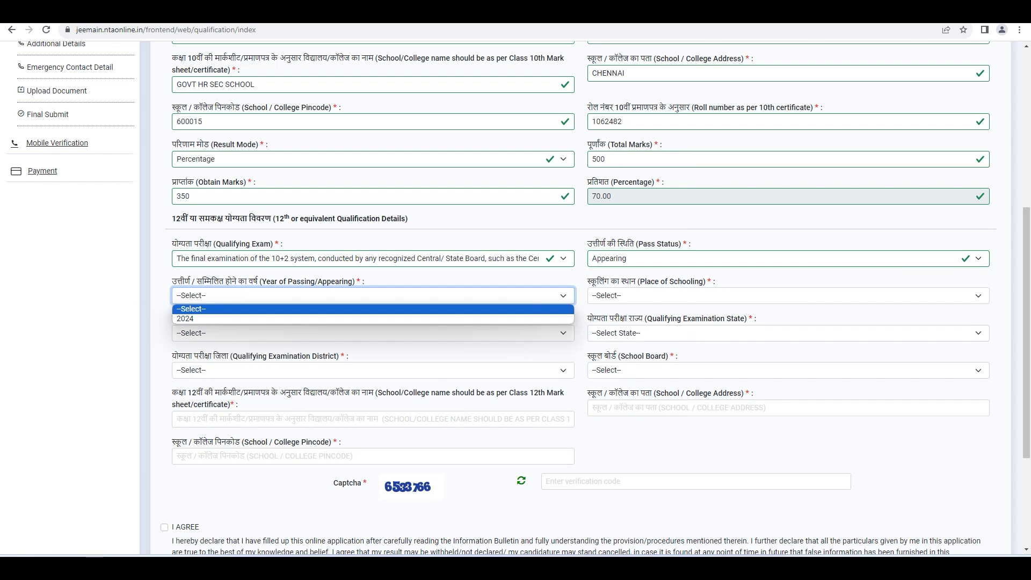
key("Down")
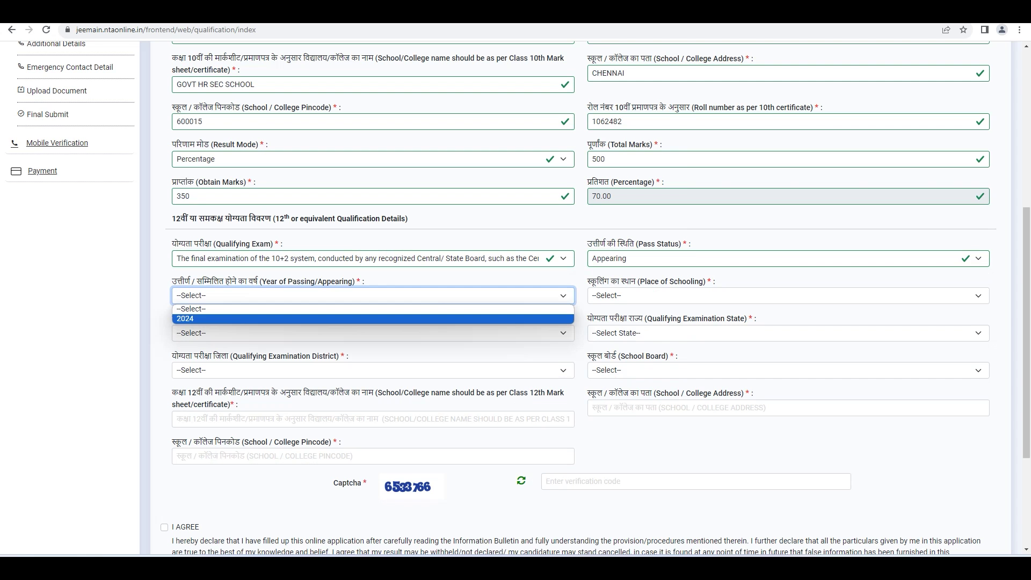
key("Return")
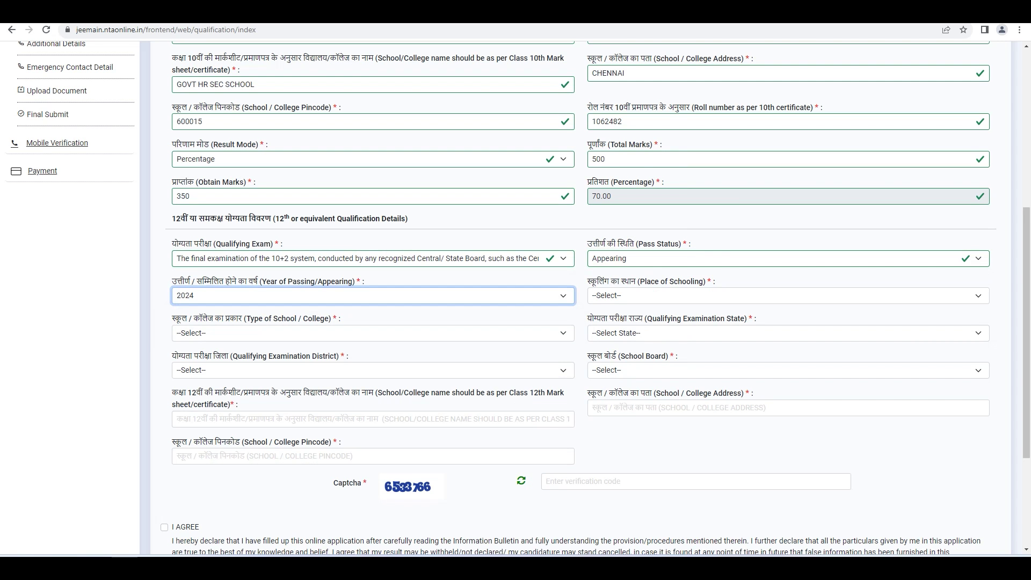
Set the 12th place of schooling to Rural and school type to Government School
key("Tab")
key("space")
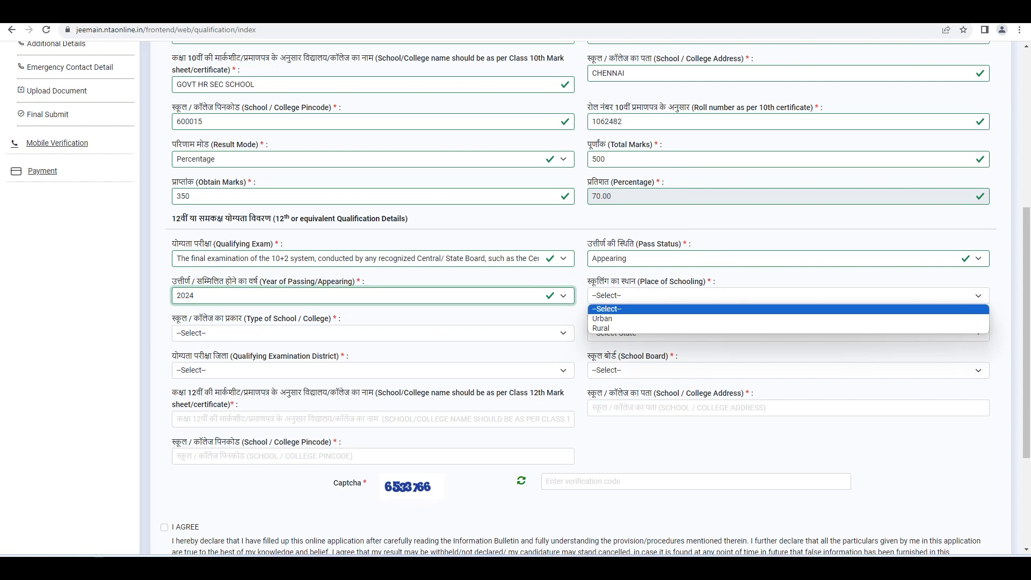
key("Down")
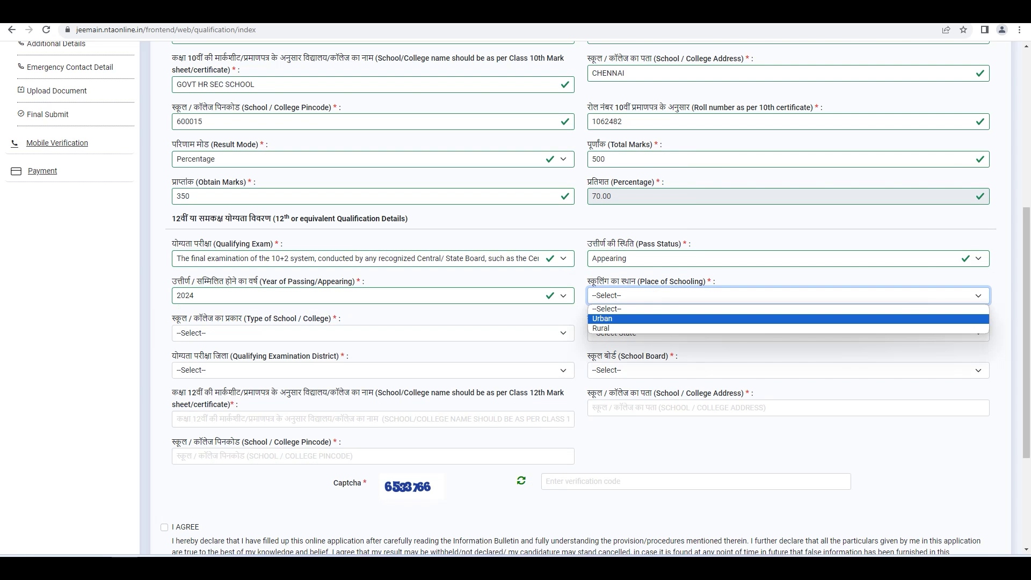
key("Down")
key("Return")
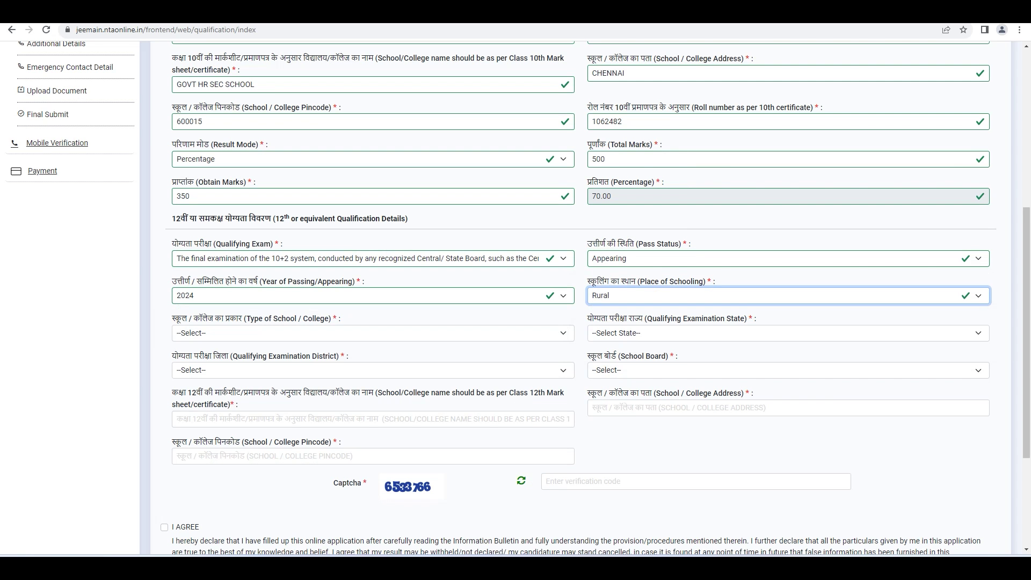
key("Tab")
key("alt+Down")
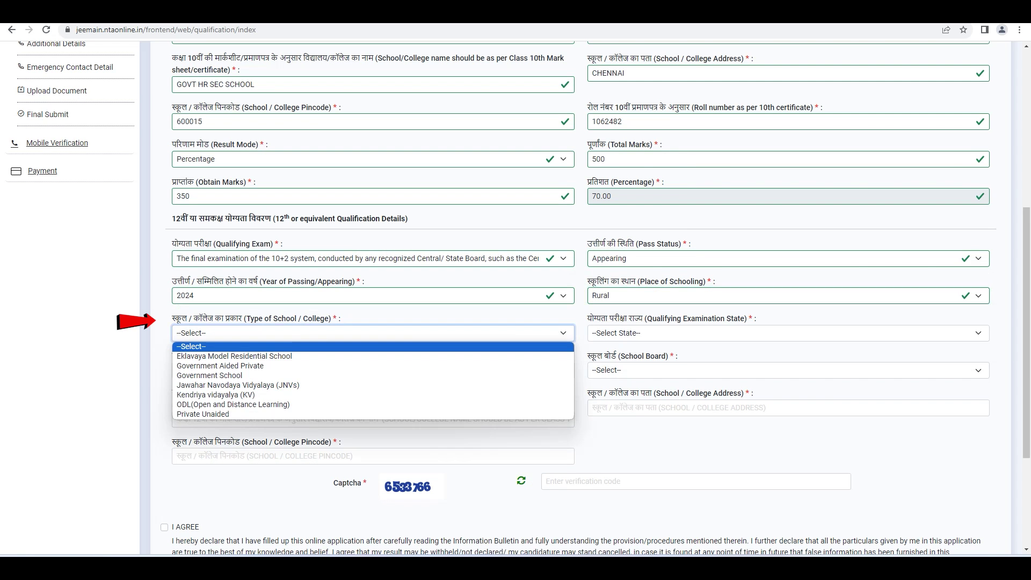
key("Down")
key("Down")
key("Up")
key("Down")
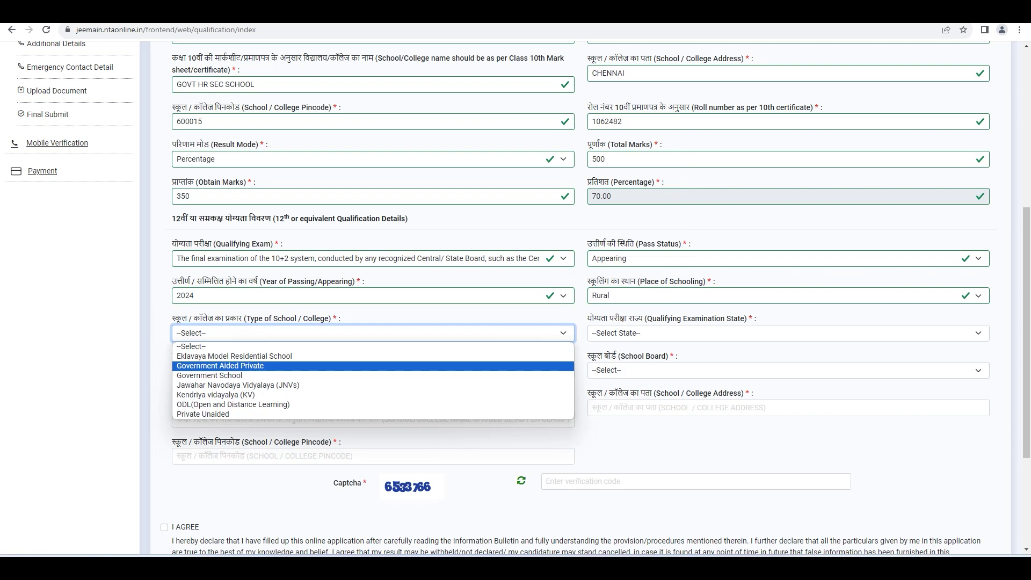
key("Down")
key("Return")
Choose state TAMILNADU, district Chennai and the TAMIL NADU BOARD OF HIGHER SECONDARY EXAMINATIONS
key("Tab")
key("alt+Down")
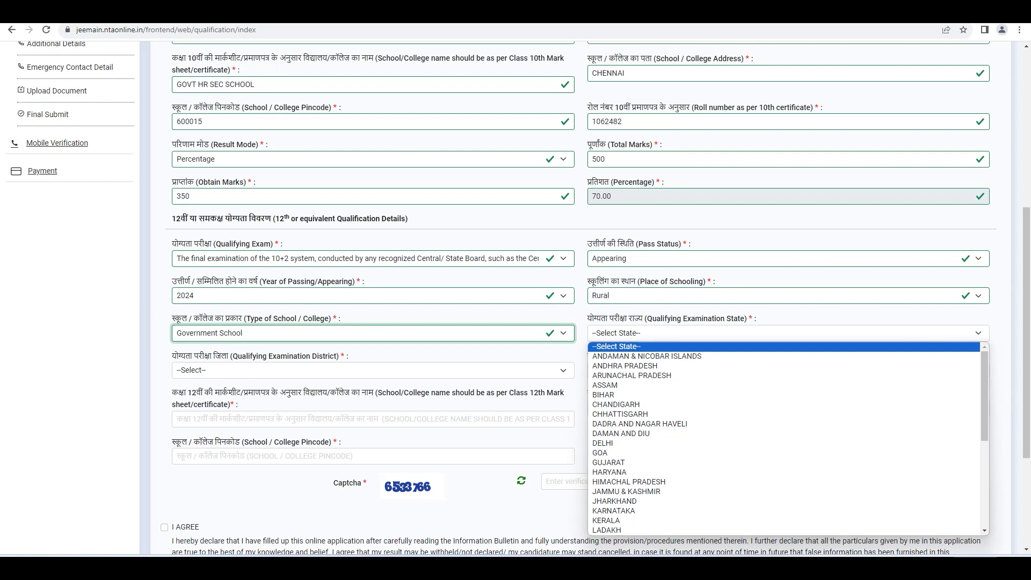
key("Down")
key("Down")
key("Down")
key("Down")
key("Down")
key("Down")
key("Down")
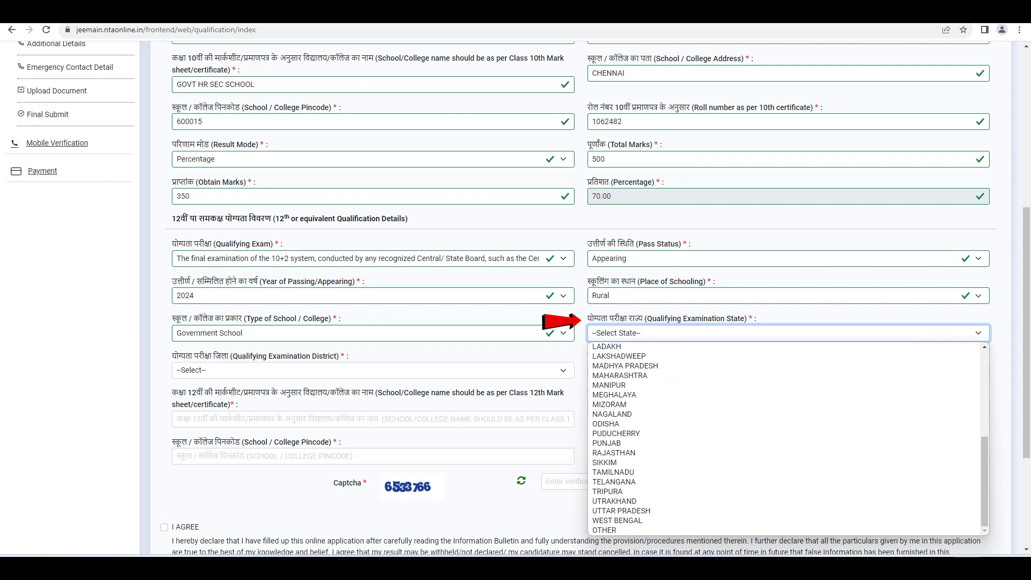
key("t")
key("Up")
key("Up")
key("Up")
key("Up")
key("Down")
key("Down")
key("Down")
key("Down")
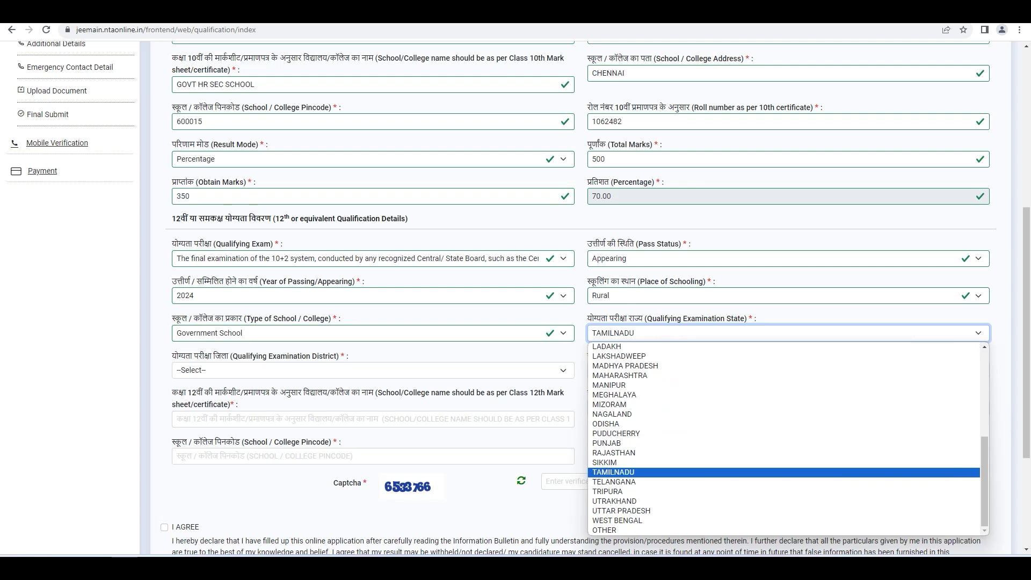
key("Return")
key("Tab")
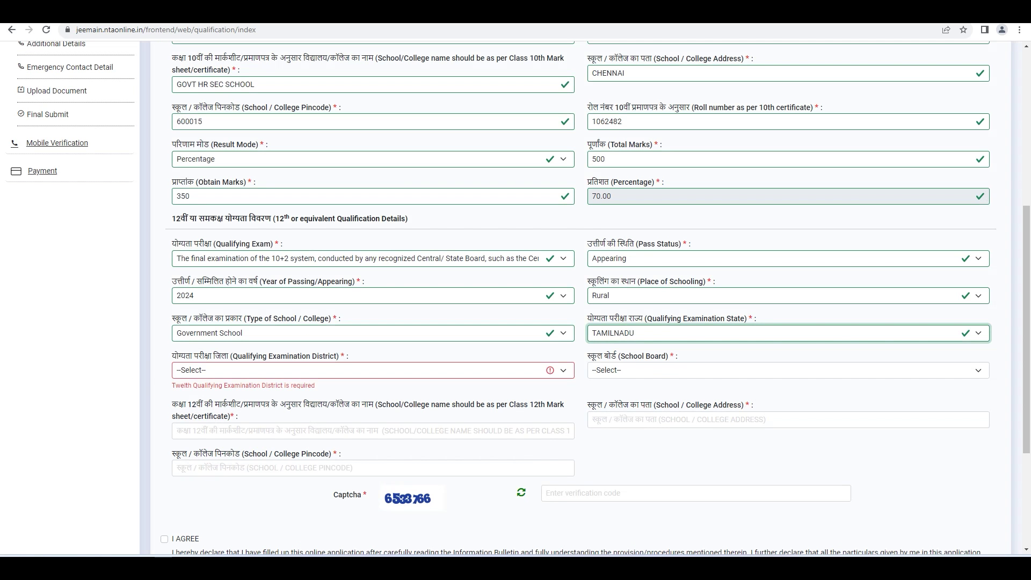
key("alt+Down")
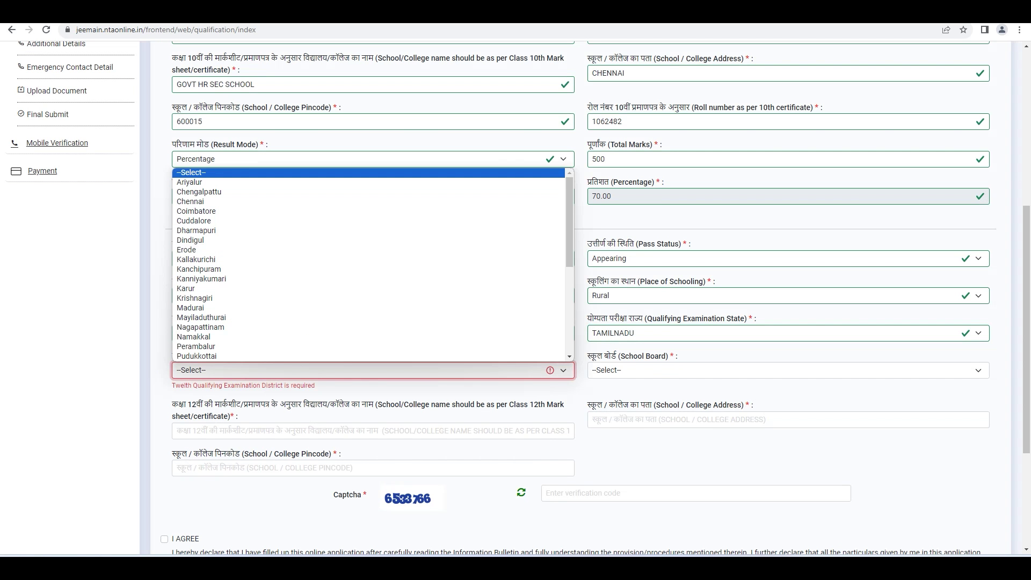
scroll(242, 298, "down", 4)
scroll(242, 268, "up", 5)
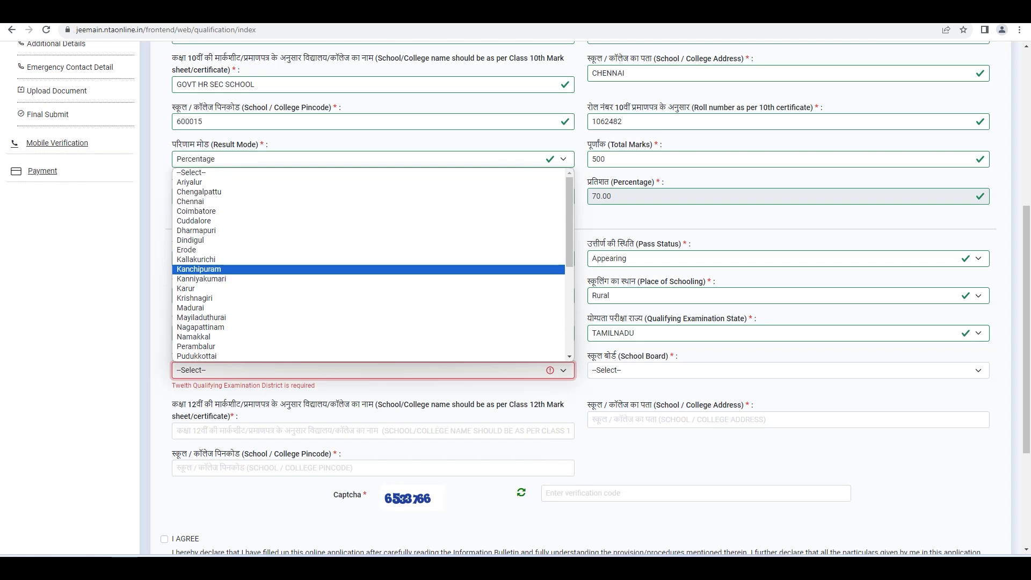
left_click(241, 201)
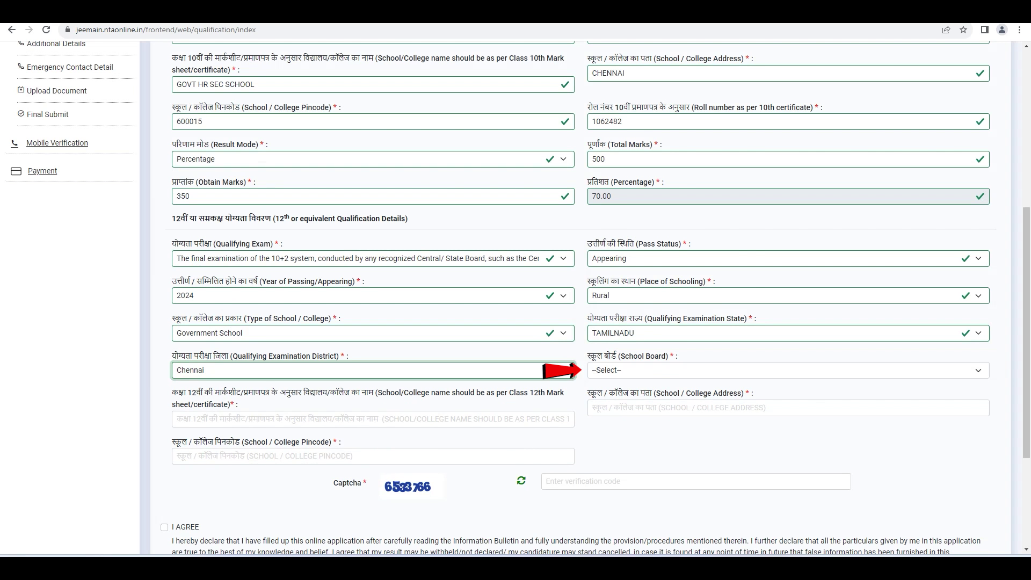
left_click(621, 370)
scroll(645, 322, "down", 5)
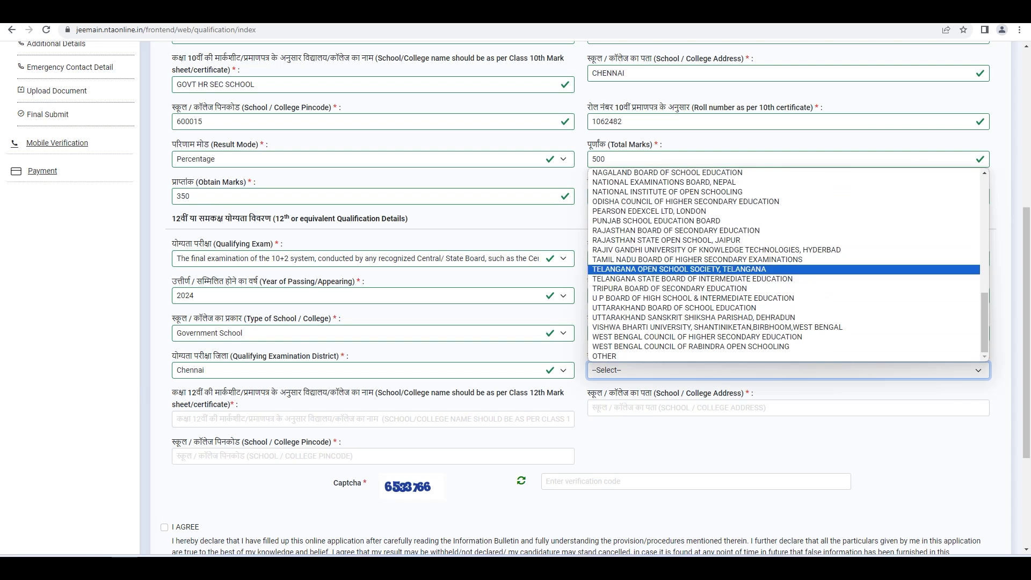
left_click(698, 259)
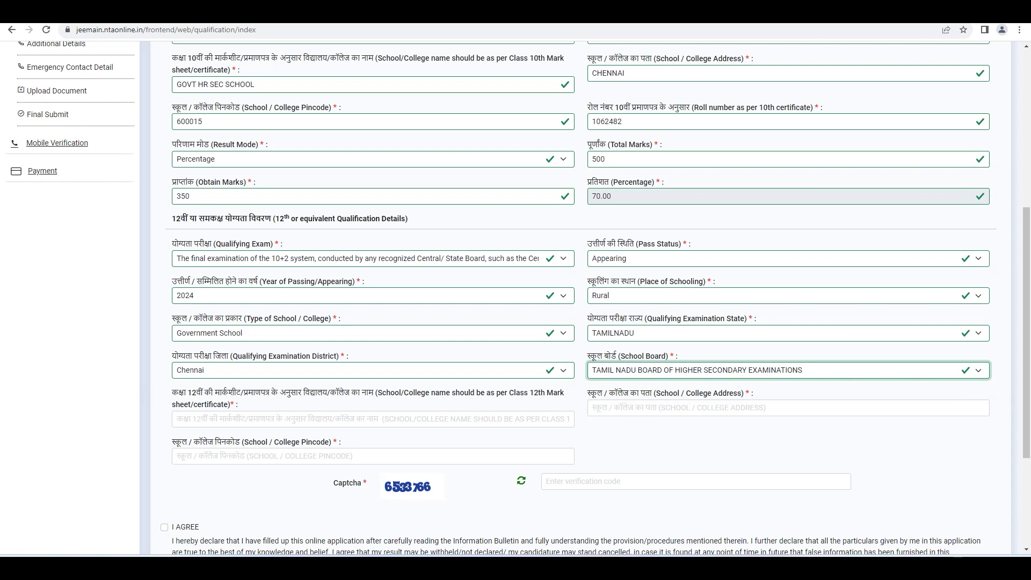
Copy the Class 10 school name into Class 12, with address 'CHENNAINAI TAMIL' and pincode 600015
left_click(373, 419)
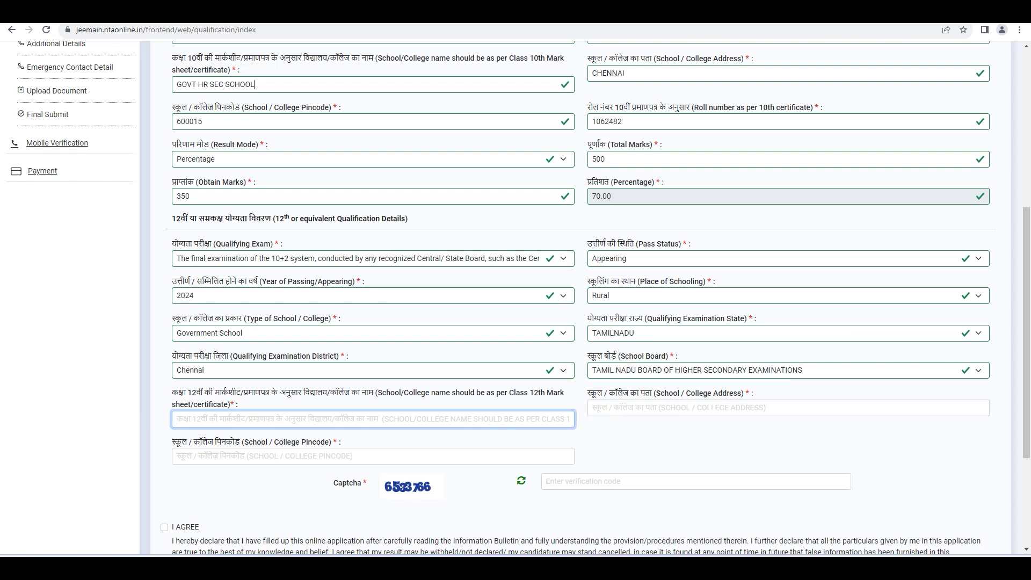
left_click(255, 84)
key("ctrl+a")
key("ctrl+c")
left_click(373, 419)
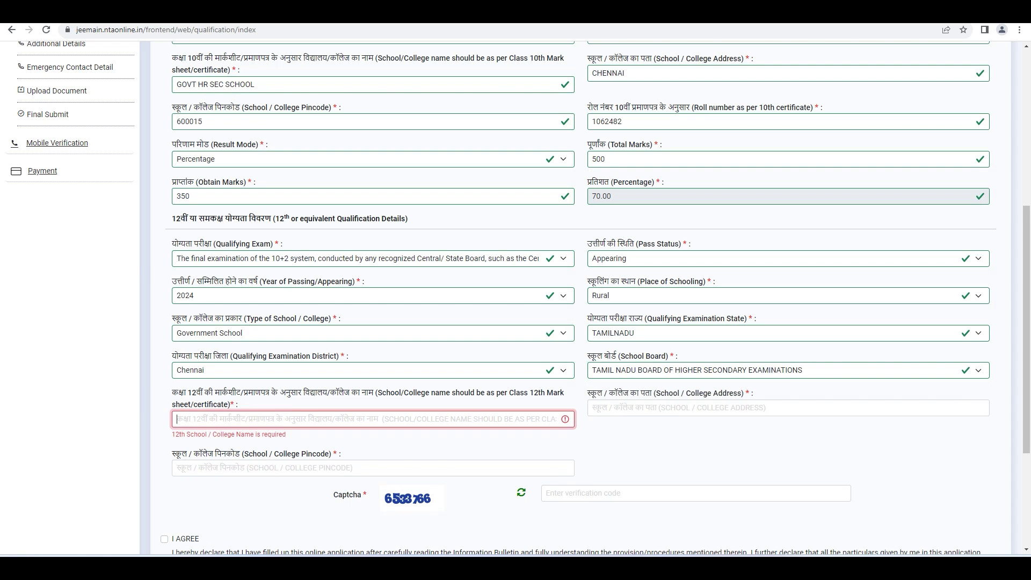
key("ctrl+v")
key("Tab")
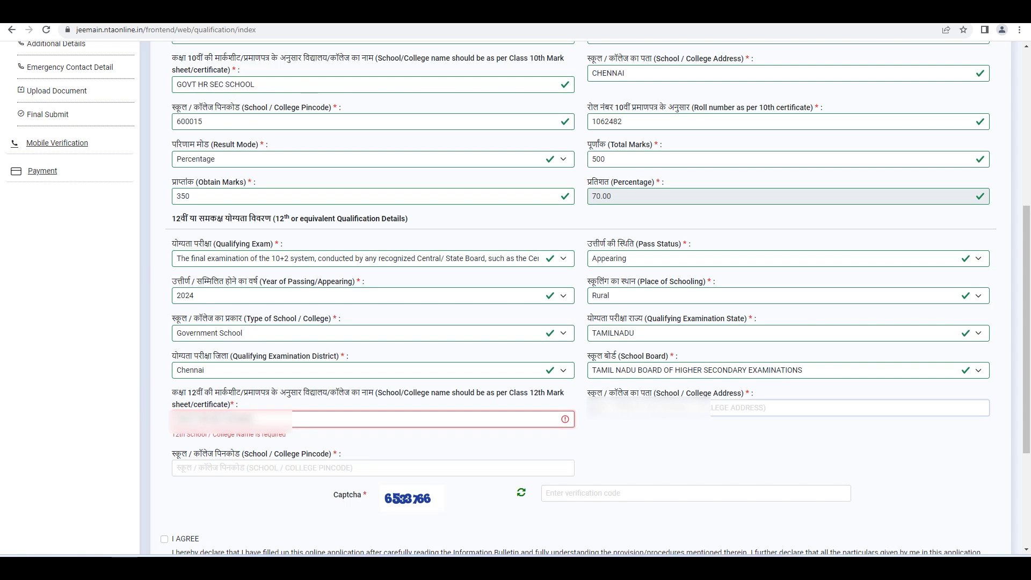
type("CHENNAI")
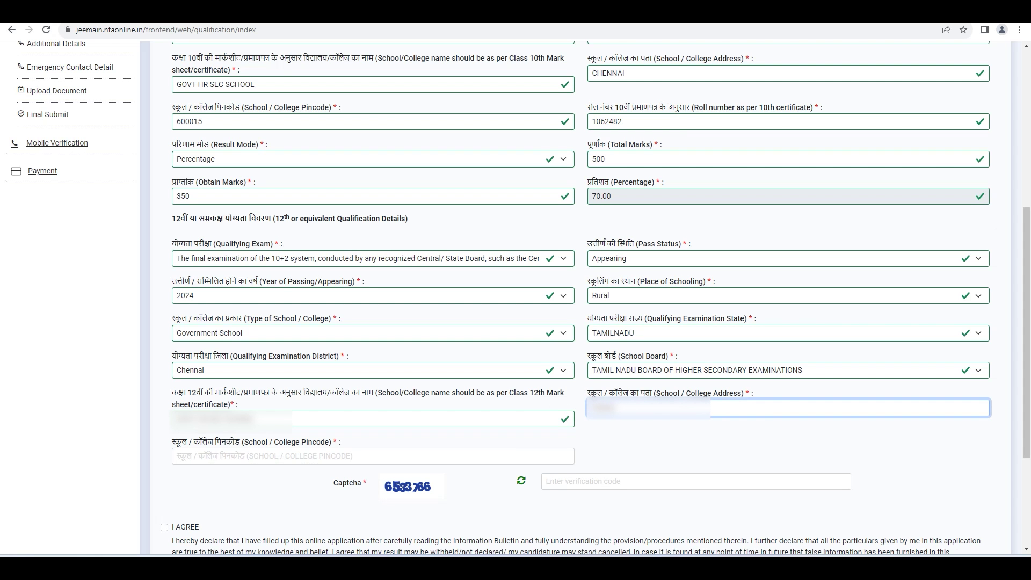
type("NAI TAMIL")
key("Tab")
type("6000")
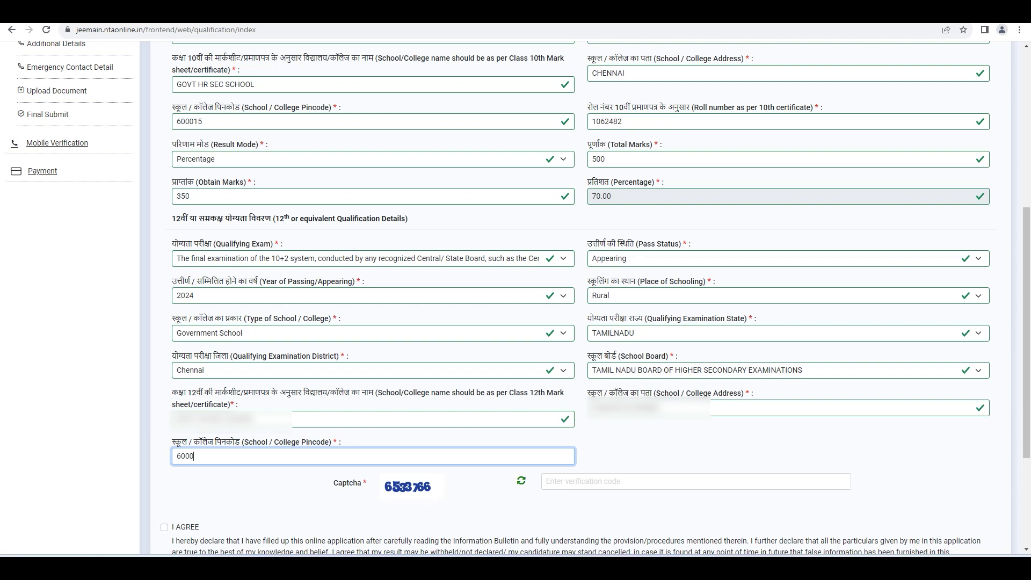
type("15")
Enter the captcha code, accept the declaration, and save the educational details
left_click(696, 481)
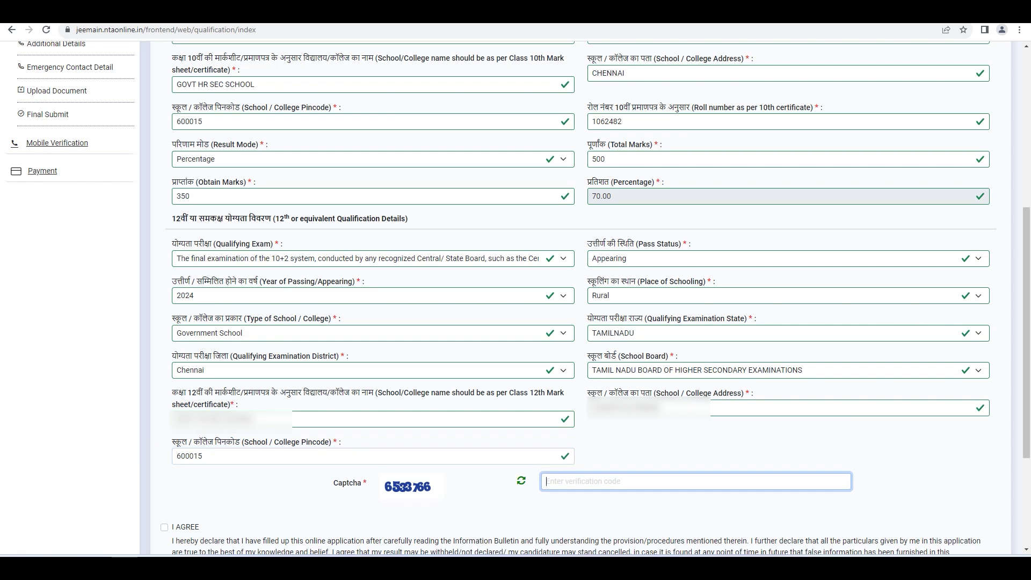
type("6533")
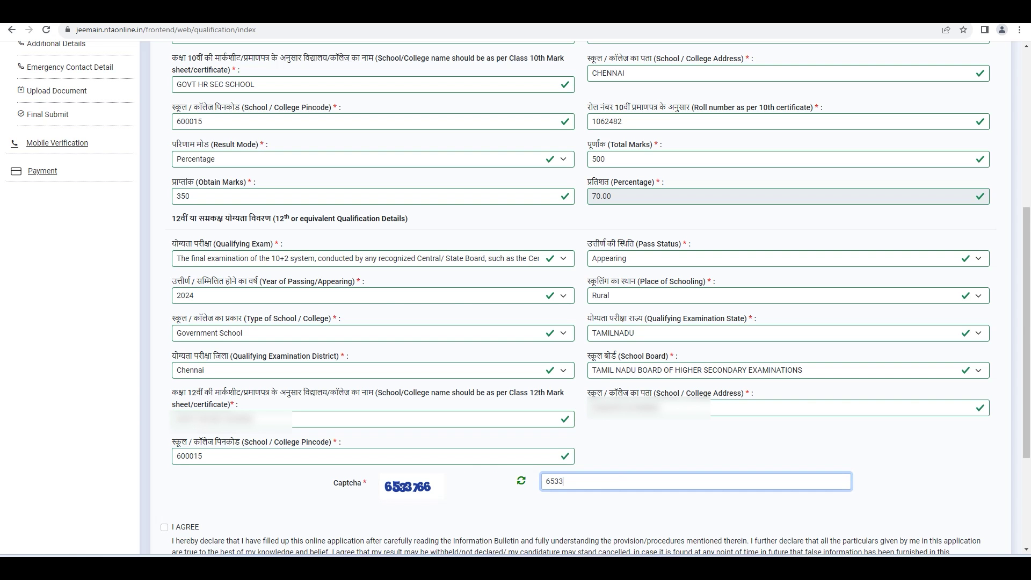
type("766")
scroll(581, 301, "down", 3)
left_click(164, 349)
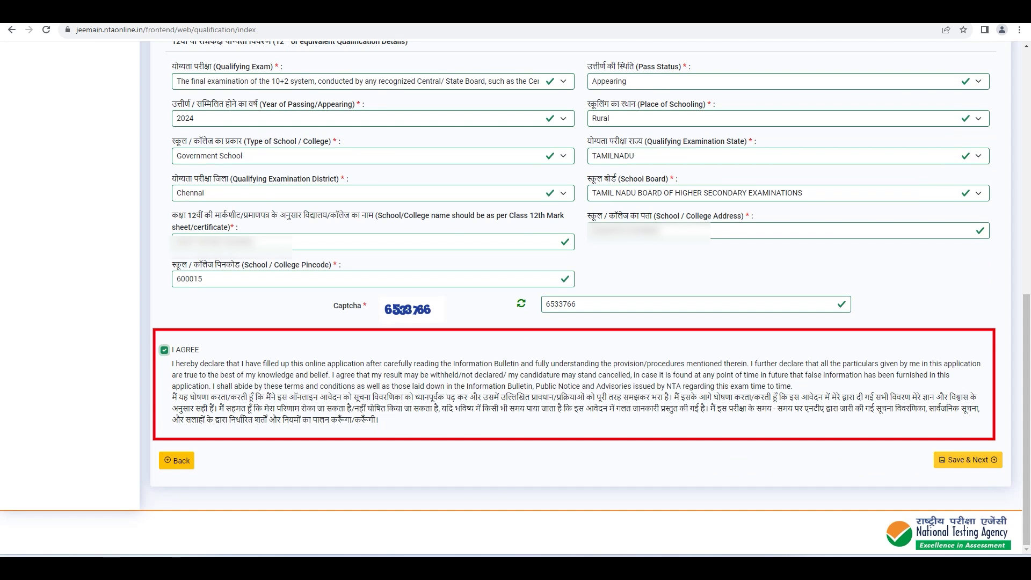
left_click(969, 460)
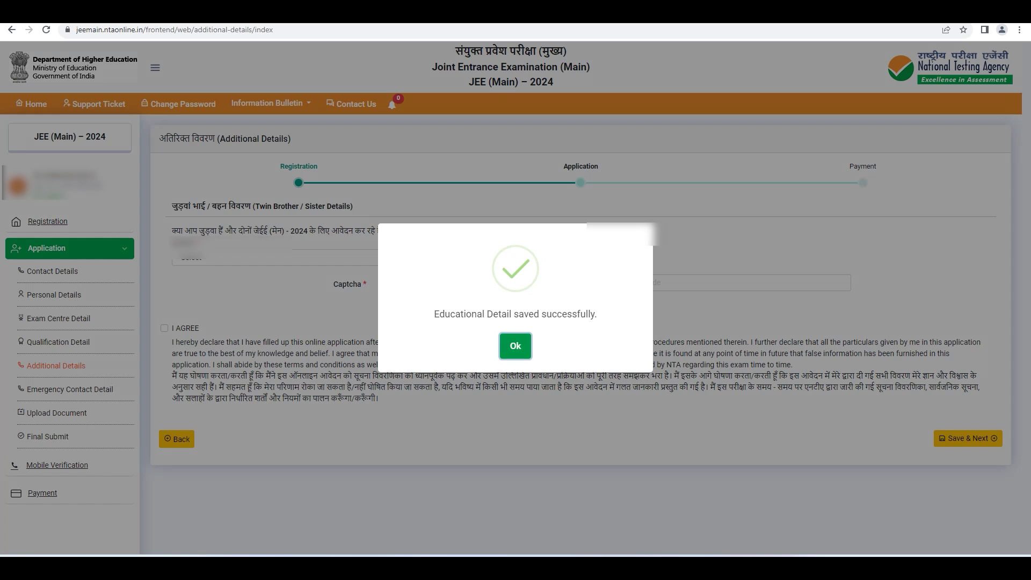
key("Return")
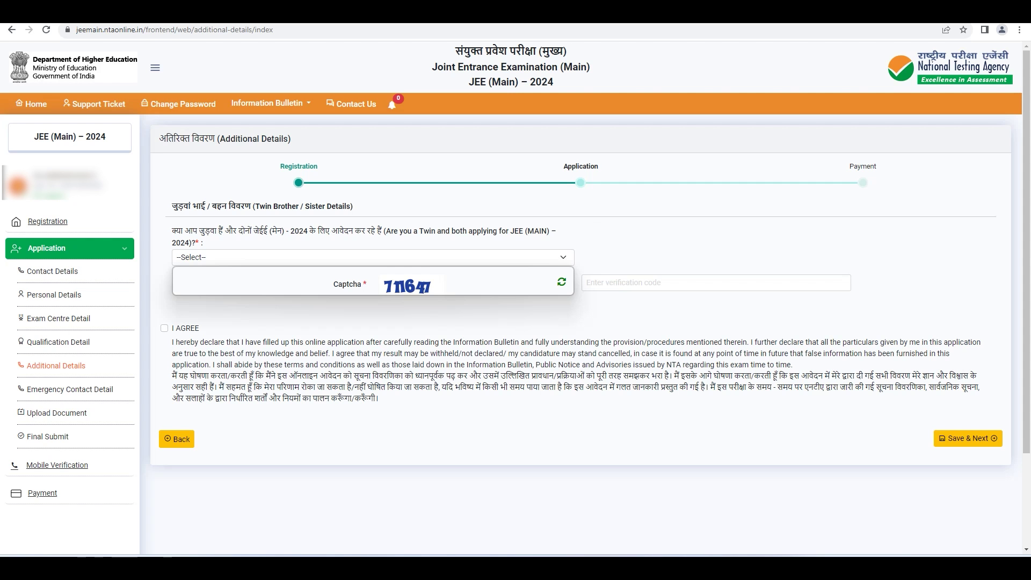
Answer No to the twin question, enter the captcha, accept the declaration and save Additional Details
left_click(372, 257)
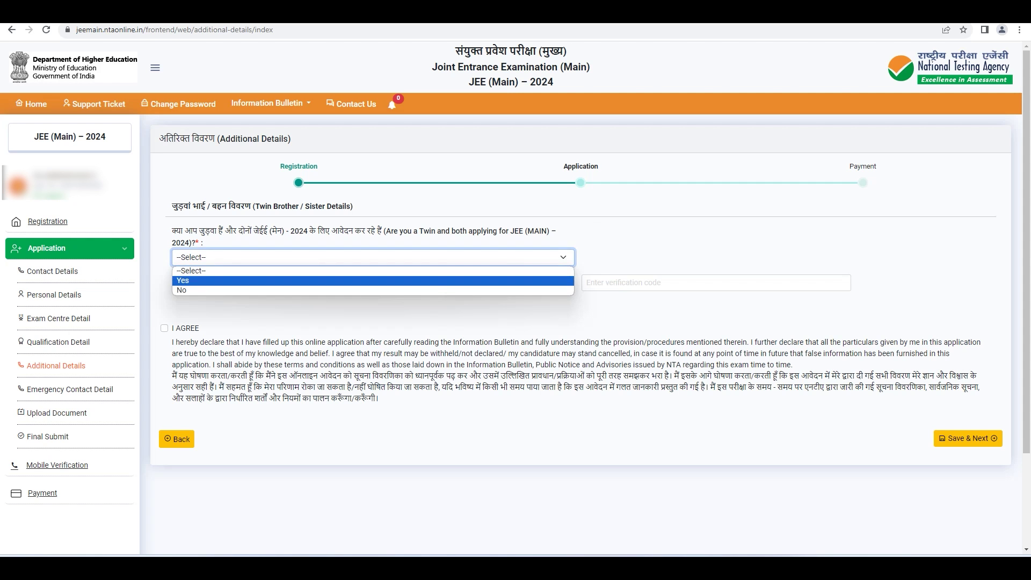
key("Return")
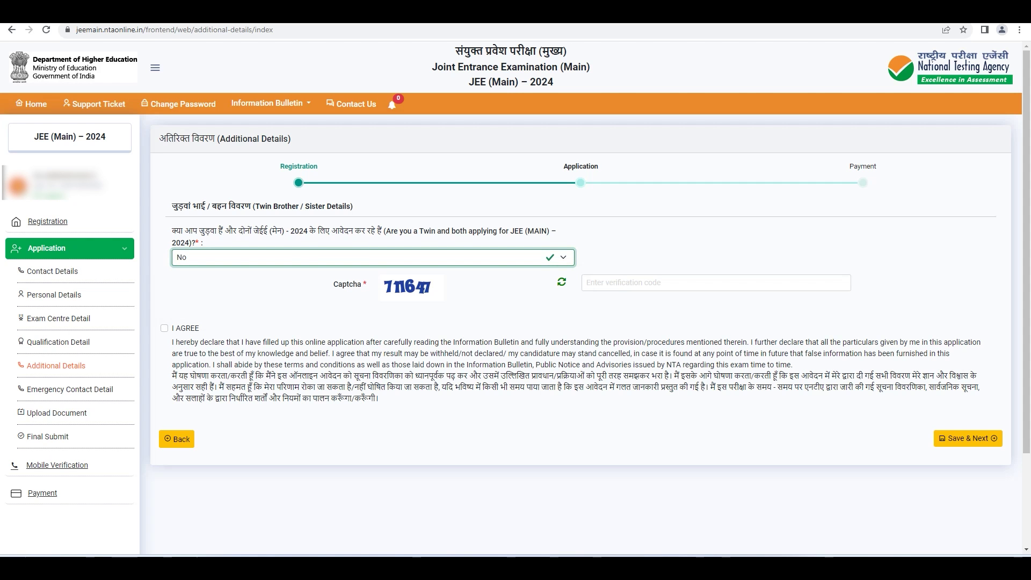
left_click(586, 282)
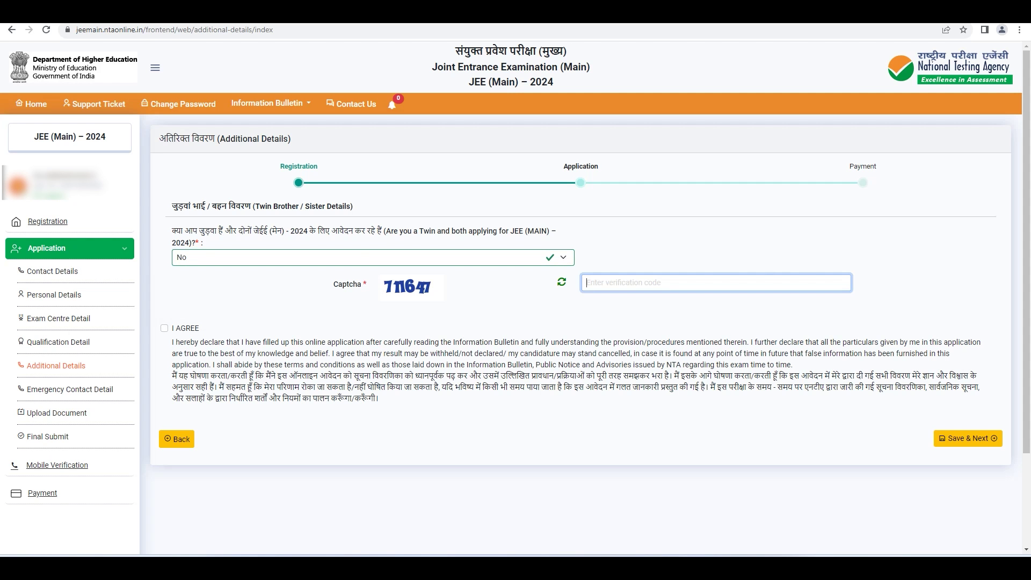
type("7")
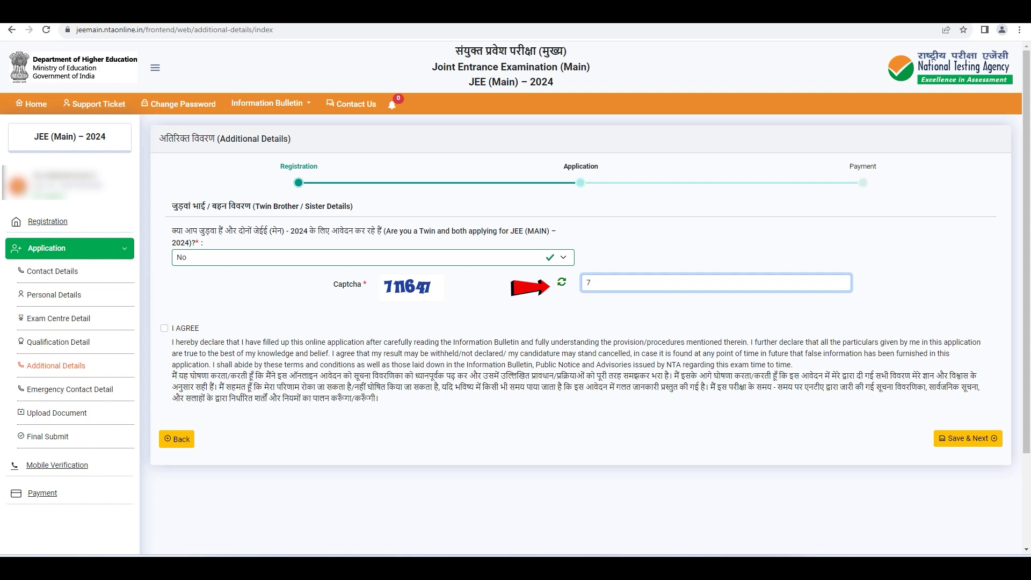
type("11647")
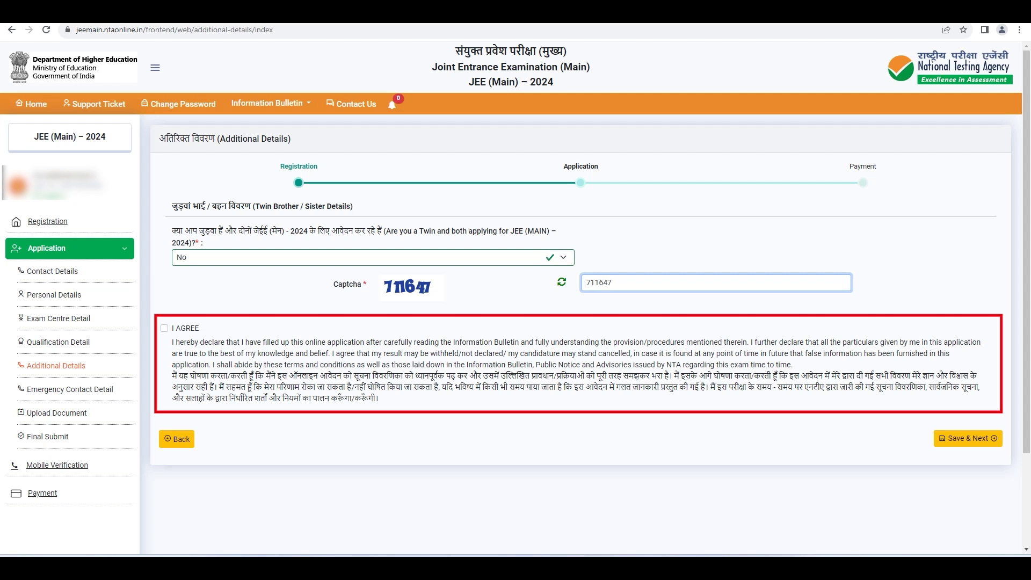
left_click(164, 328)
left_click(967, 439)
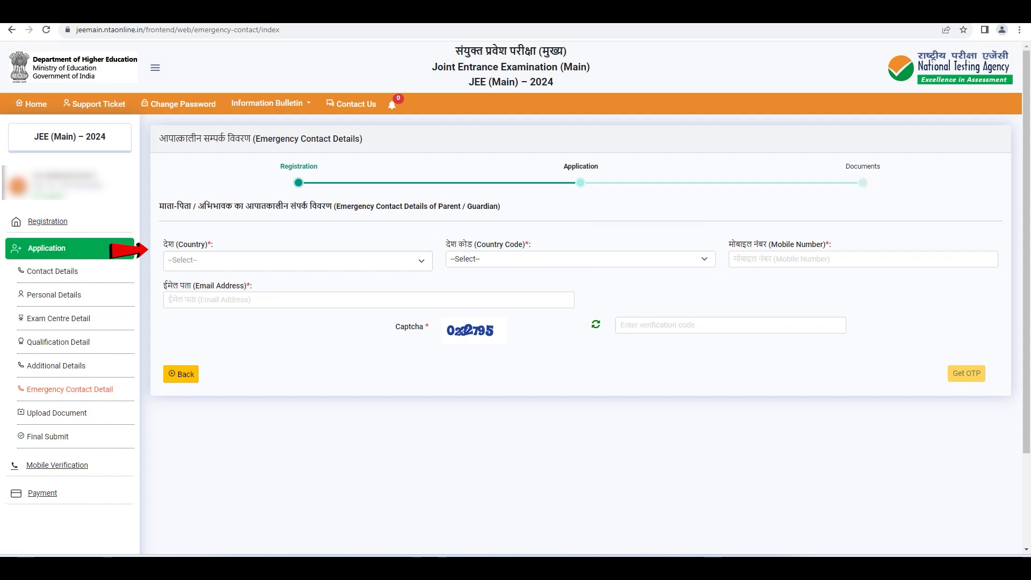
Set the emergency contact's country to INDIA, code +91, and enter the mobile number
left_click(298, 261)
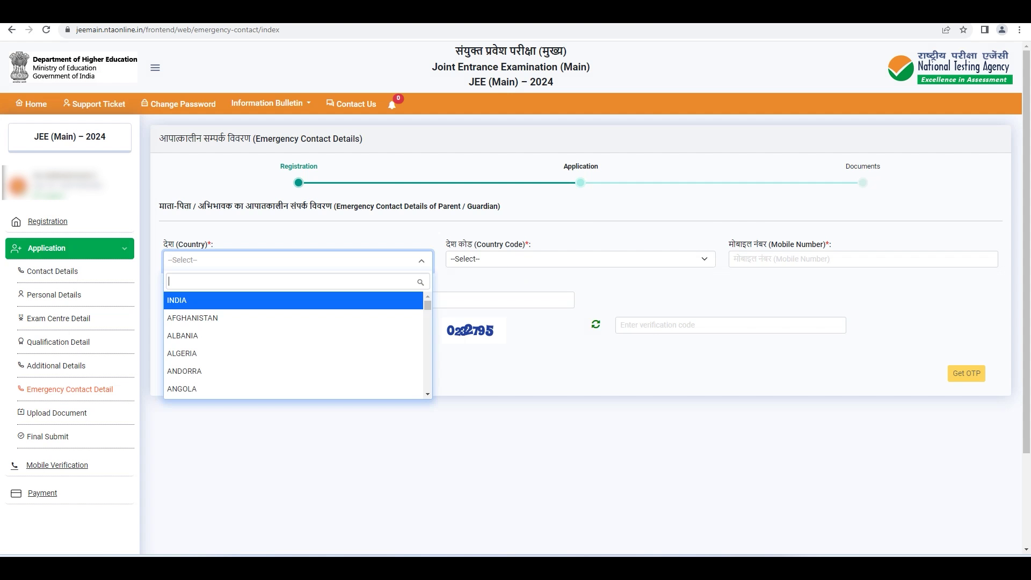
key("Down")
key("Up")
key("Return")
key("Tab")
key("alt+Down")
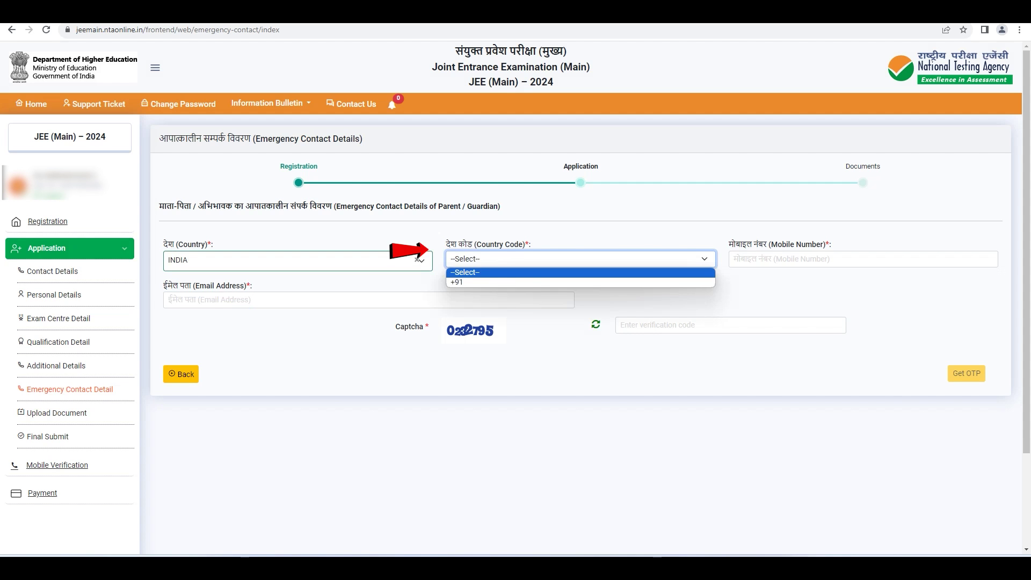
key("Down")
key("Return")
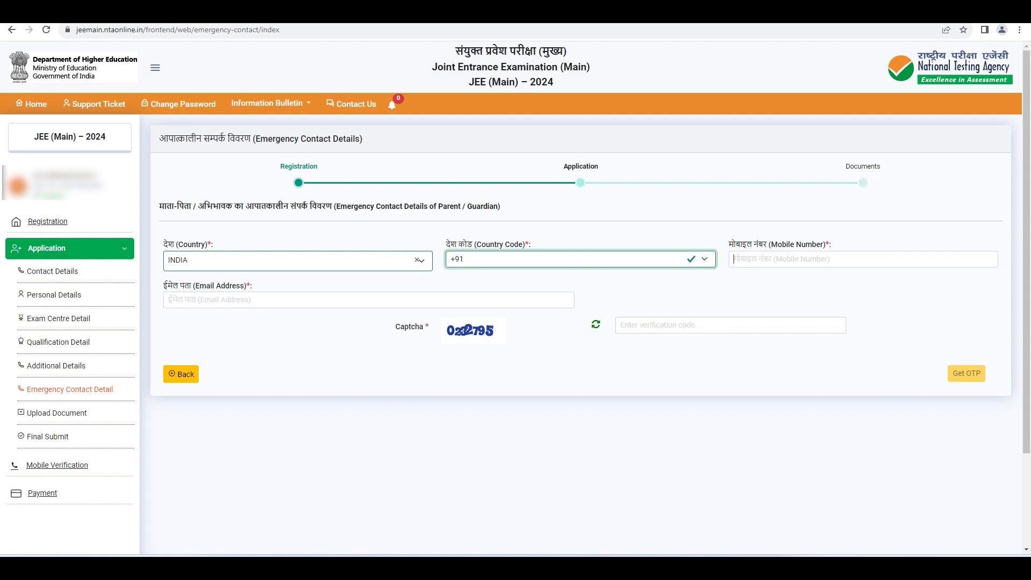
key("Tab")
type("70")
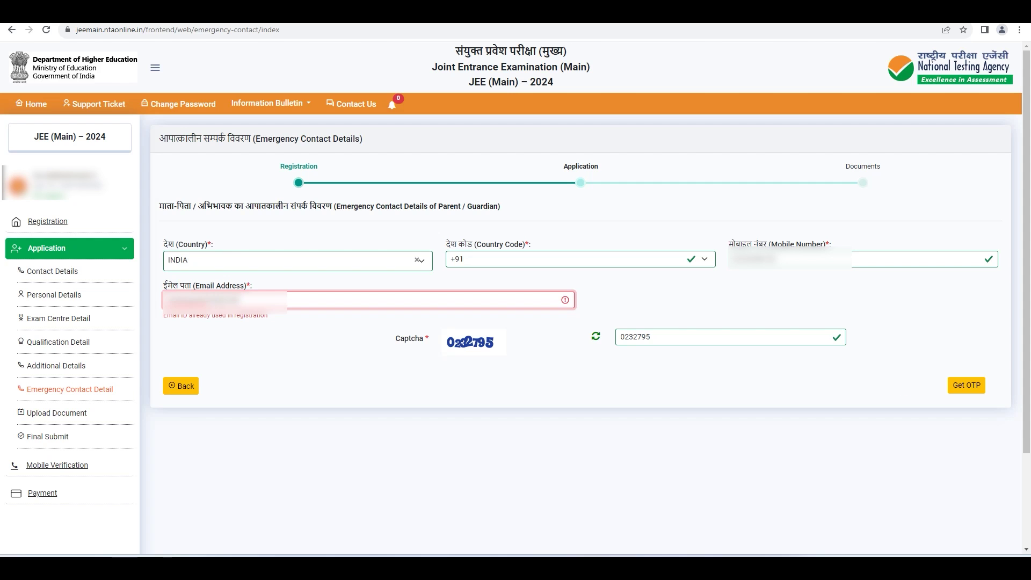
Request and enter the mobile and email OTPs, agree to the declaration, then verify
key("Return")
key("Return")
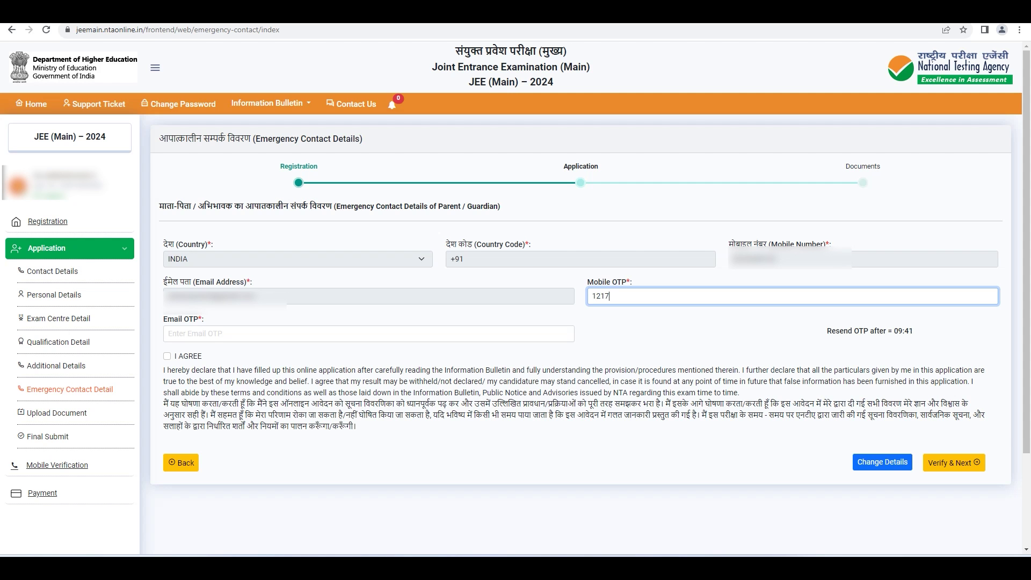
key("Return")
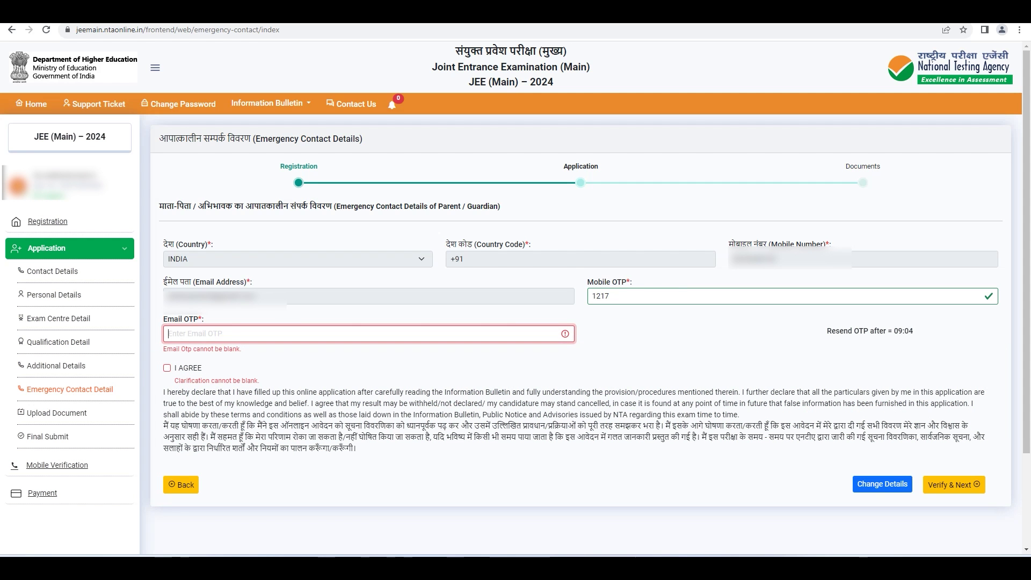
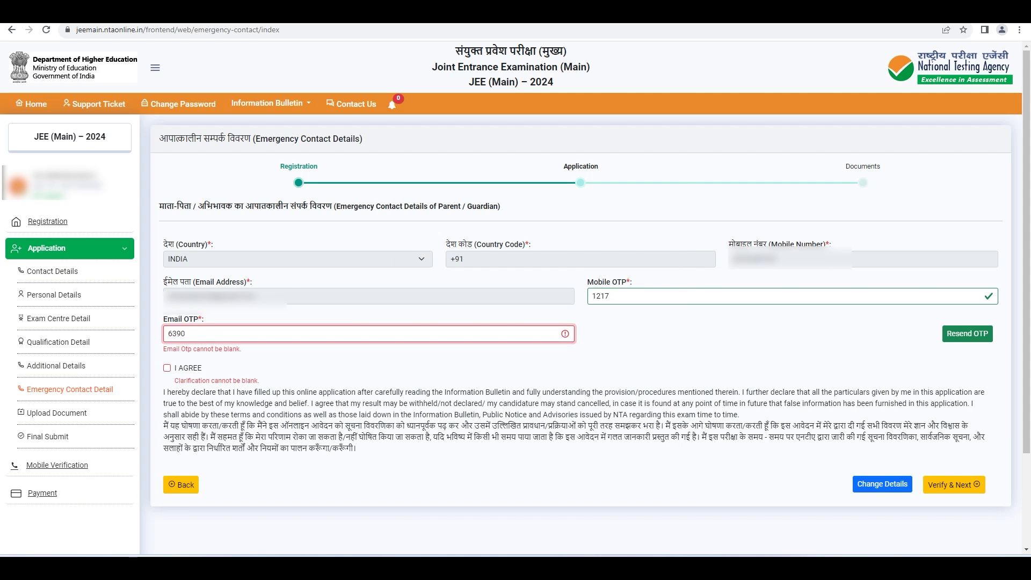
left_click(168, 368)
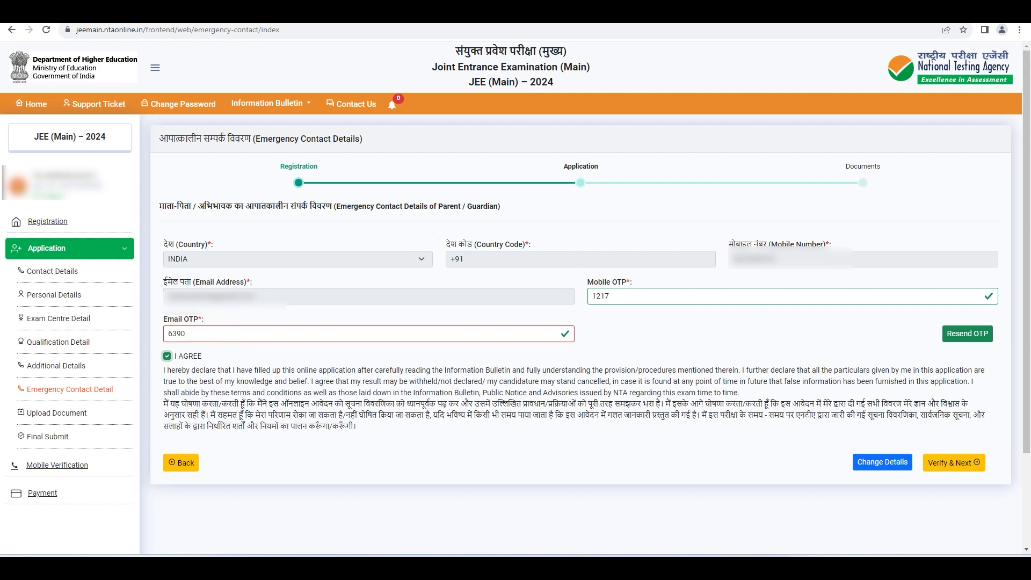
left_click(952, 463)
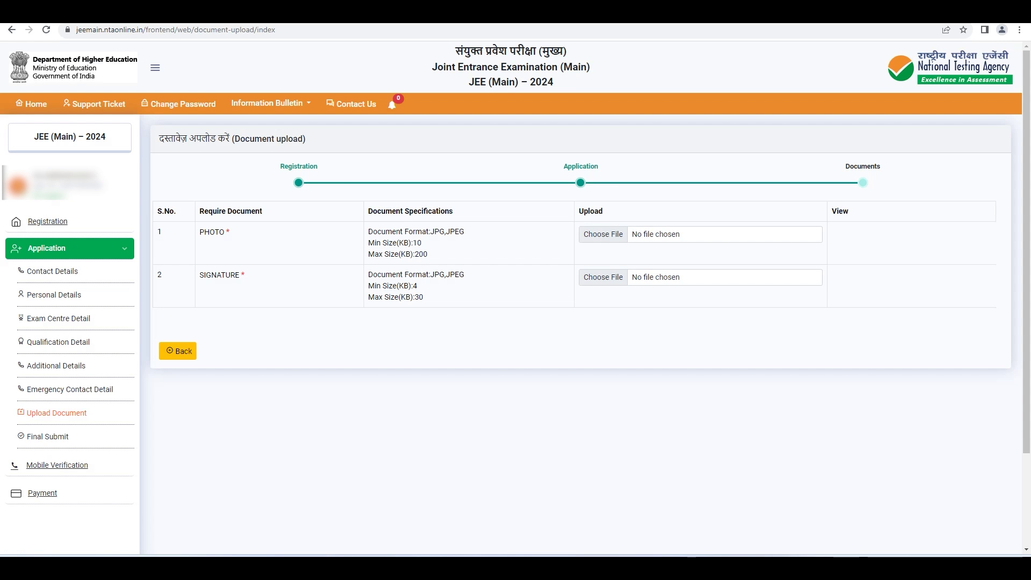
Upload the chosen photo and the RRRR signature image, then save the documents
key("Return")
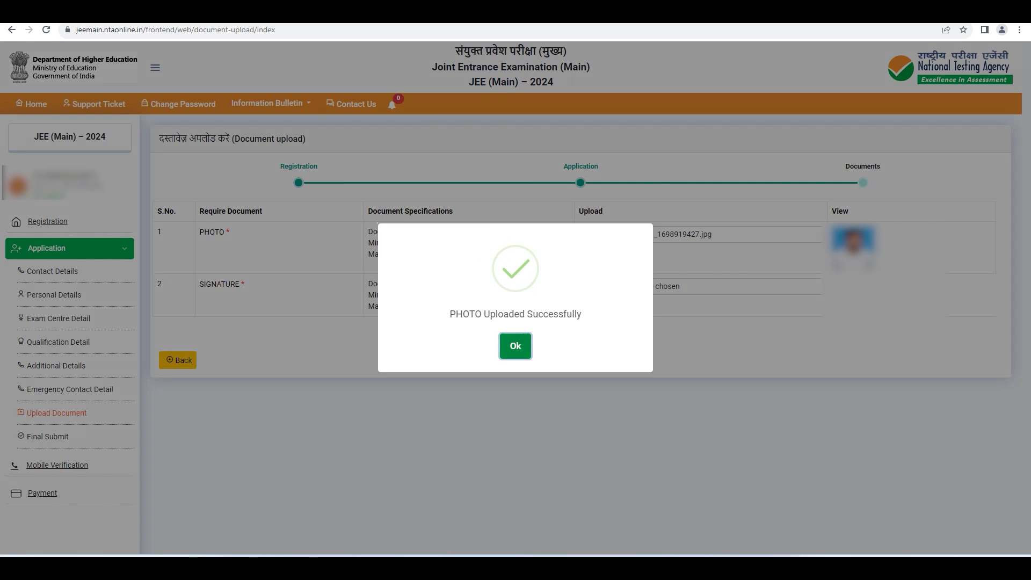
key("Return")
key("Tab")
key("Return")
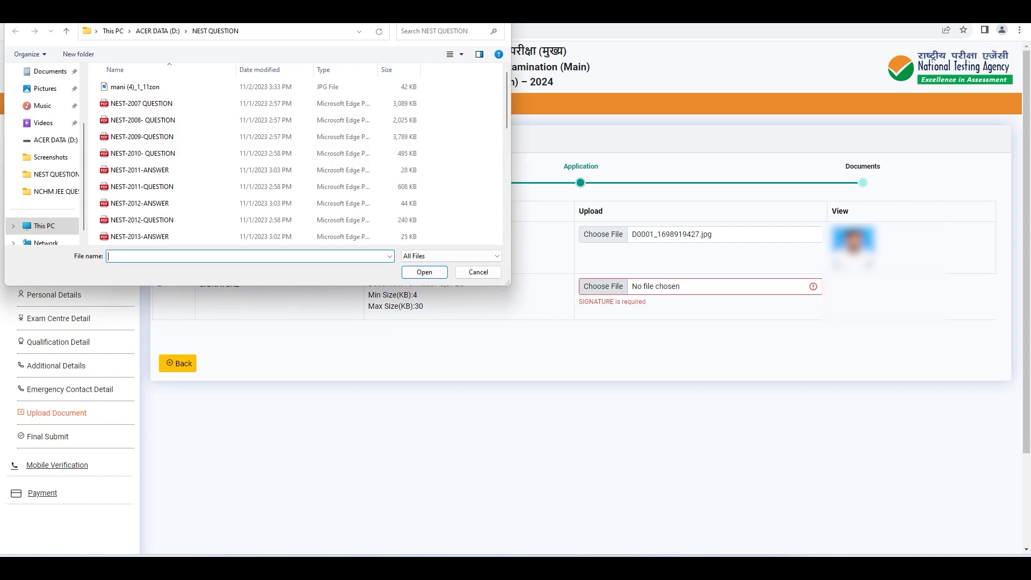
scroll(263, 177, "down", 4)
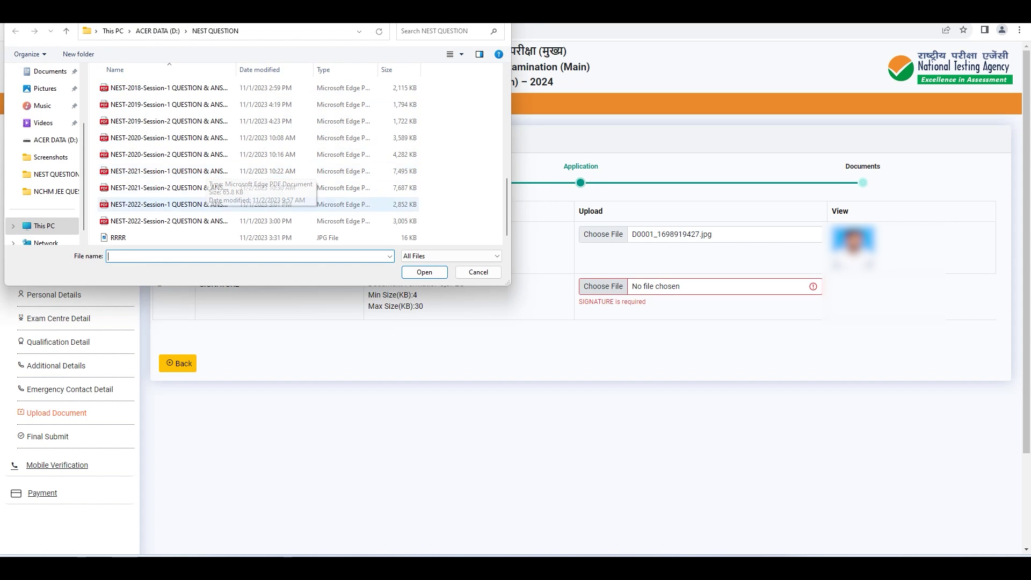
left_click(263, 237)
left_click(425, 272)
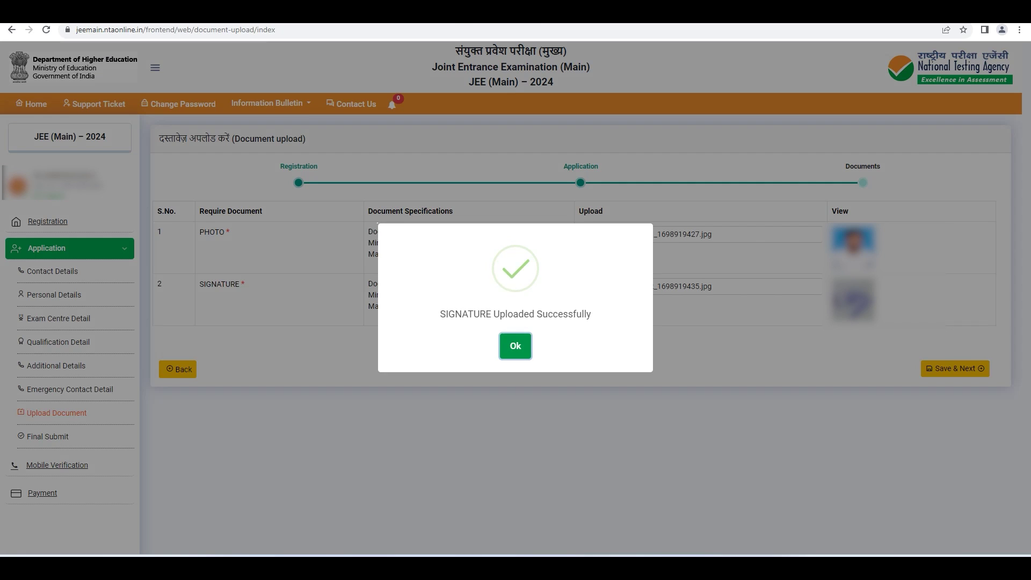
key("Return")
left_click(955, 368)
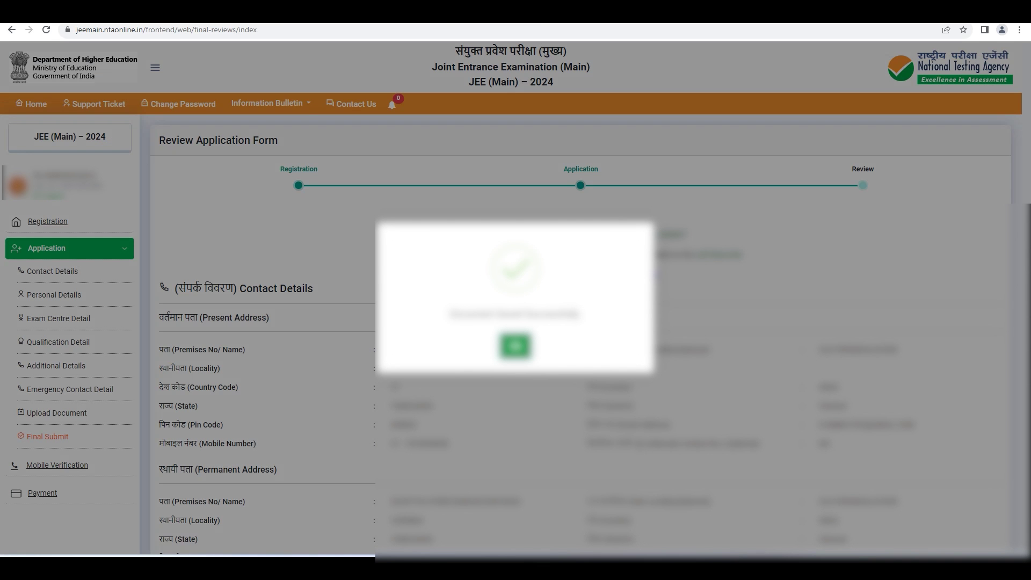
Open mobile number verification and request an OTP for the mobile number
key("Return")
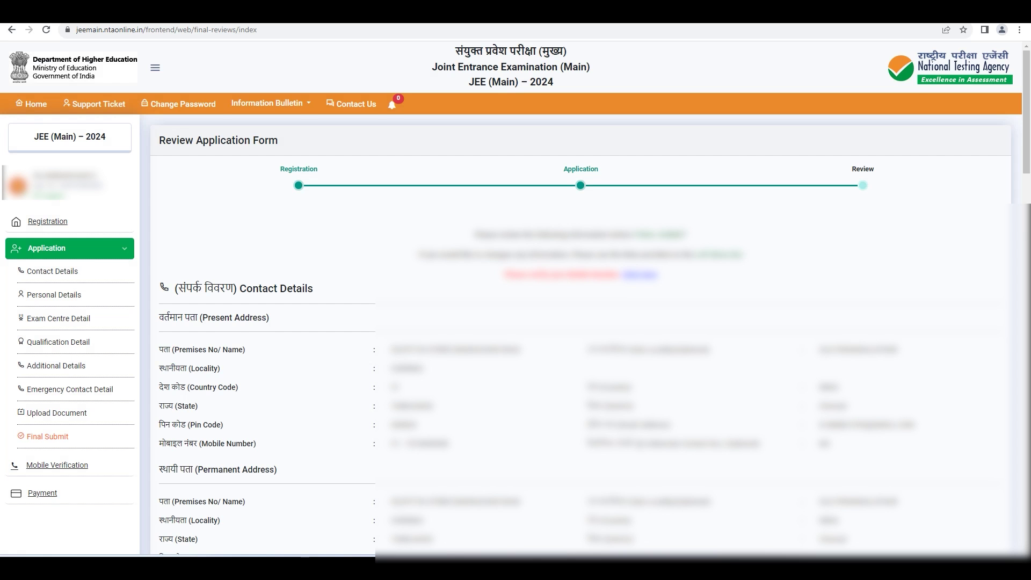
left_click(639, 275)
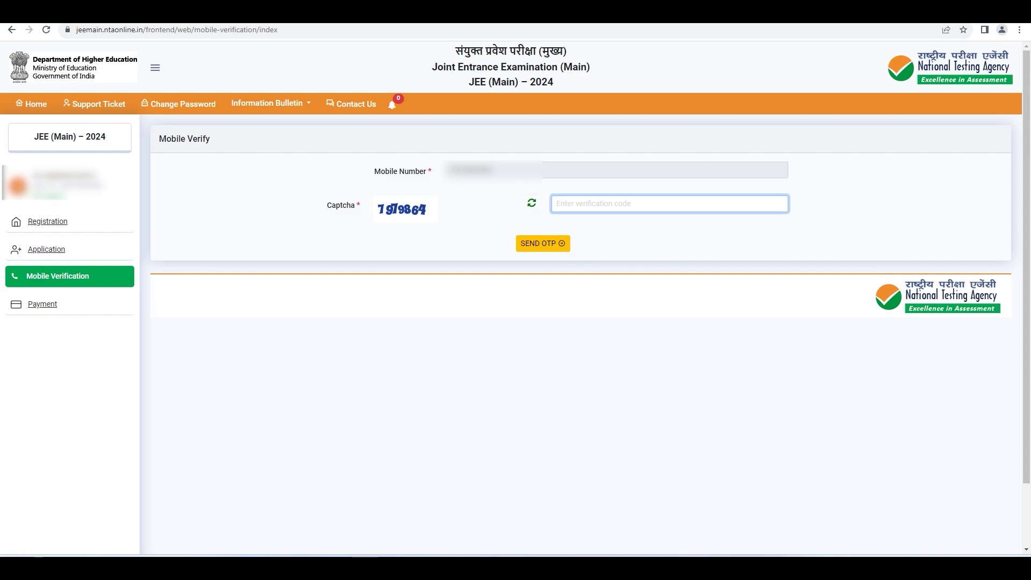
key("Return")
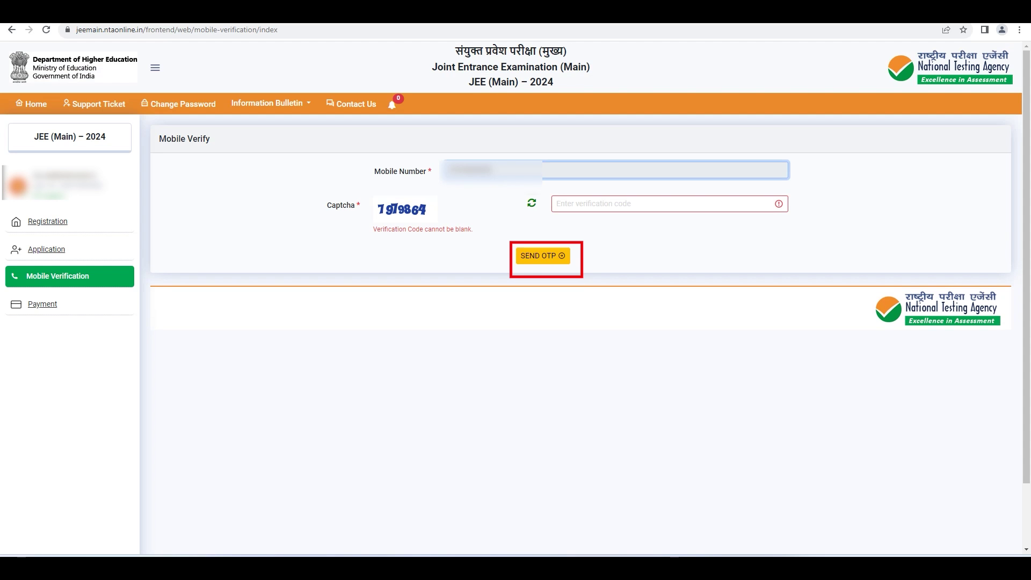
type("797")
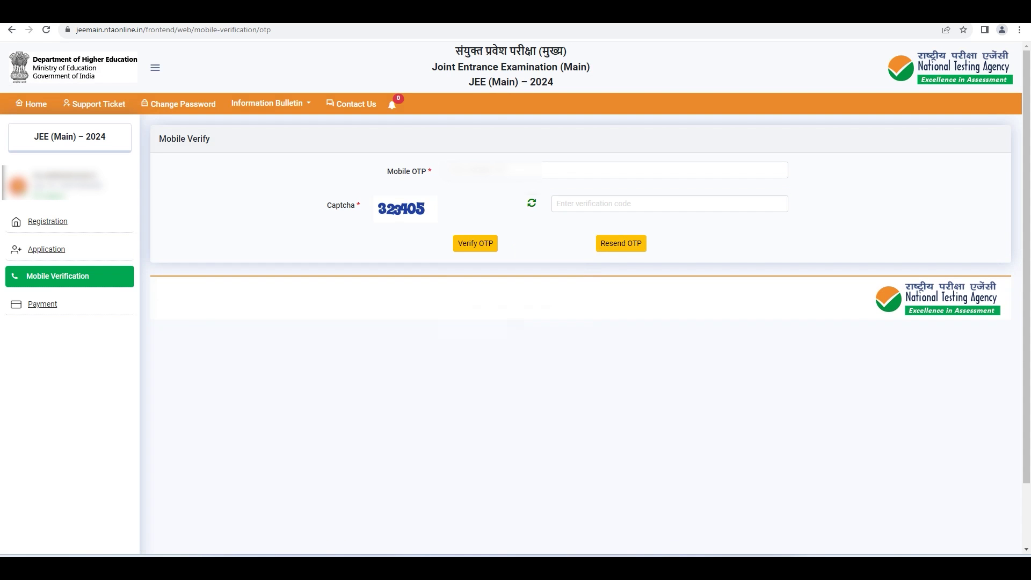
Enter the received mobile OTP and the captcha, then verify the mobile number
left_click(615, 170)
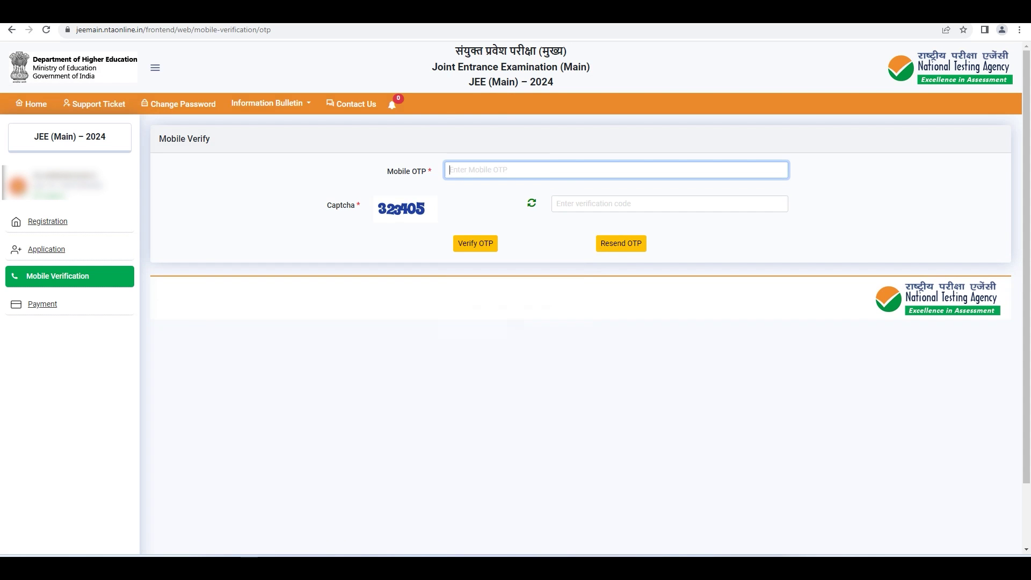
left_click(669, 204)
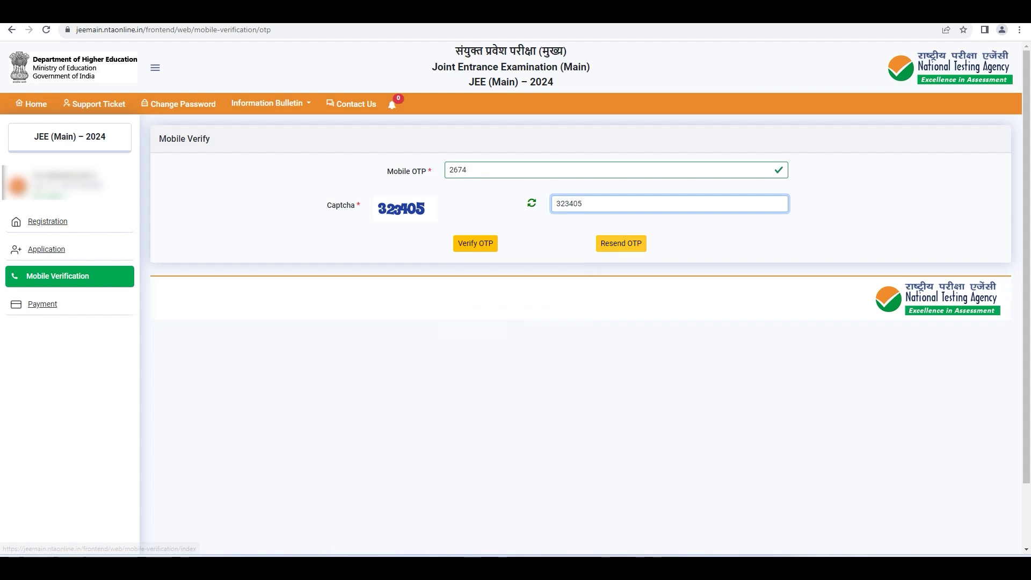
left_click(475, 243)
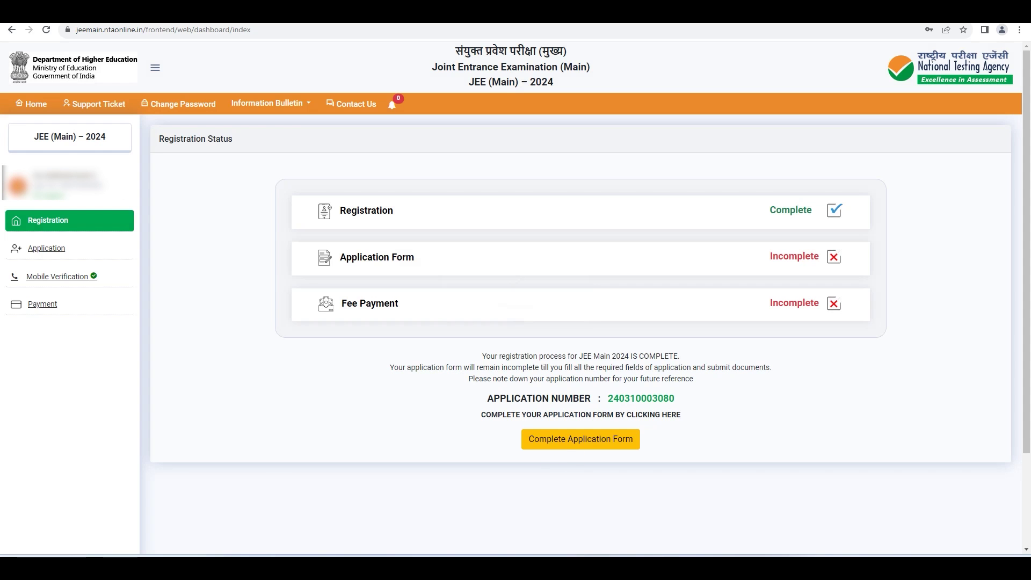
Continue to Complete Application Form and open the Final Submit checklist at the bottom
left_click(580, 439)
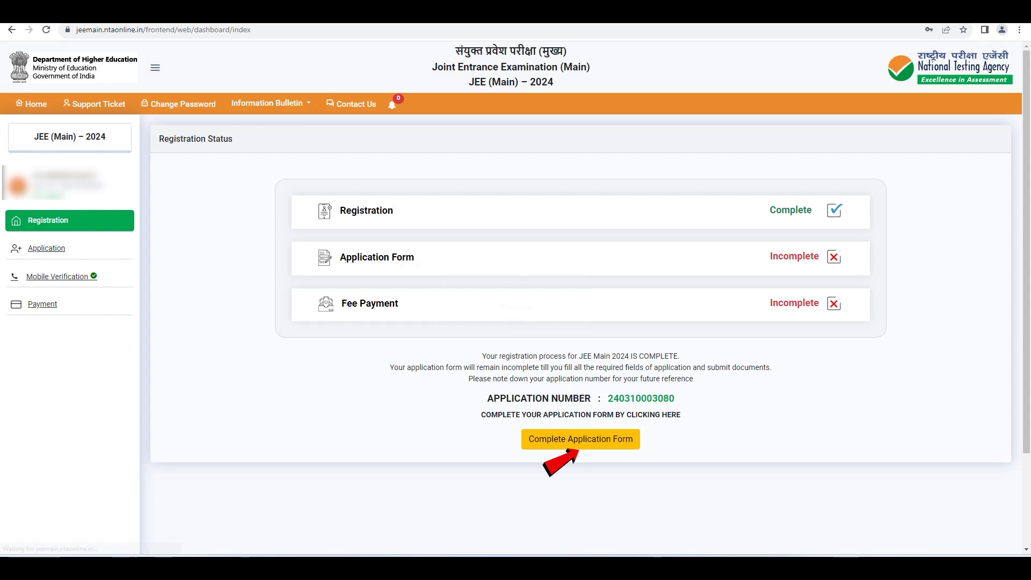
left_click(581, 440)
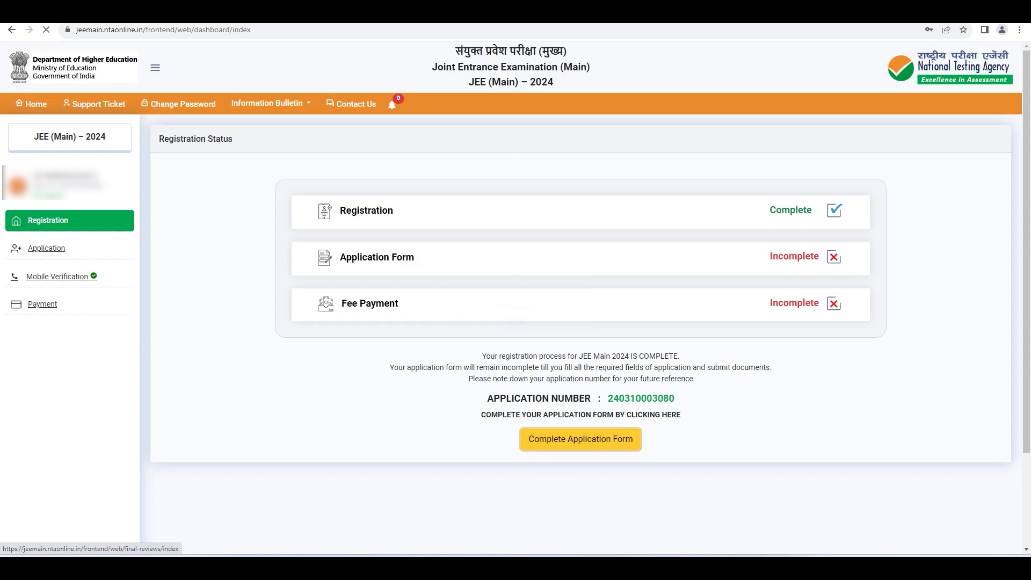
scroll(580, 322, "down", 10)
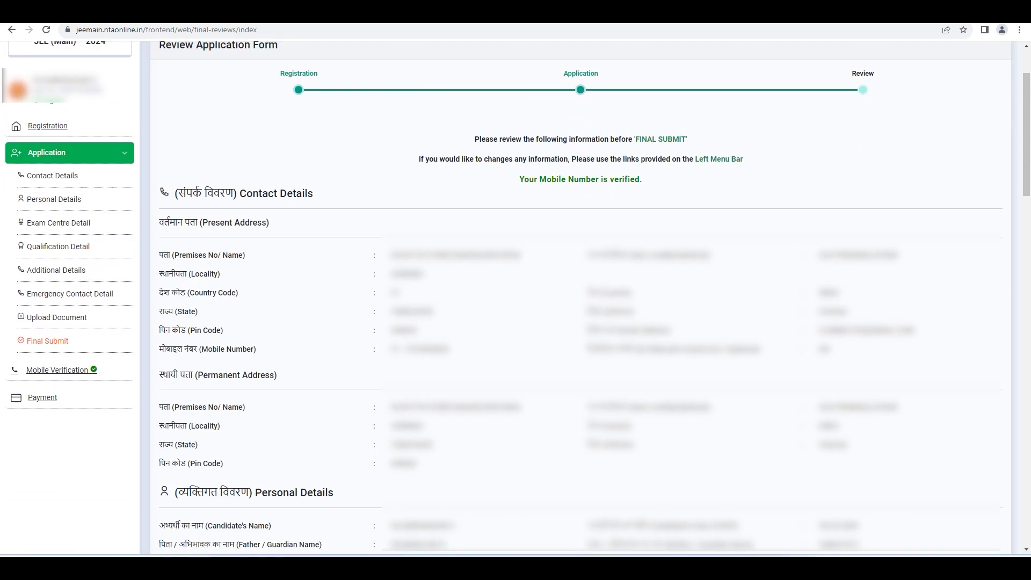
scroll(580, 322, "down", 10)
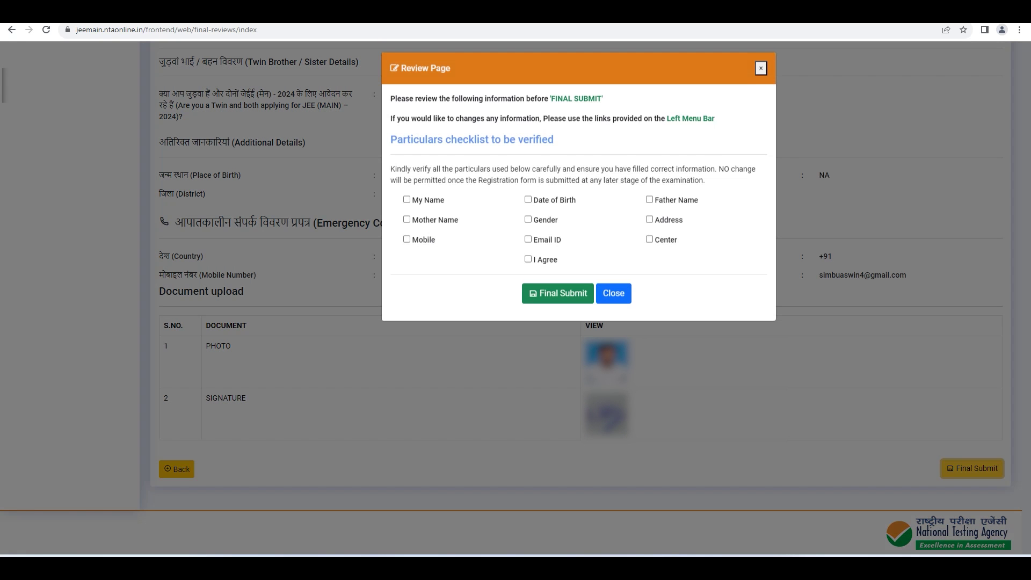
left_click(407, 204)
Tick all checklist particulars and I Agree, then final-submit the application
left_click(406, 224)
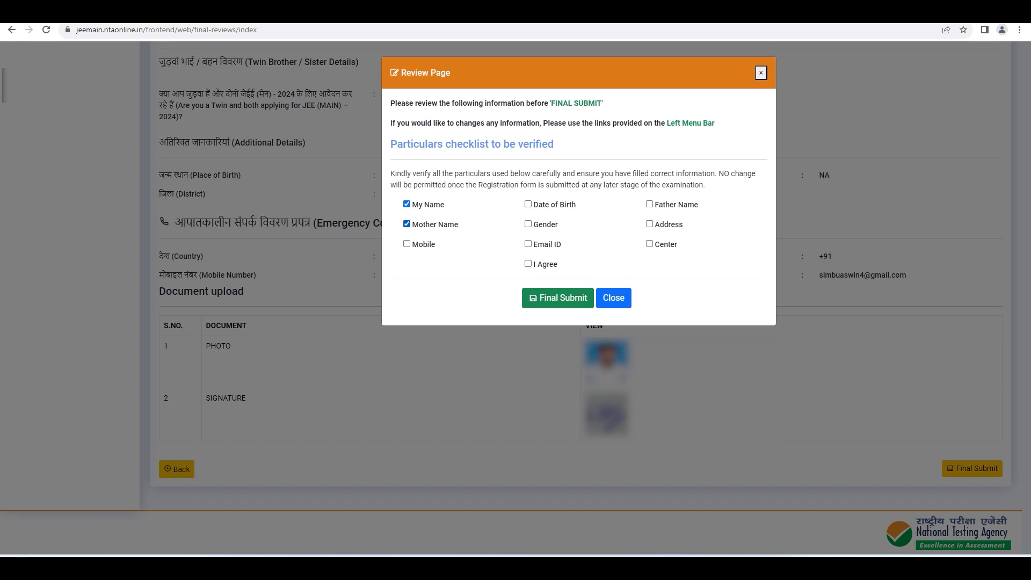
left_click(407, 244)
left_click(528, 204)
left_click(528, 224)
left_click(528, 244)
left_click(649, 204)
left_click(649, 224)
left_click(528, 263)
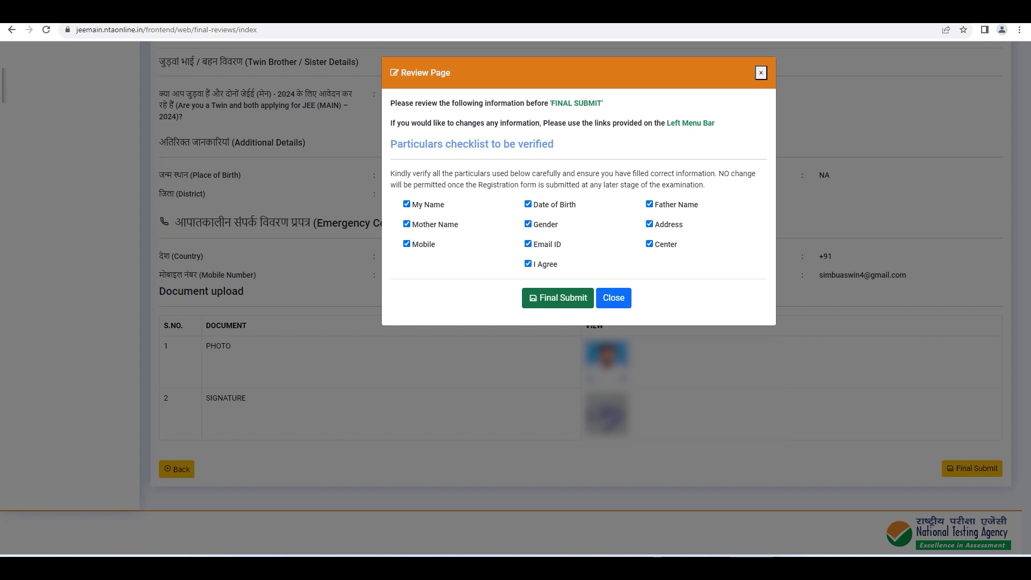
left_click(558, 298)
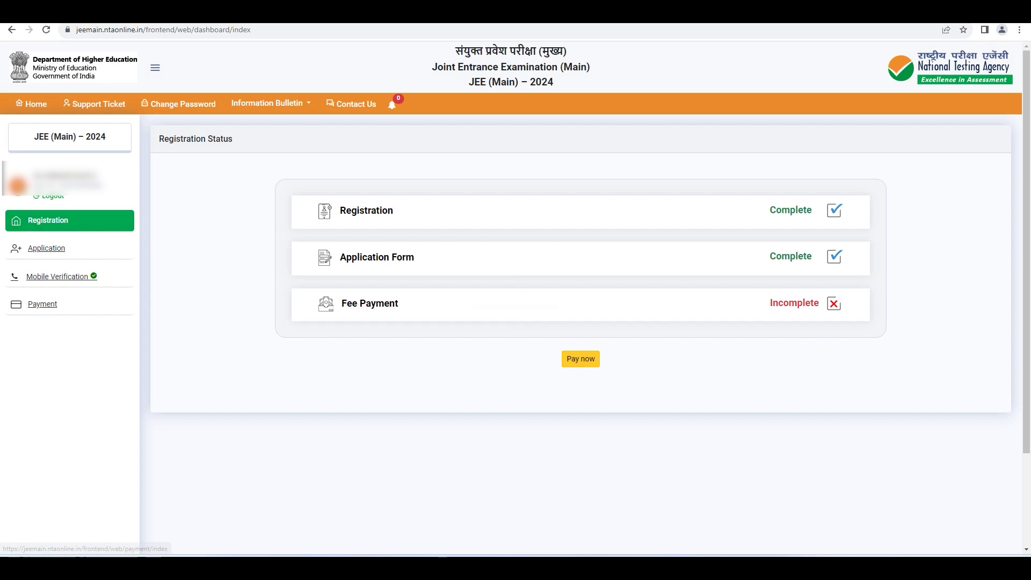
Start the ₹900.00 fee payment and choose Cards in the ICICI gateway
left_click(581, 358)
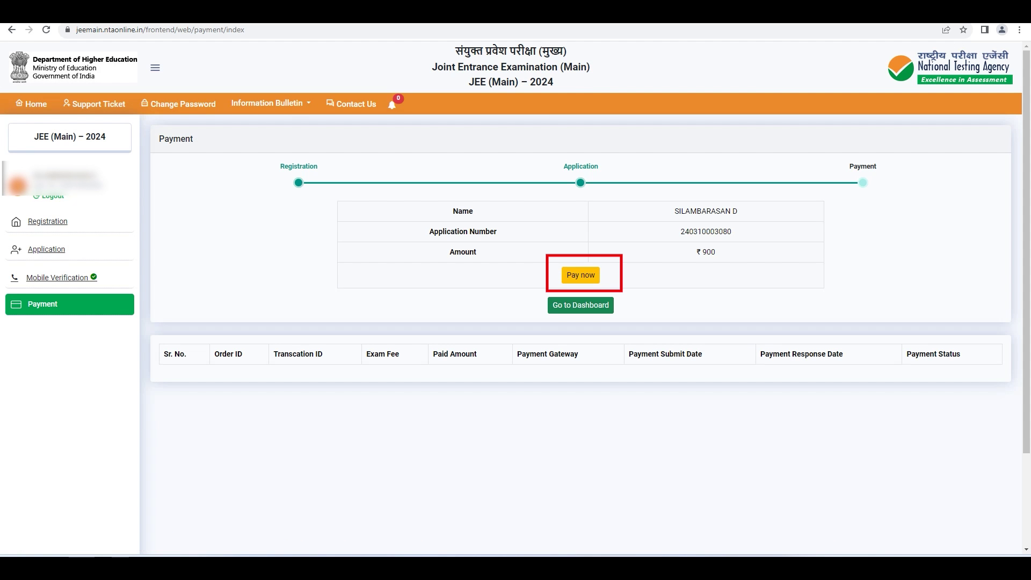
left_click(581, 275)
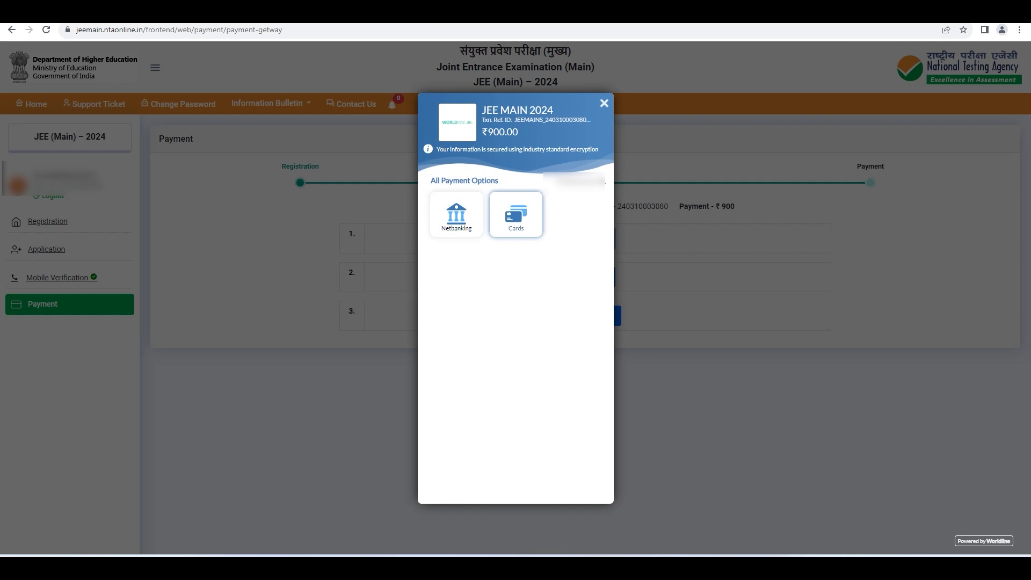
left_click(515, 215)
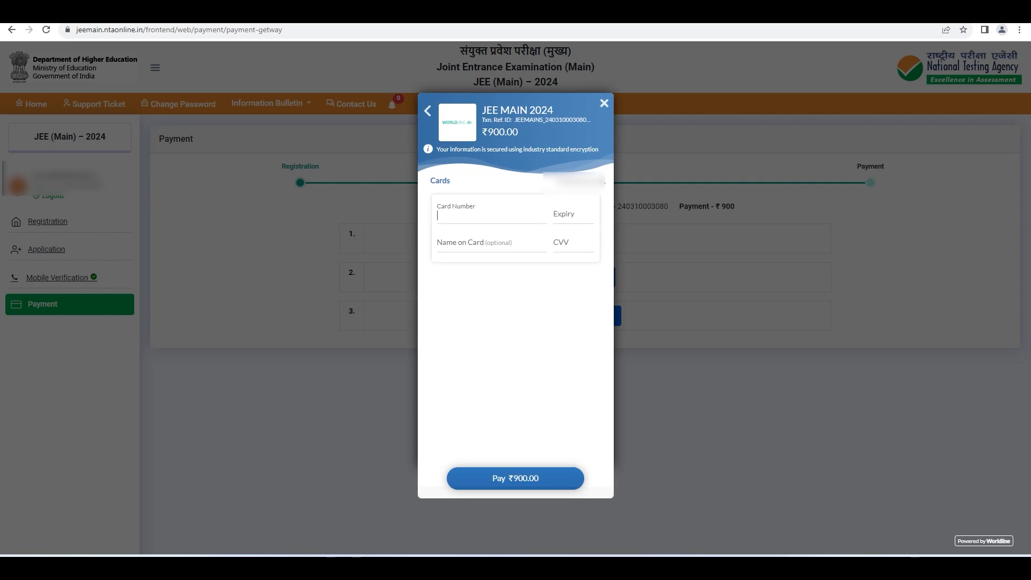